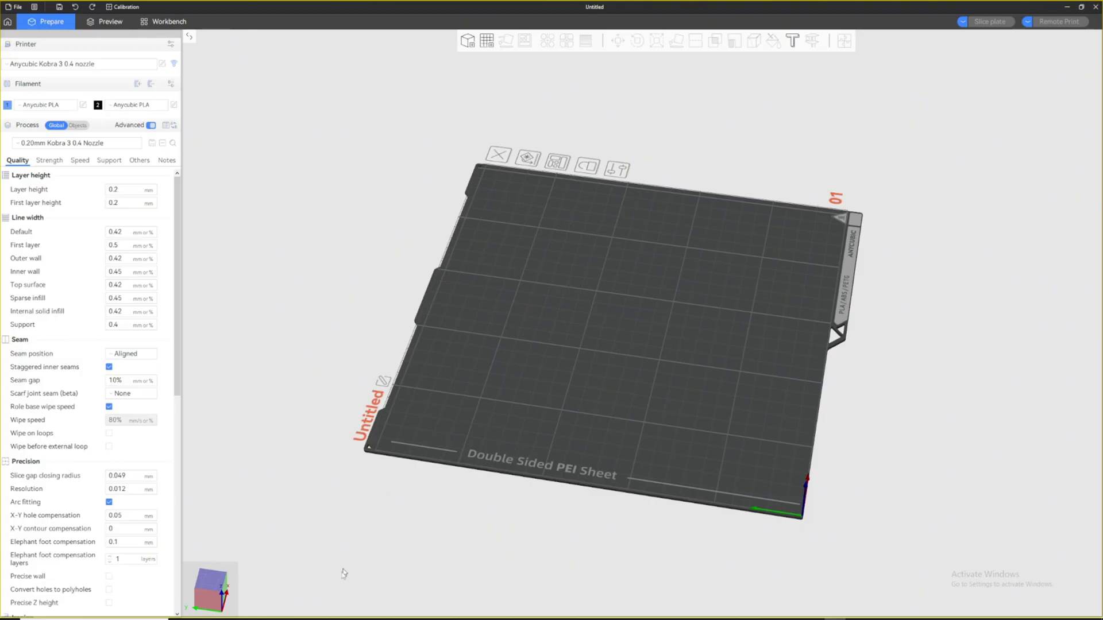
# Rotate the view to look over the Hulk figure on the Kobra 3 build plate.
pyautogui.moveTo(790, 144); pyautogui.dragTo(770, 141)
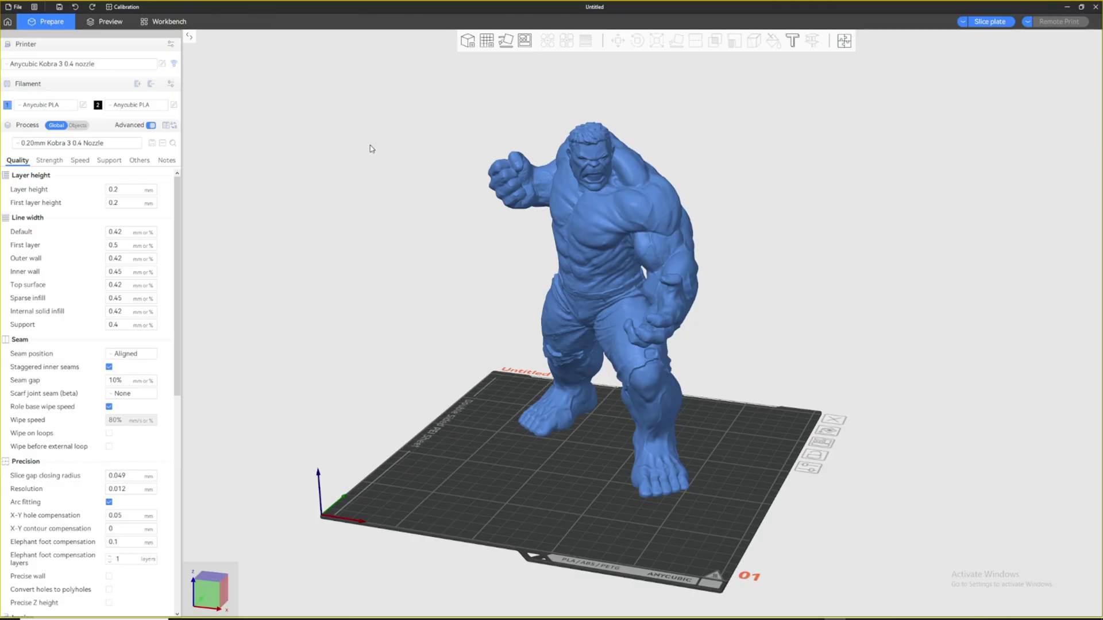
pyautogui.click(611, 184)
pyautogui.click(745, 71)
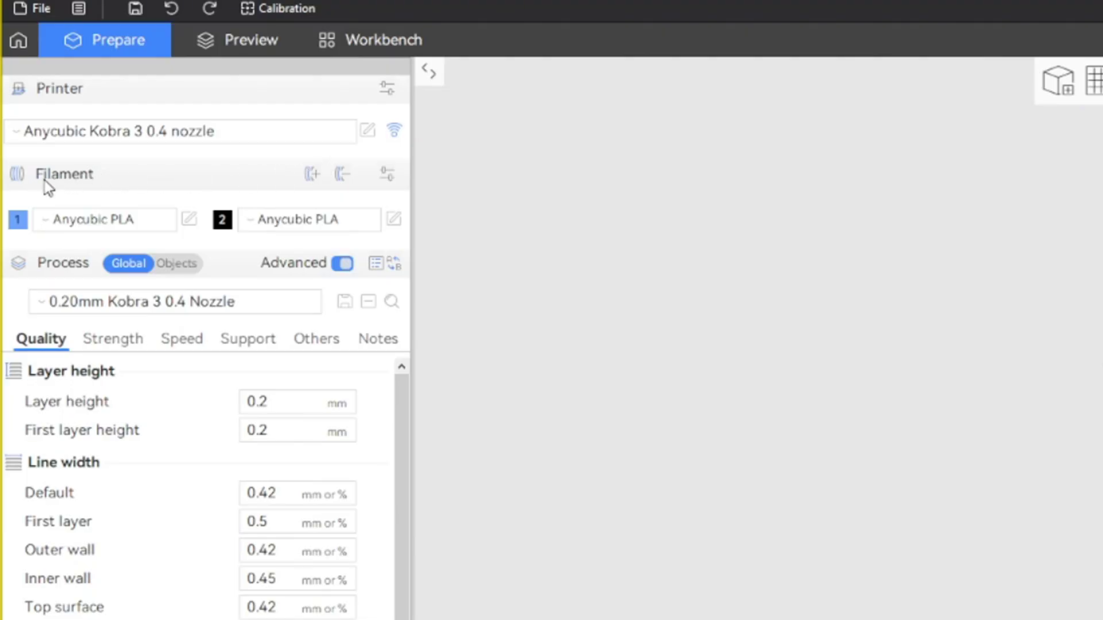
# Add filament slots 3 and 4, then set filament 1 to a bright green.
pyautogui.click(315, 178)
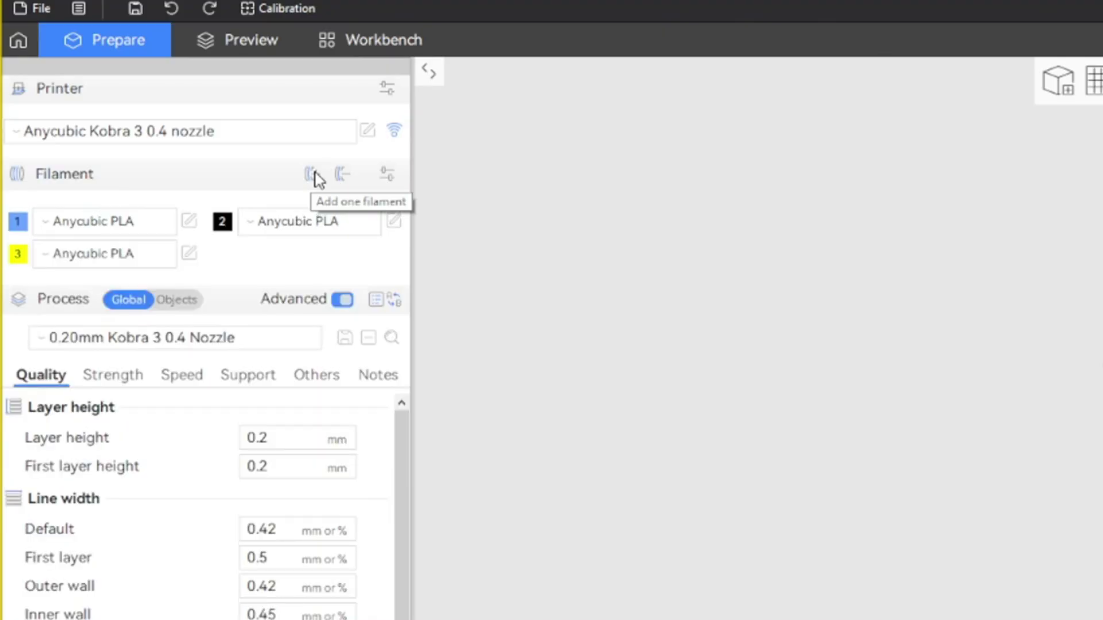
pyautogui.click(315, 178)
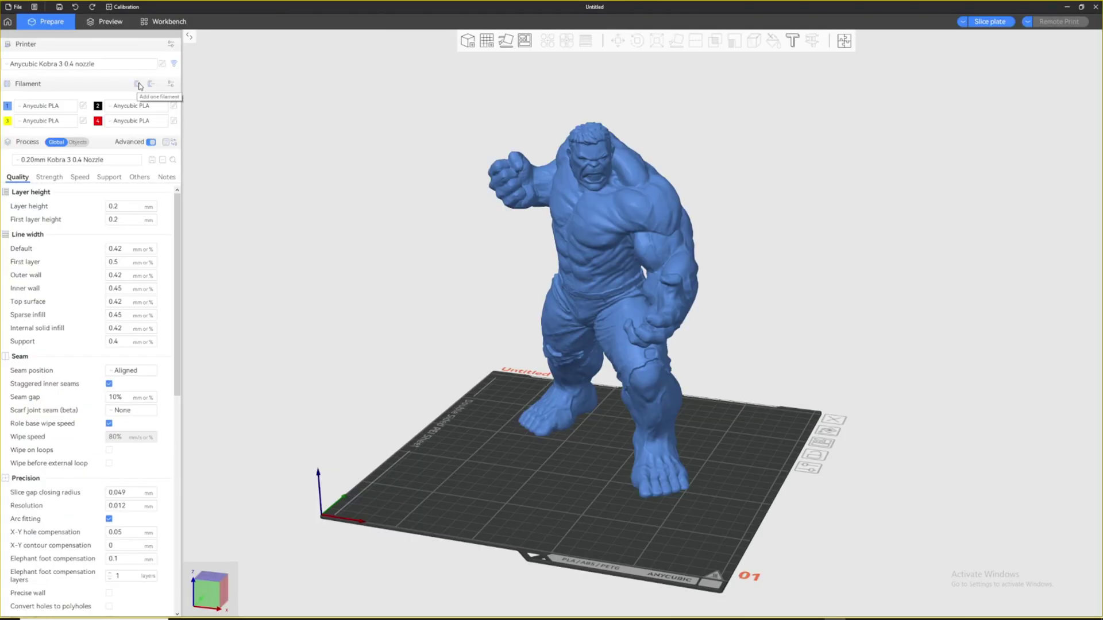
pyautogui.click(8, 107)
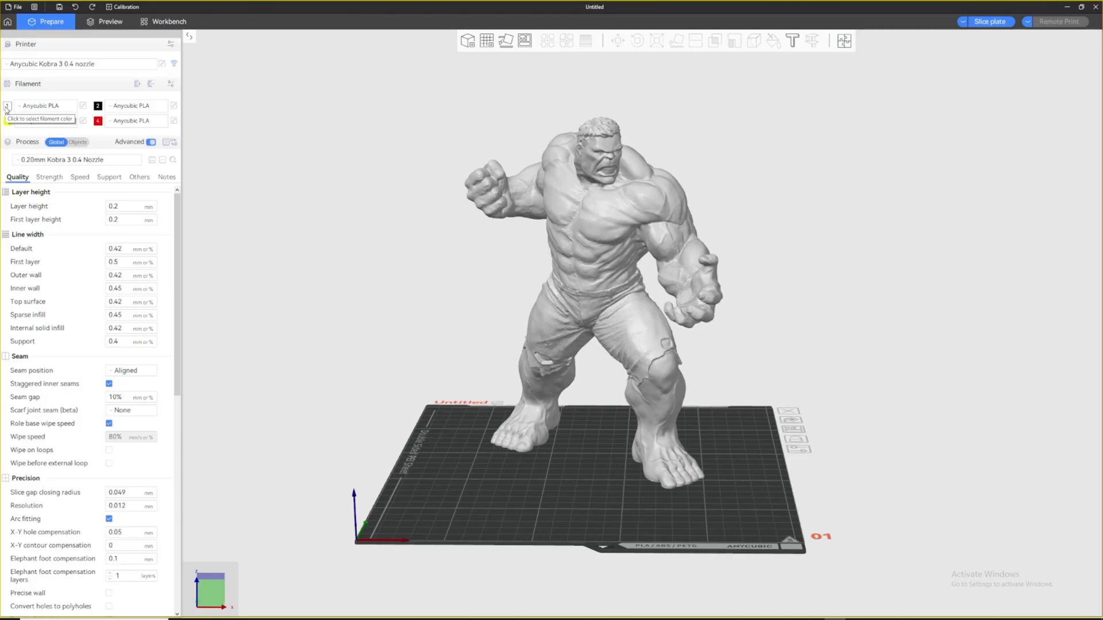
pyautogui.click(7, 108)
pyautogui.click(35, 58)
pyautogui.click(35, 48)
pyautogui.moveTo(195, 58); pyautogui.dragTo(193, 73)
pyautogui.click(11, 138)
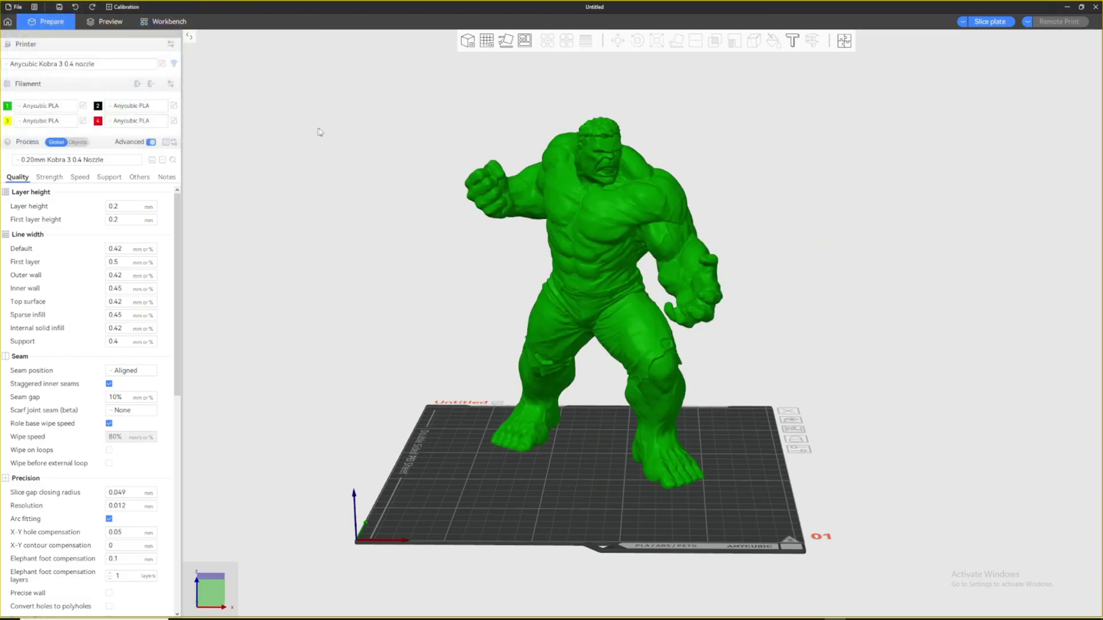
pyautogui.moveTo(311, 136); pyautogui.dragTo(308, 136)
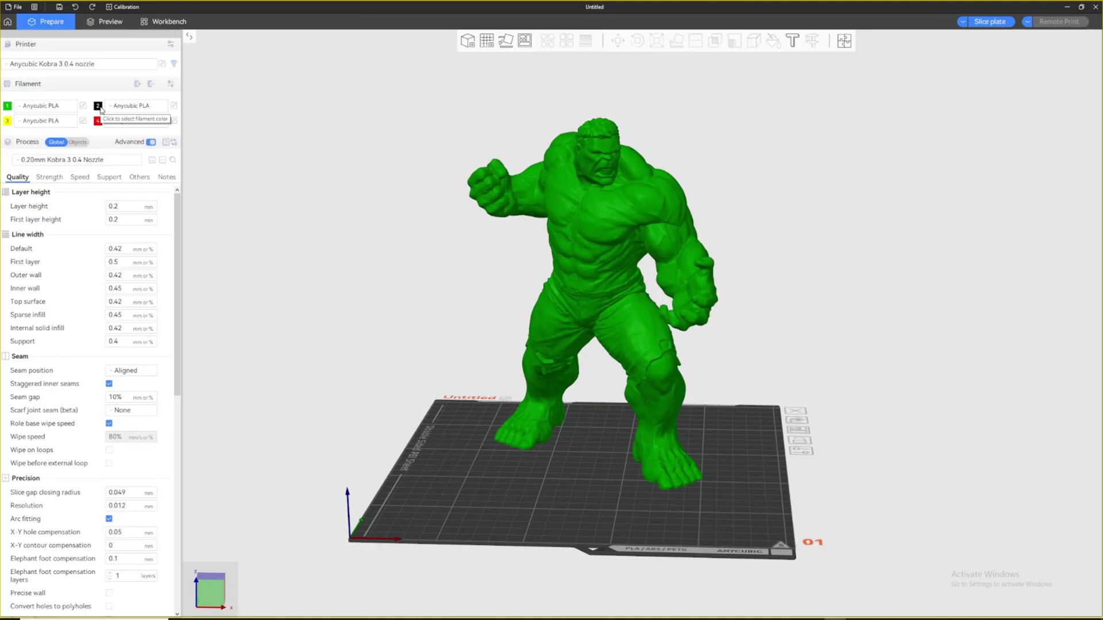
# Keep filament 2 black and set filament 3 to white.
pyautogui.click(99, 106)
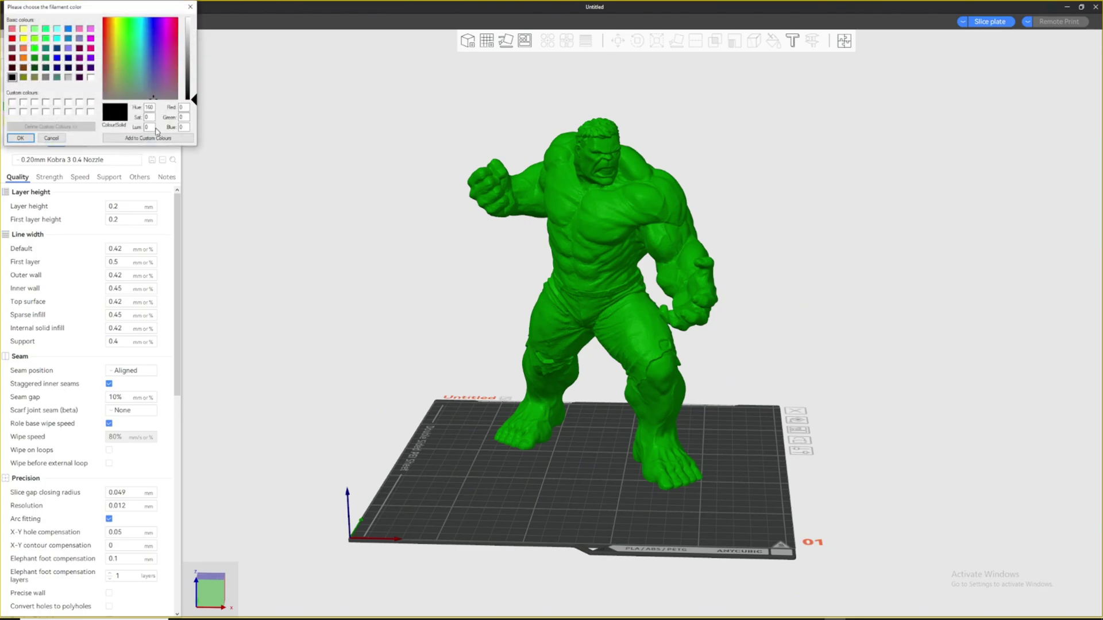
pyautogui.click(20, 138)
pyautogui.click(11, 120)
pyautogui.click(91, 78)
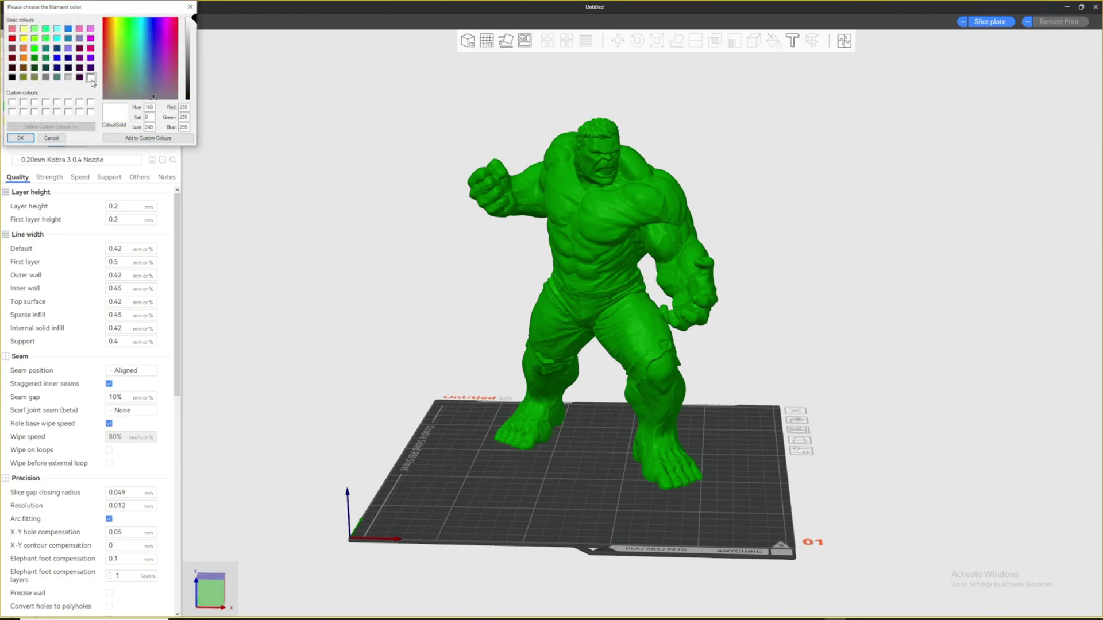
pyautogui.click(21, 138)
# Set filament 4 to purple and select the Hulk model.
pyautogui.click(100, 123)
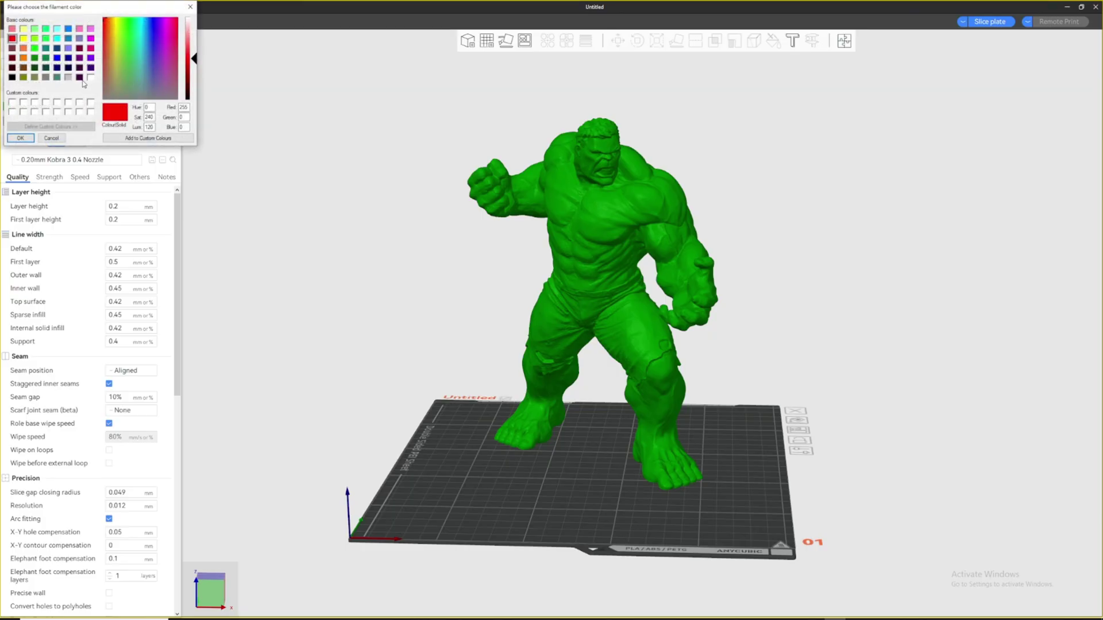
pyautogui.click(90, 58)
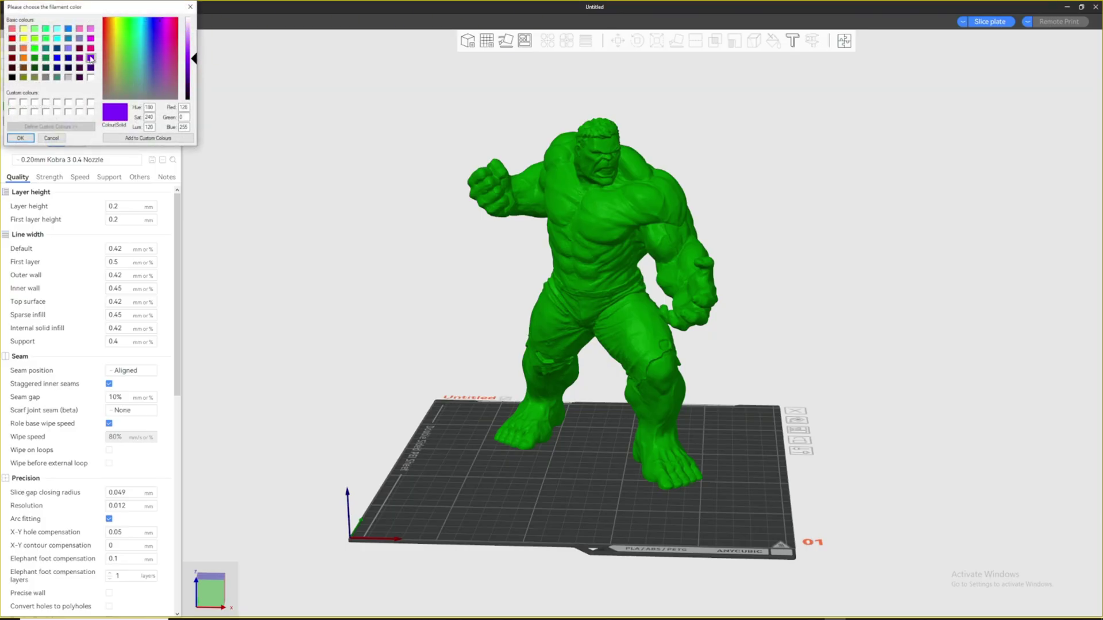
pyautogui.click(20, 138)
pyautogui.moveTo(763, 153); pyautogui.dragTo(766, 152)
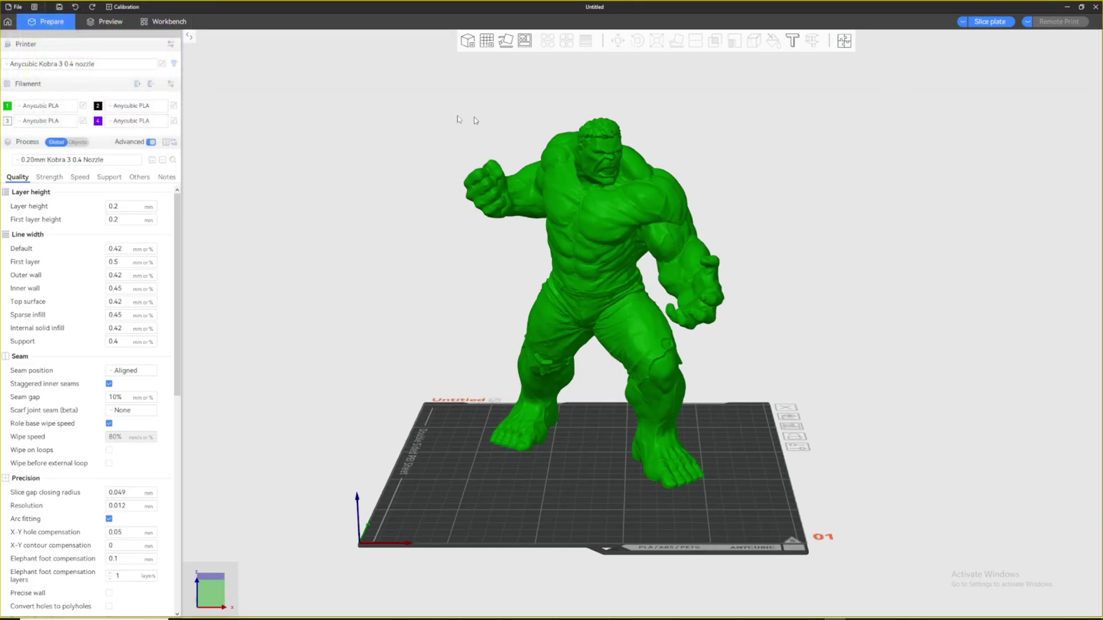
pyautogui.click(574, 158)
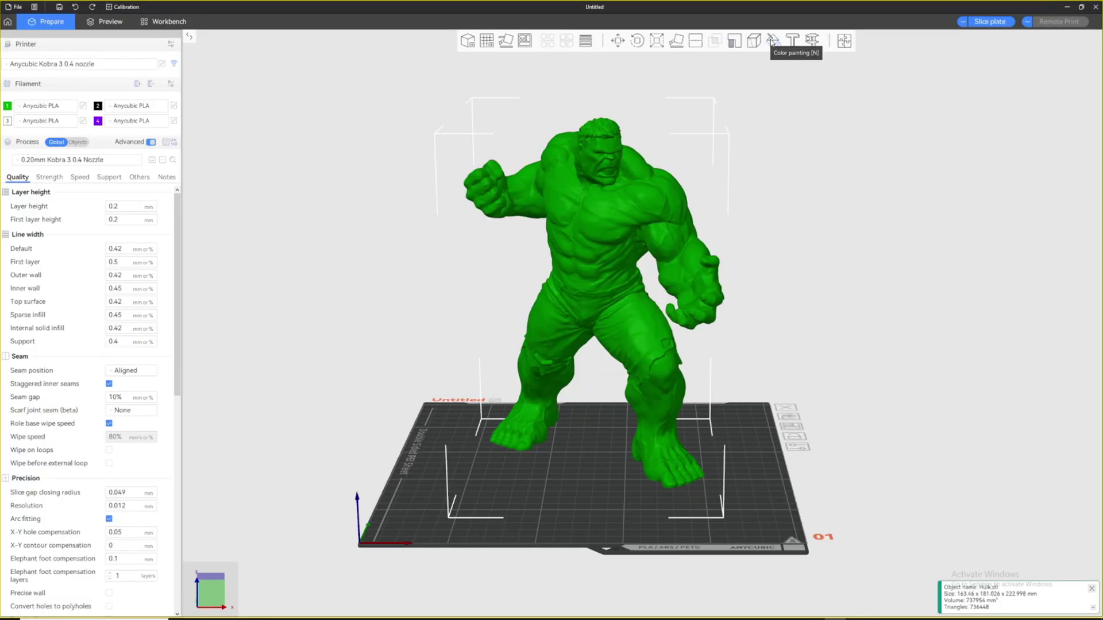
pyautogui.click(152, 85)
pyautogui.click(151, 84)
pyautogui.click(151, 84)
pyautogui.click(850, 96)
pyautogui.moveTo(766, 62)
pyautogui.mouseDown()
pyautogui.moveTo(795, 54)
pyautogui.moveTo(840, 66)
pyautogui.moveTo(794, 60)
pyautogui.moveTo(731, 74)
pyautogui.moveTo(756, 67)
pyautogui.mouseUp()
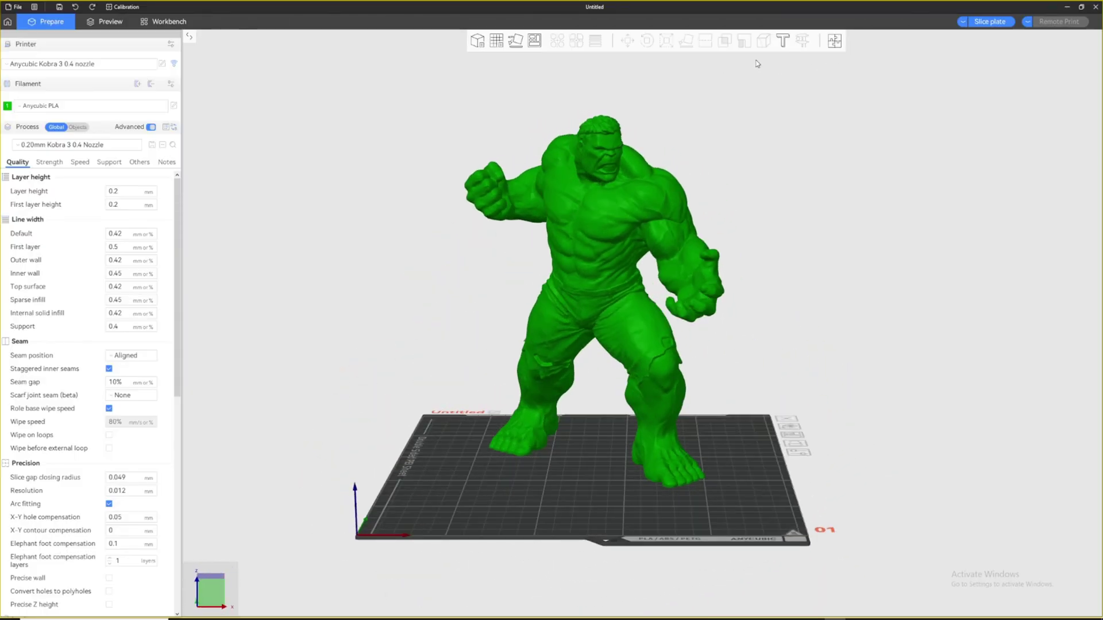
pyautogui.click(616, 123)
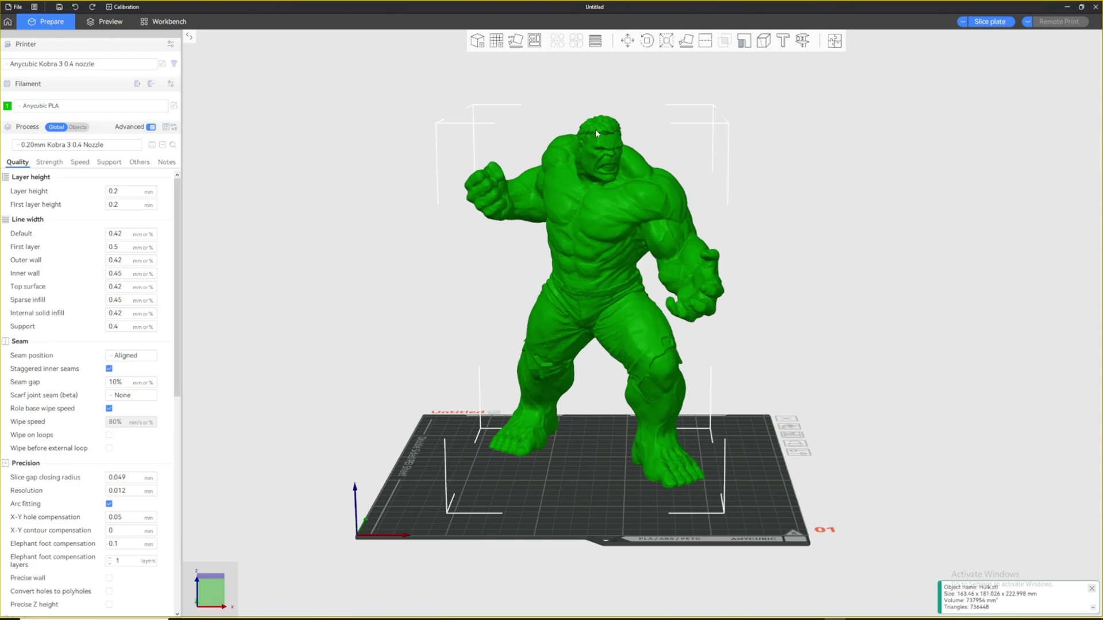
pyautogui.click(621, 114)
pyautogui.click(624, 116)
pyautogui.click(138, 84)
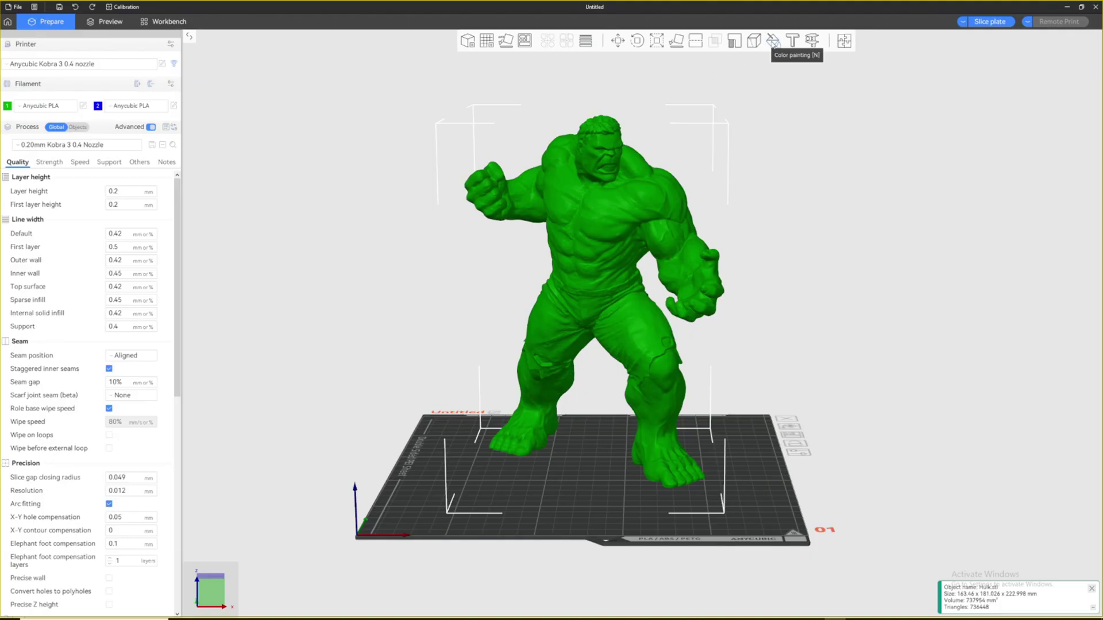
pyautogui.click(138, 85)
pyautogui.click(137, 84)
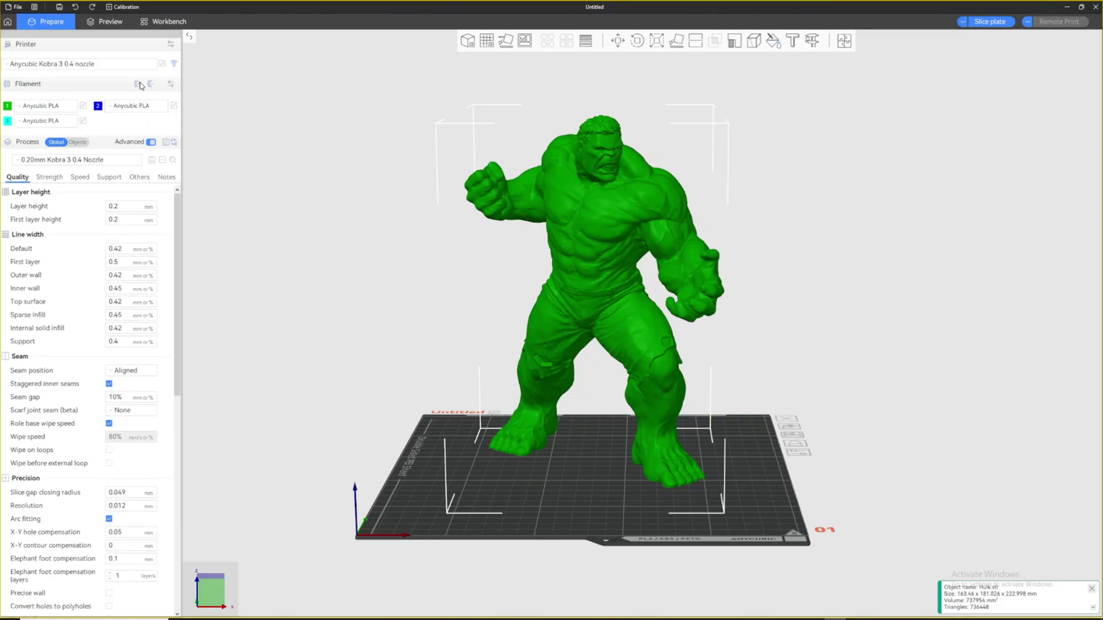
pyautogui.click(97, 107)
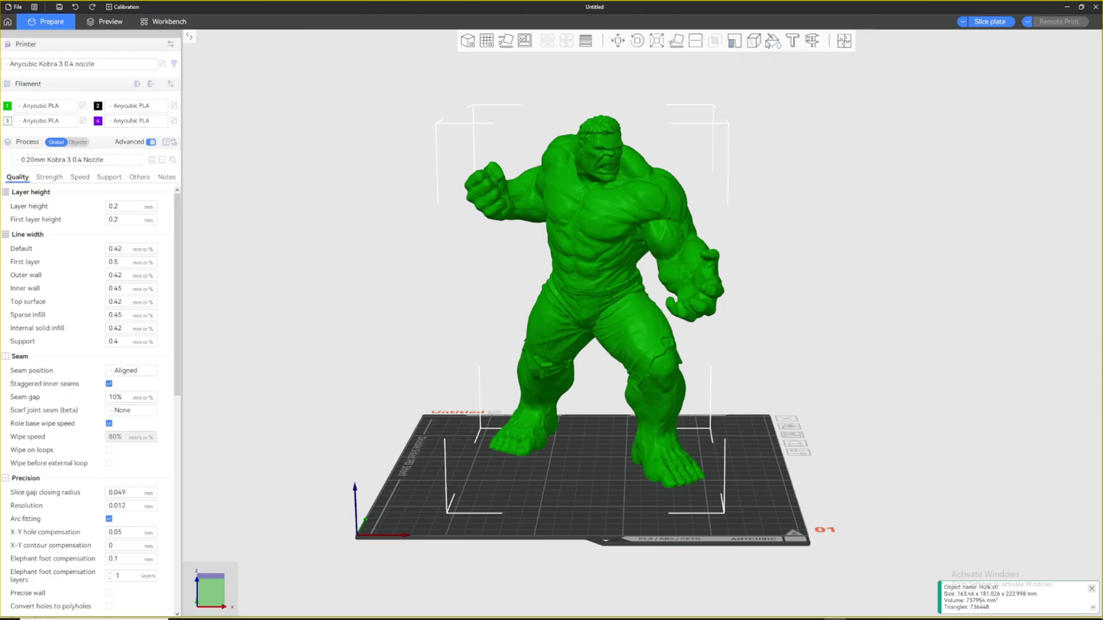
# Start colour painting on the Hulk, frame its face, and choose purple filament 4.
pyautogui.click(773, 41)
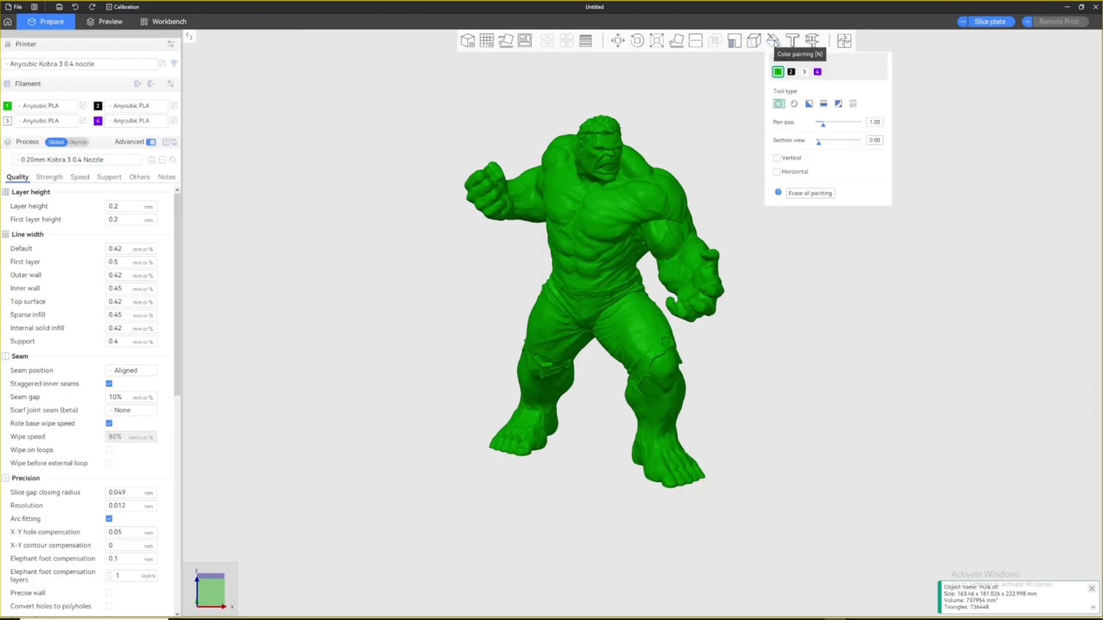
pyautogui.moveTo(700, 92); pyautogui.dragTo(693, 94)
pyautogui.scroll(5, 641, 95)
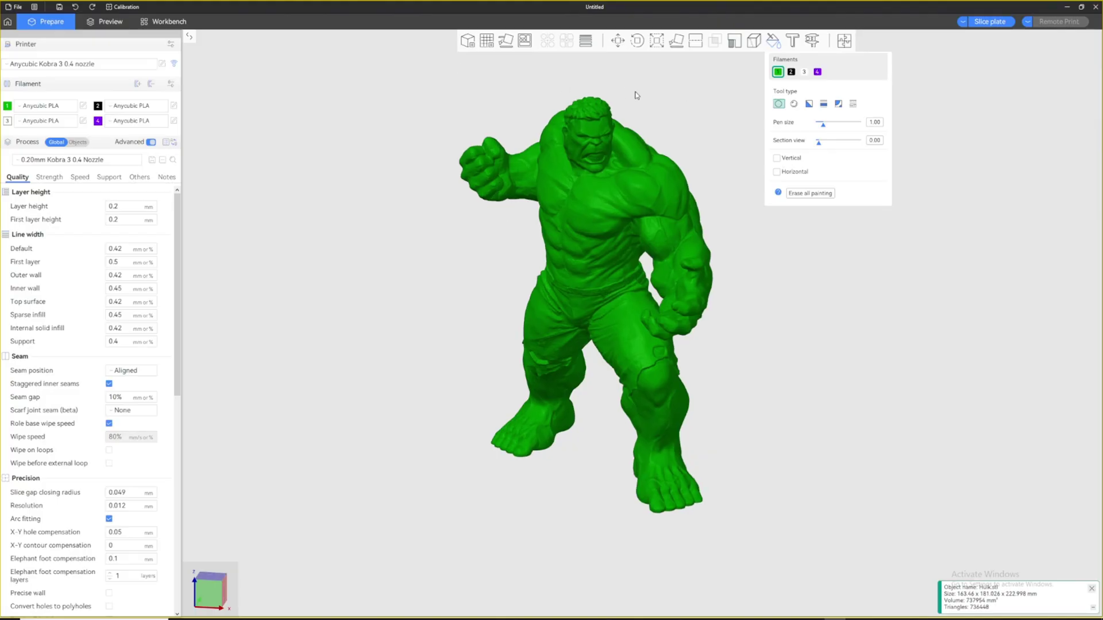
pyautogui.scroll(4, 710, 99)
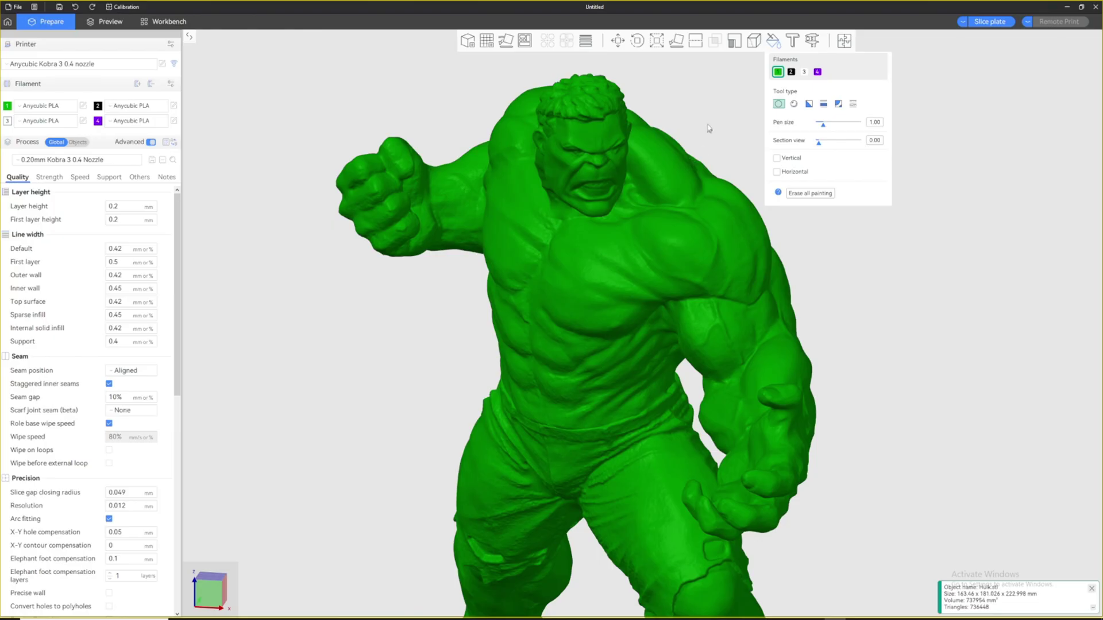
pyautogui.moveTo(699, 109); pyautogui.dragTo(726, 98)
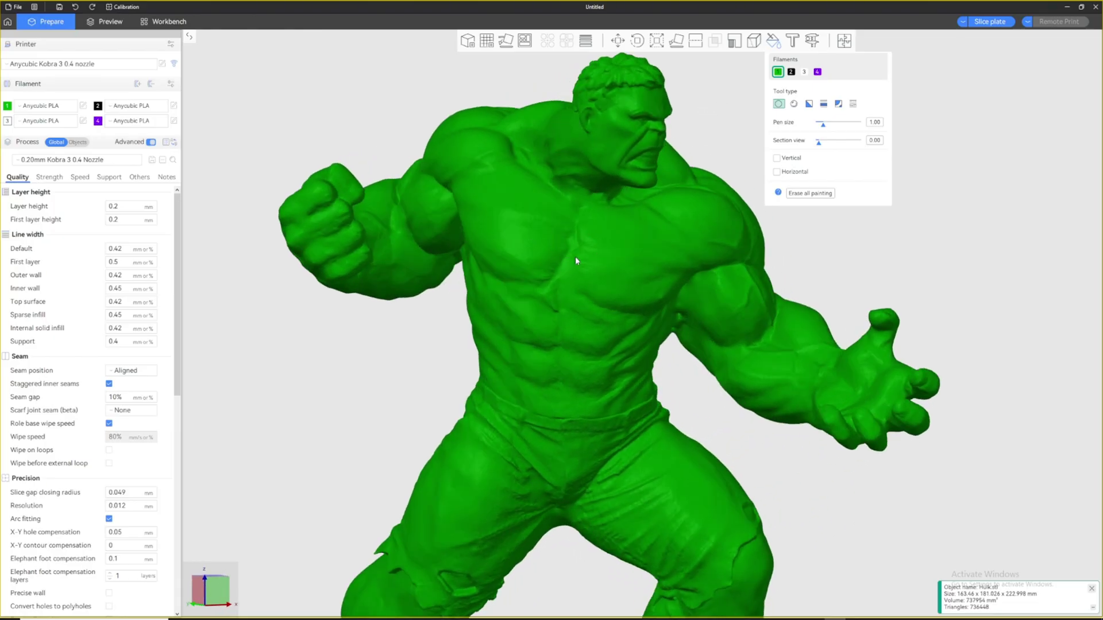
pyautogui.moveTo(887, 316); pyautogui.dragTo(825, 241, button='right')
pyautogui.scroll(-1, 825, 241)
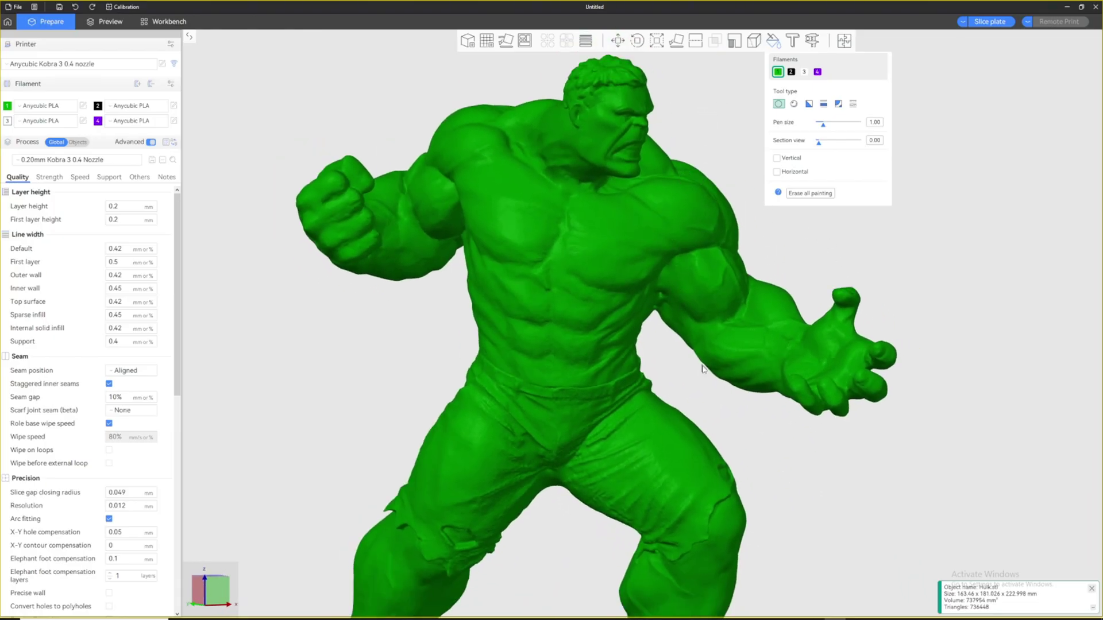
pyautogui.scroll(-2, 695, 356)
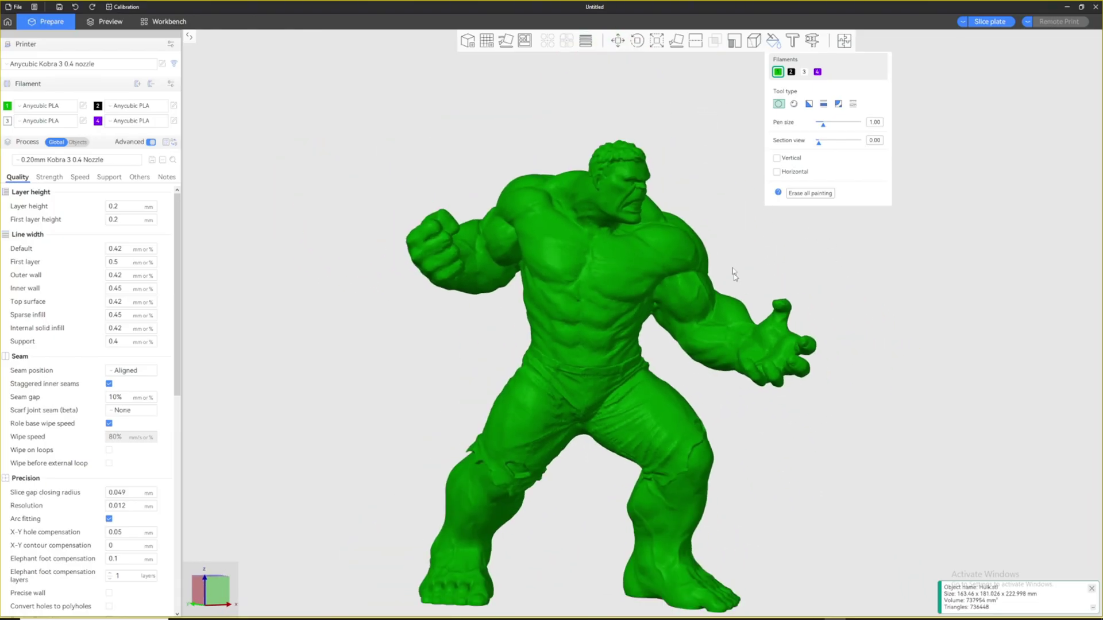
pyautogui.click(818, 72)
pyautogui.moveTo(712, 166); pyautogui.dragTo(708, 153)
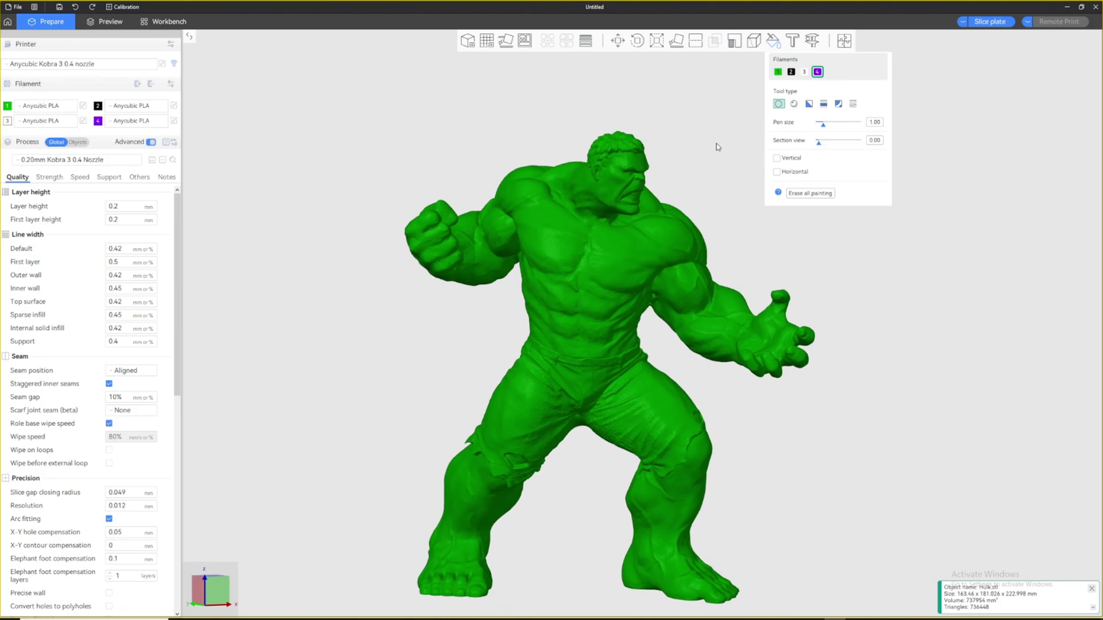
pyautogui.moveTo(717, 148); pyautogui.dragTo(707, 149)
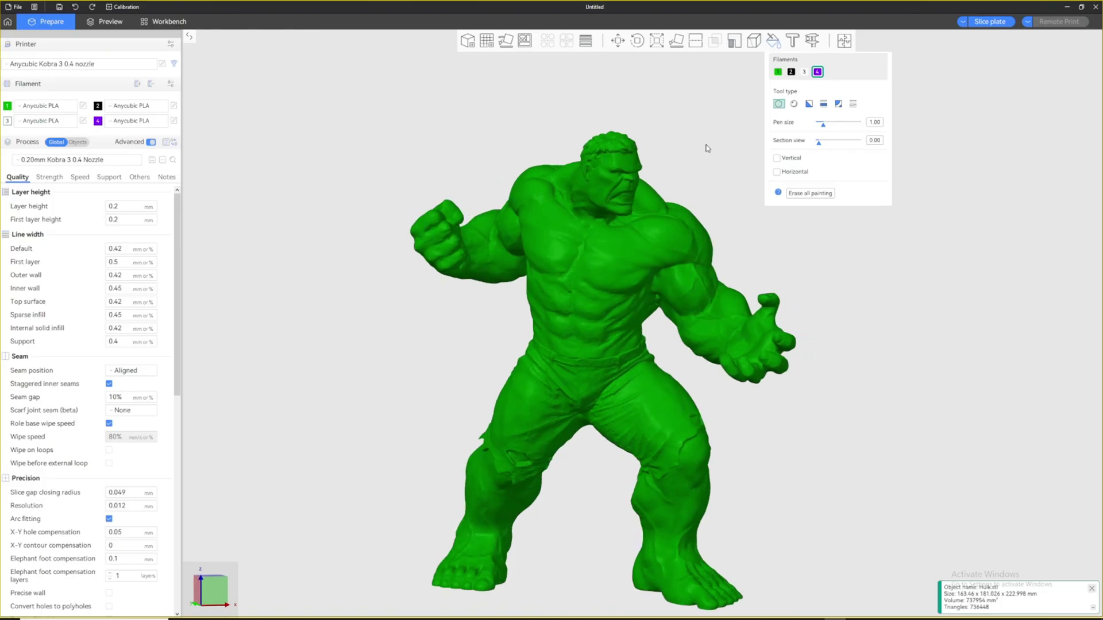
# Switch to smart fill at a 31° angle and frame the shorts straight-on.
pyautogui.click(838, 104)
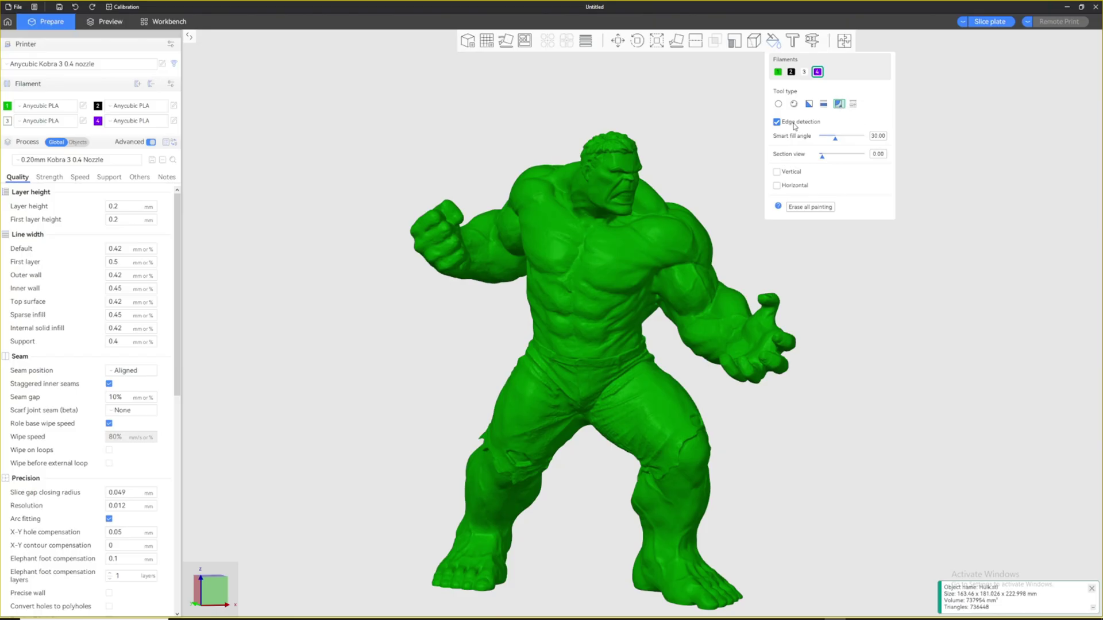
pyautogui.moveTo(836, 143); pyautogui.dragTo(849, 144)
pyautogui.moveTo(849, 144); pyautogui.dragTo(810, 164)
pyautogui.moveTo(848, 138); pyautogui.dragTo(836, 138)
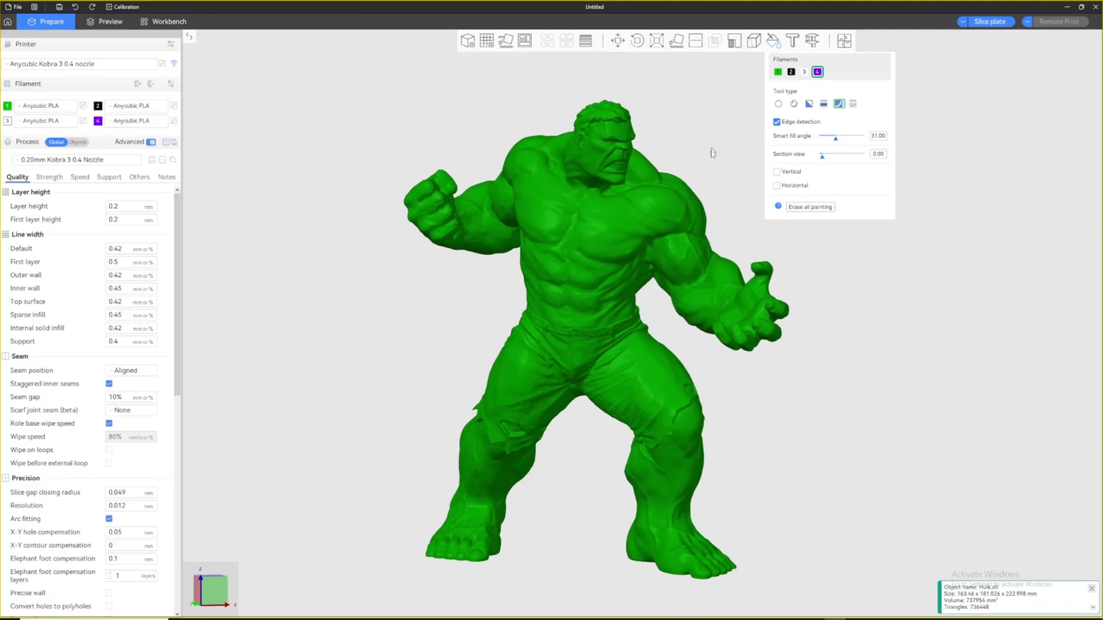
pyautogui.scroll(5, 788, 386)
pyautogui.scroll(-3, 784, 395)
pyautogui.moveTo(783, 384); pyautogui.dragTo(964, 279, button='right')
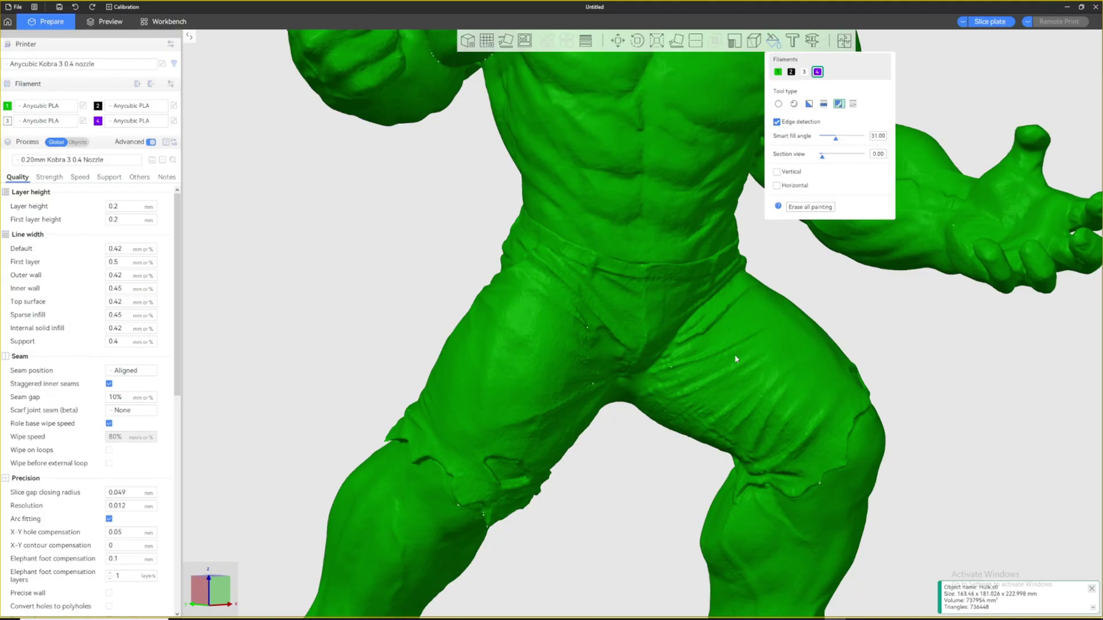
pyautogui.moveTo(841, 327); pyautogui.dragTo(815, 325)
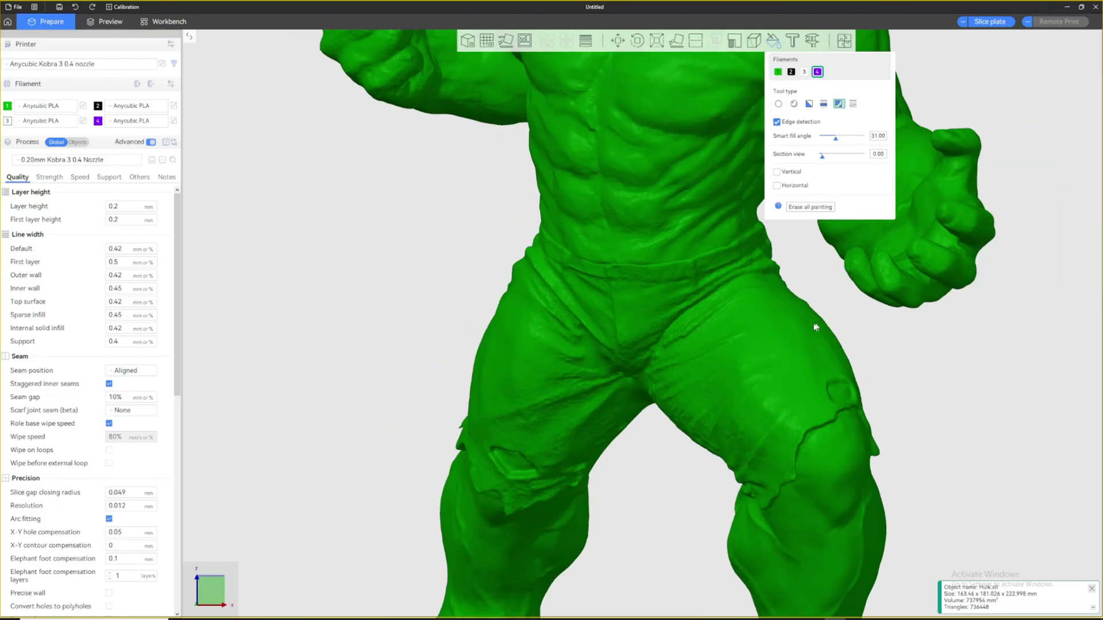
# Smart-fill the shorts purple, then erase all painting and set the fill angle to 20.
pyautogui.click(772, 346)
pyautogui.press('z')
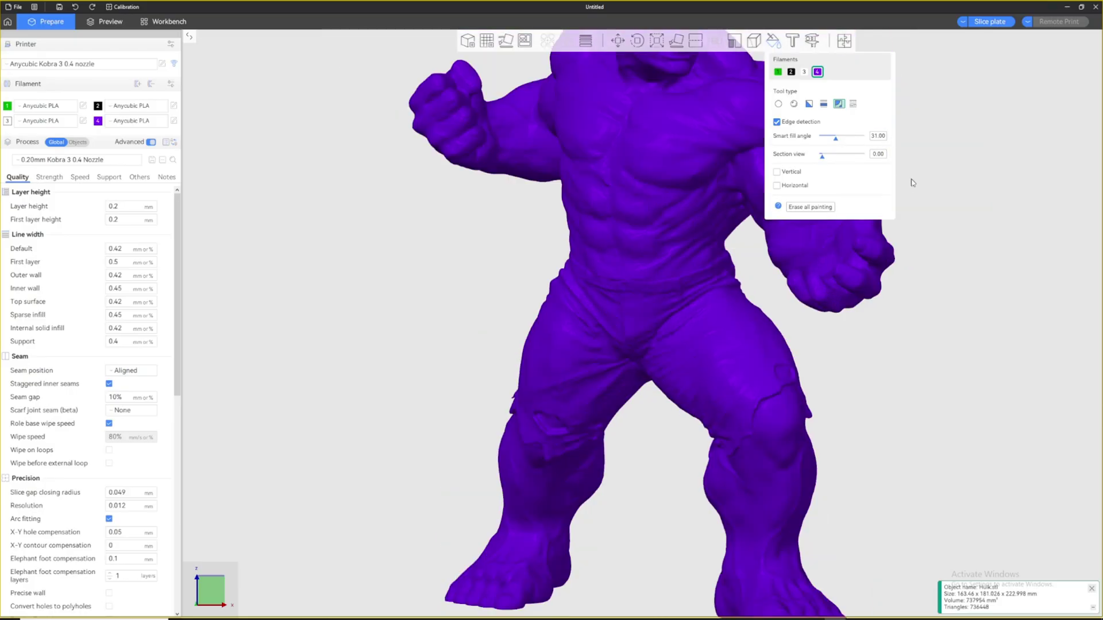
pyautogui.moveTo(925, 238); pyautogui.dragTo(900, 291, button='right')
pyautogui.scroll(-1, 901, 281)
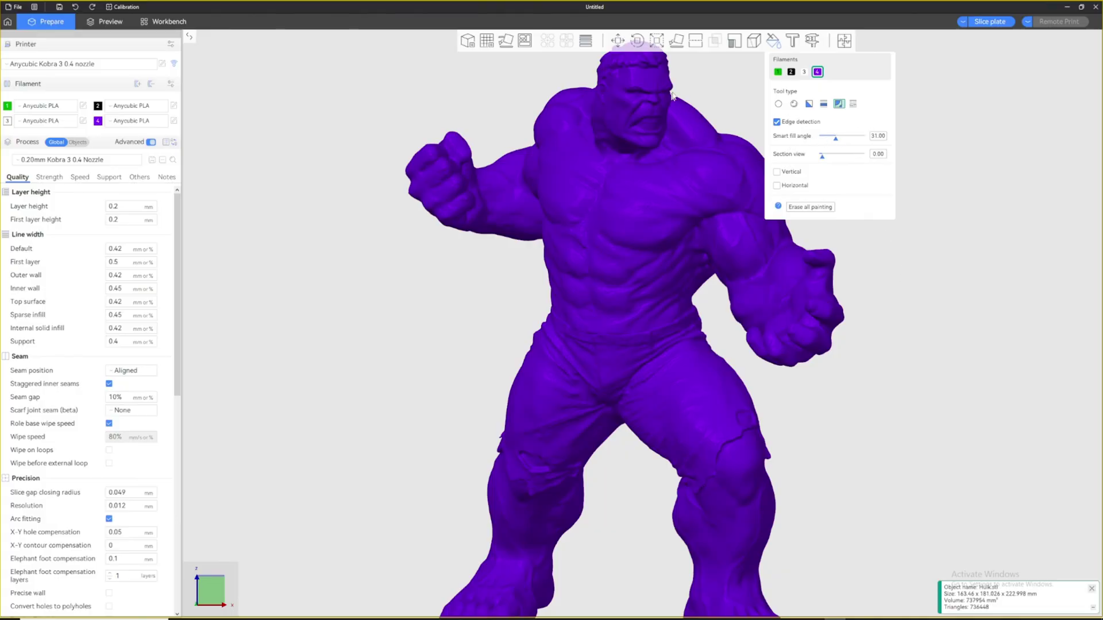
pyautogui.click(815, 209)
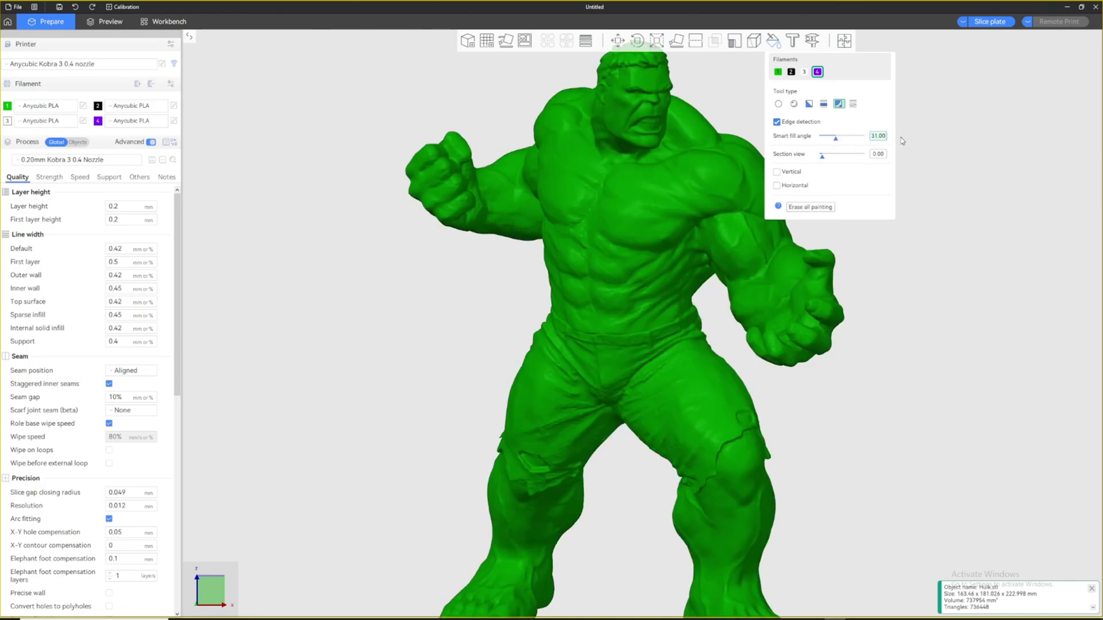
pyautogui.write('20')
pyautogui.press('Return')
# Undo the fill that flooded the model and refill the shorts purple at 5°.
pyautogui.scroll(2, 706, 394)
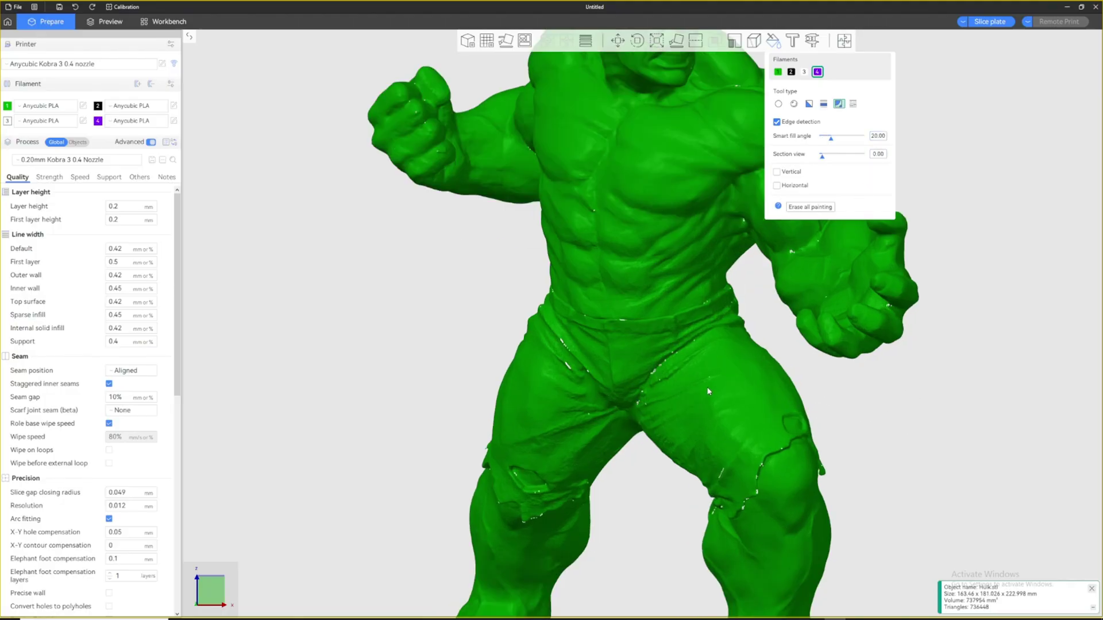
pyautogui.scroll(-10, 877, 139)
pyautogui.click(742, 384)
pyautogui.scroll(-2, 742, 384)
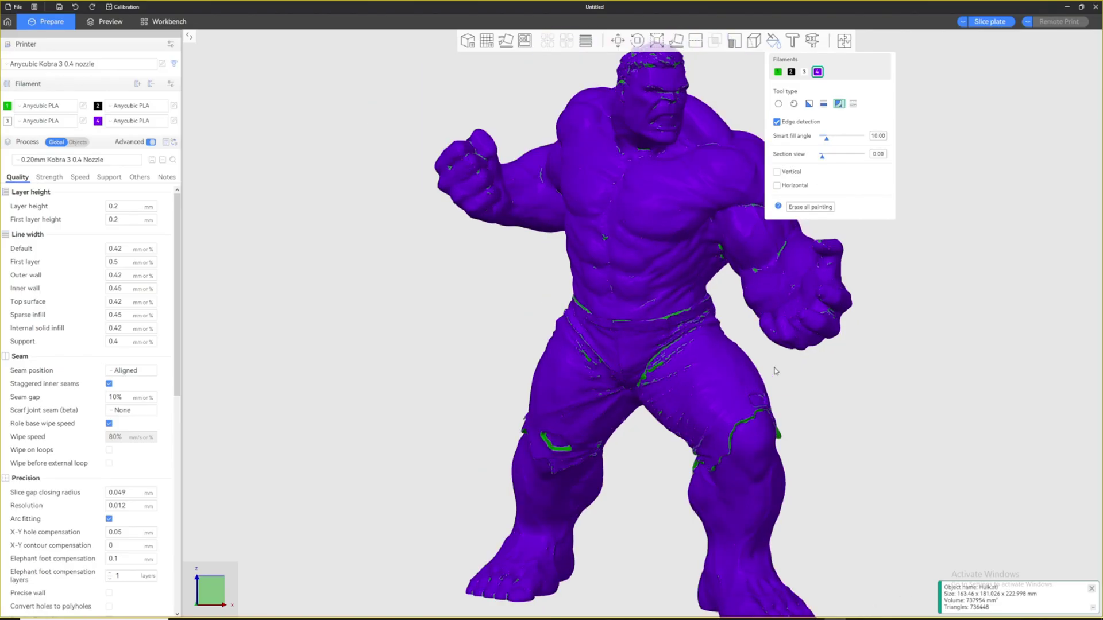
pyautogui.hotkey('ctrl', 'z')
pyautogui.write('5')
pyautogui.press('Return')
pyautogui.click(706, 366)
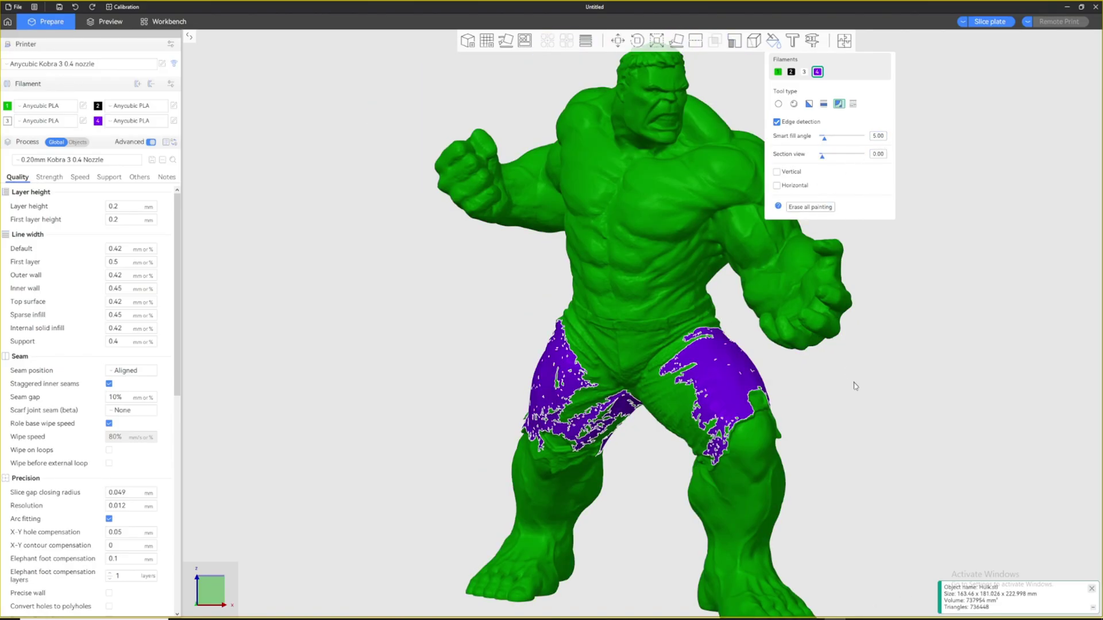
pyautogui.moveTo(857, 394)
pyautogui.mouseDown()
pyautogui.moveTo(850, 406)
pyautogui.moveTo(854, 395)
pyautogui.moveTo(693, 396)
pyautogui.mouseUp()
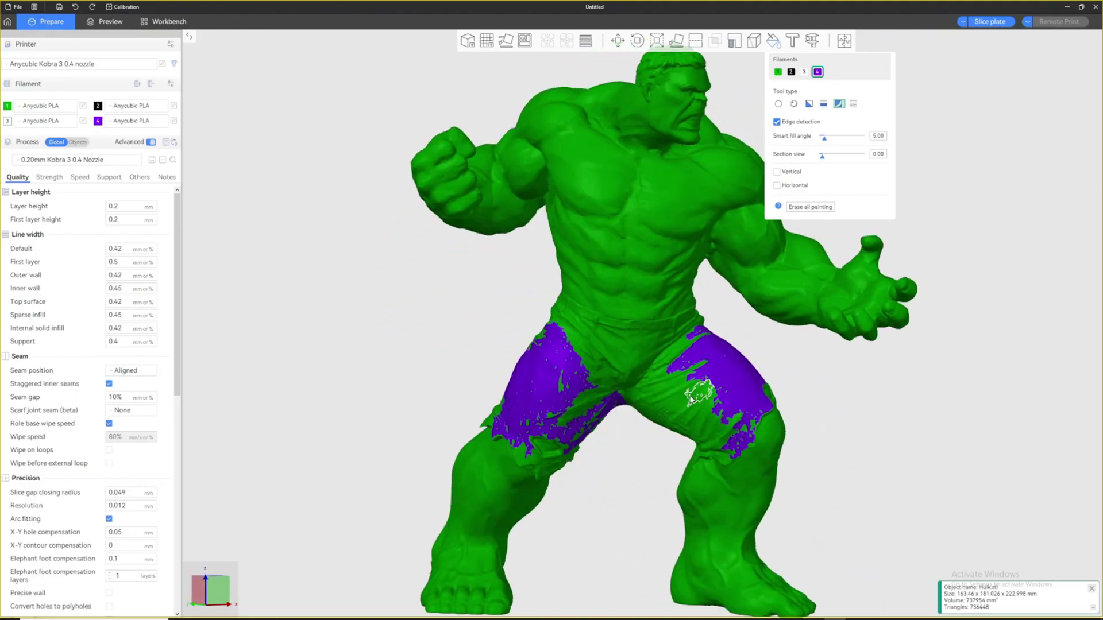
pyautogui.scroll(4, 717, 356)
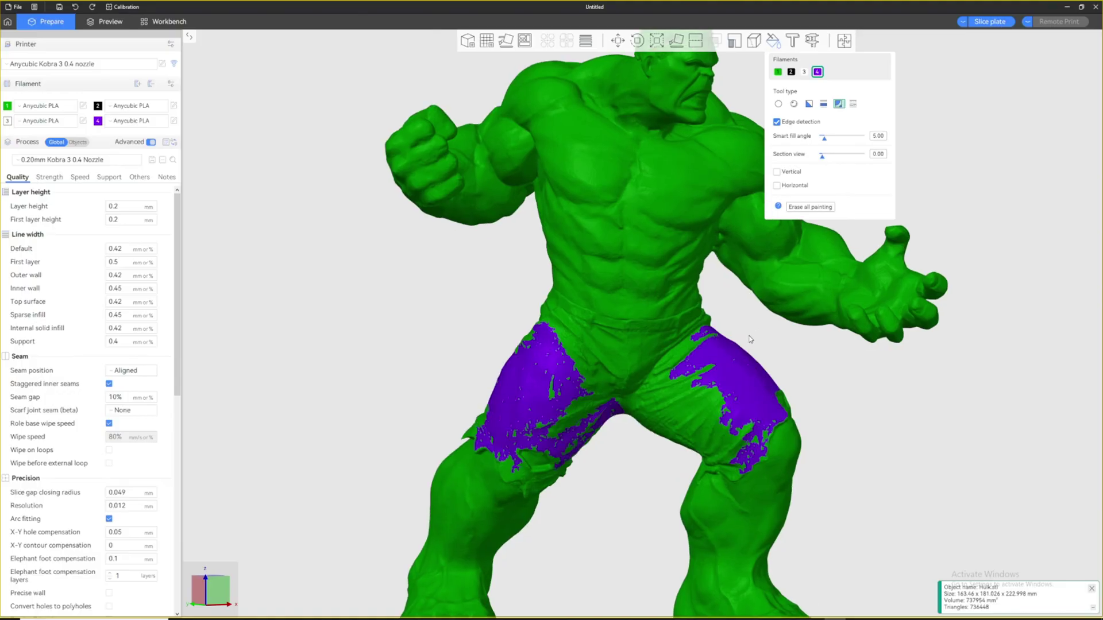
pyautogui.scroll(3, 763, 317)
pyautogui.scroll(-2, 597, 364)
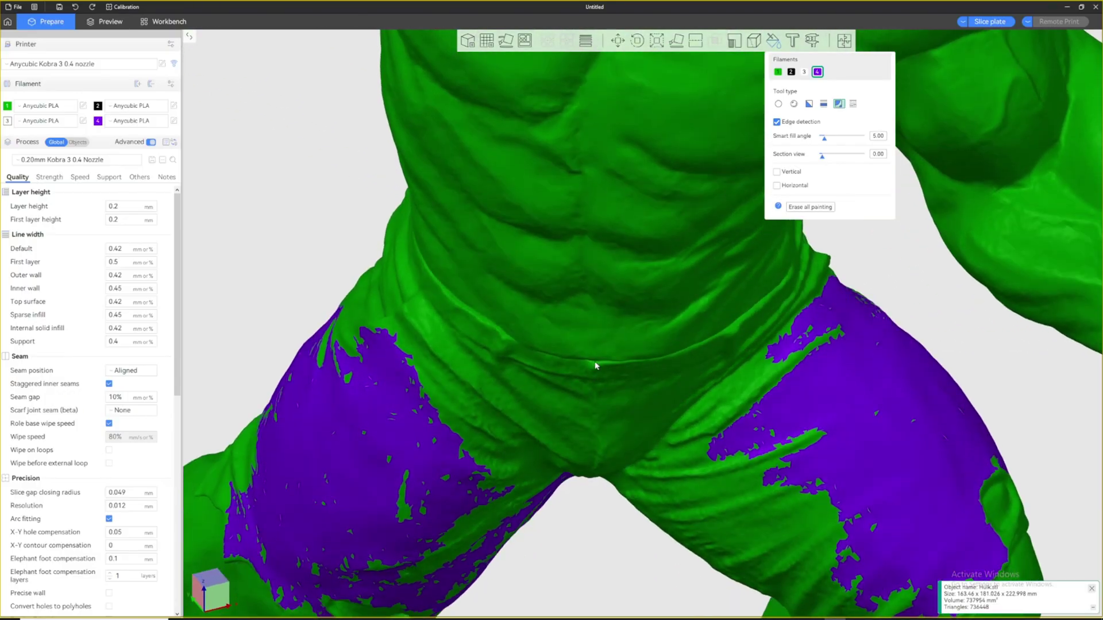
pyautogui.scroll(5, 589, 343)
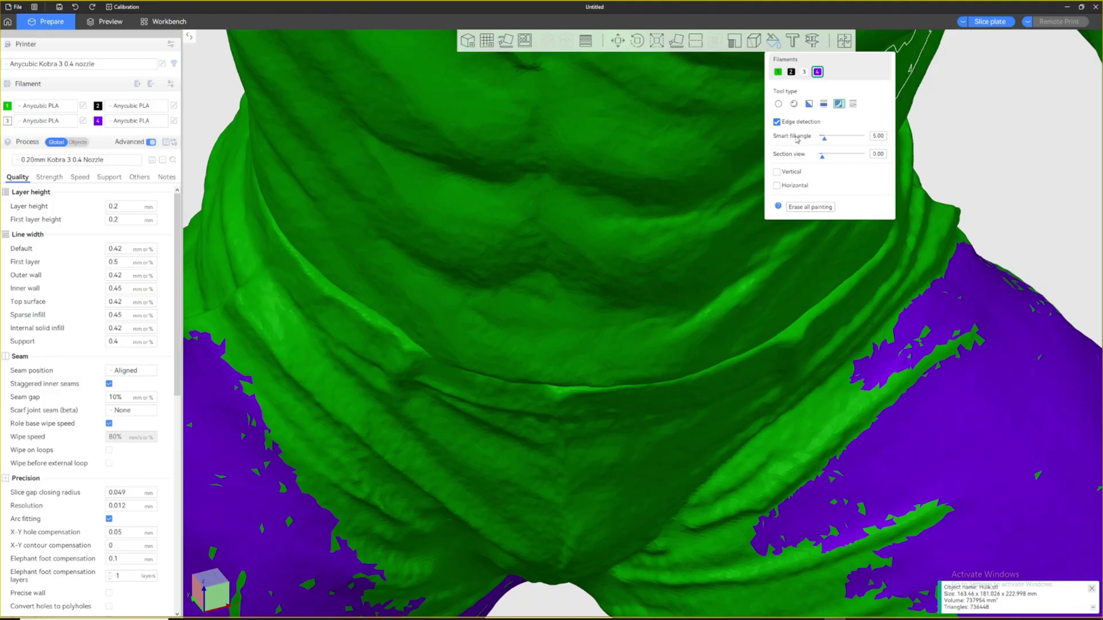
pyautogui.scroll(-12, 783, 319)
pyautogui.moveTo(866, 298); pyautogui.dragTo(755, 316)
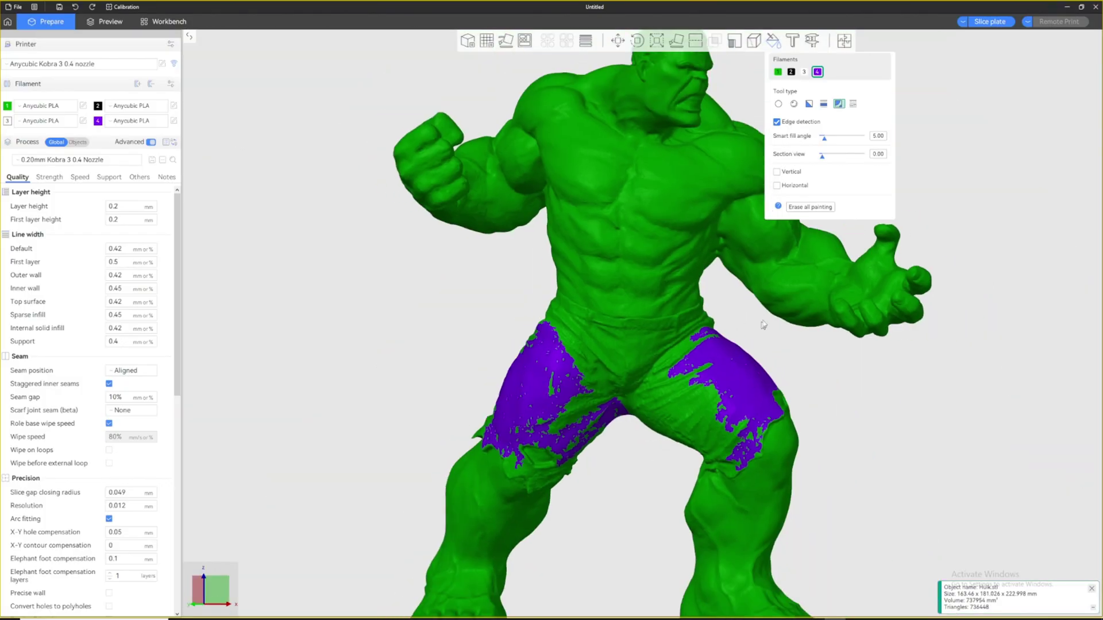
# Switch to the sphere brush and paint the belt and crotch purple.
pyautogui.click(779, 104)
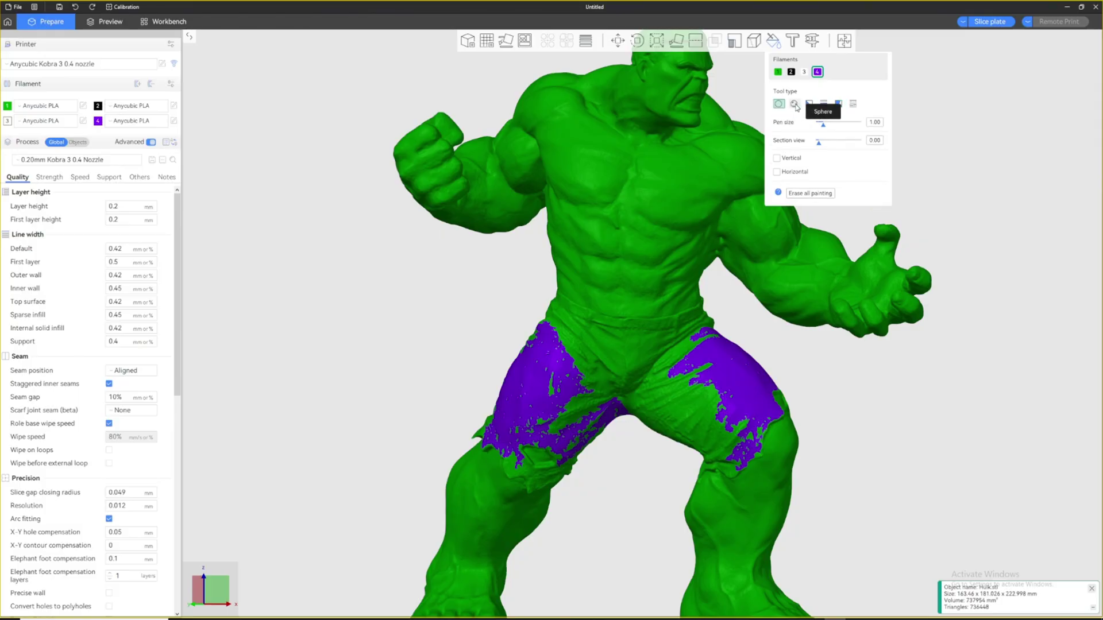
pyautogui.click(795, 105)
pyautogui.scroll(5, 740, 363)
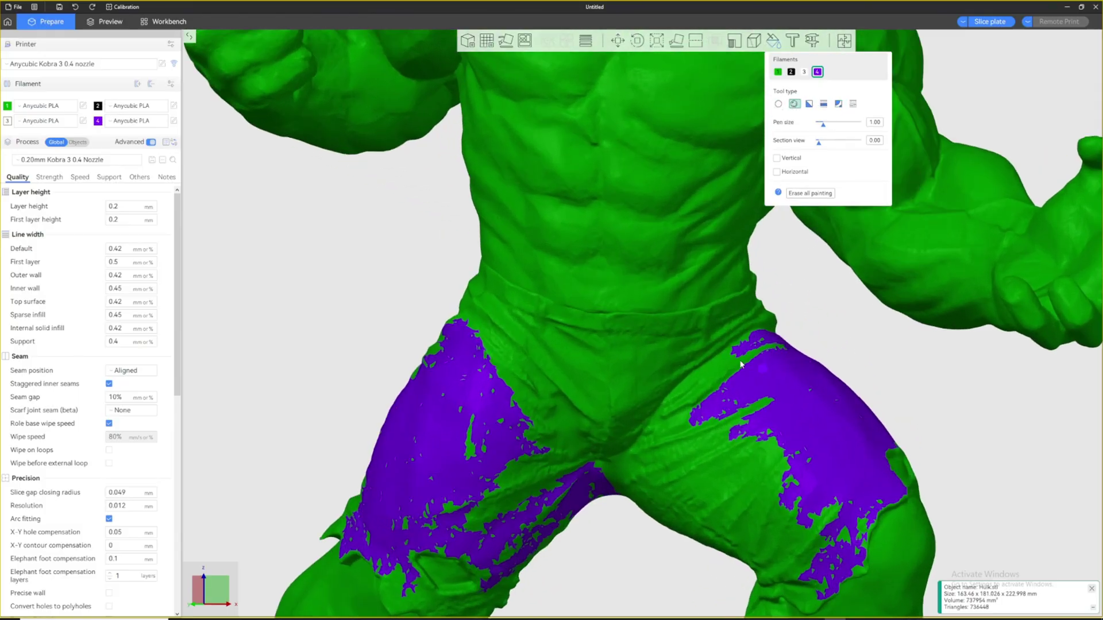
pyautogui.scroll(3, 741, 363)
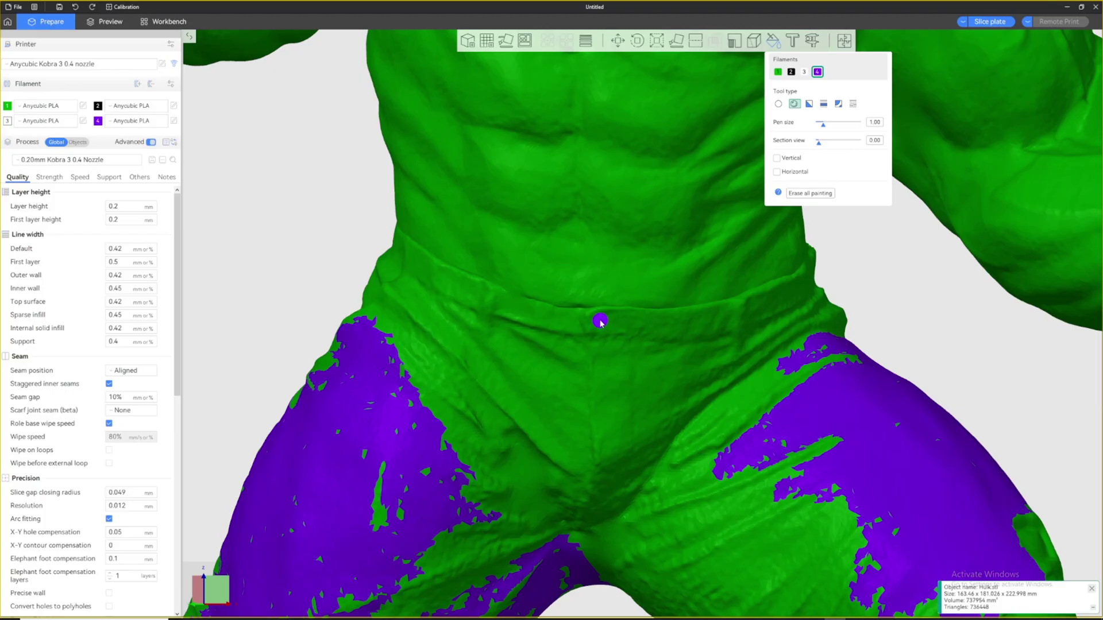
pyautogui.moveTo(593, 320)
pyautogui.mouseDown()
pyautogui.moveTo(709, 320)
pyautogui.moveTo(795, 300)
pyautogui.moveTo(515, 349)
pyautogui.mouseUp()
pyautogui.moveTo(831, 128); pyautogui.dragTo(833, 127)
pyautogui.moveTo(635, 357)
pyautogui.mouseDown()
pyautogui.moveTo(714, 419)
pyautogui.moveTo(713, 439)
pyautogui.moveTo(673, 447)
pyautogui.mouseUp()
# Enlarge the pen to about 5.61 and cover green patches on thighs, hips and waistband.
pyautogui.moveTo(843, 125); pyautogui.dragTo(846, 126)
pyautogui.scroll(-3, 778, 415)
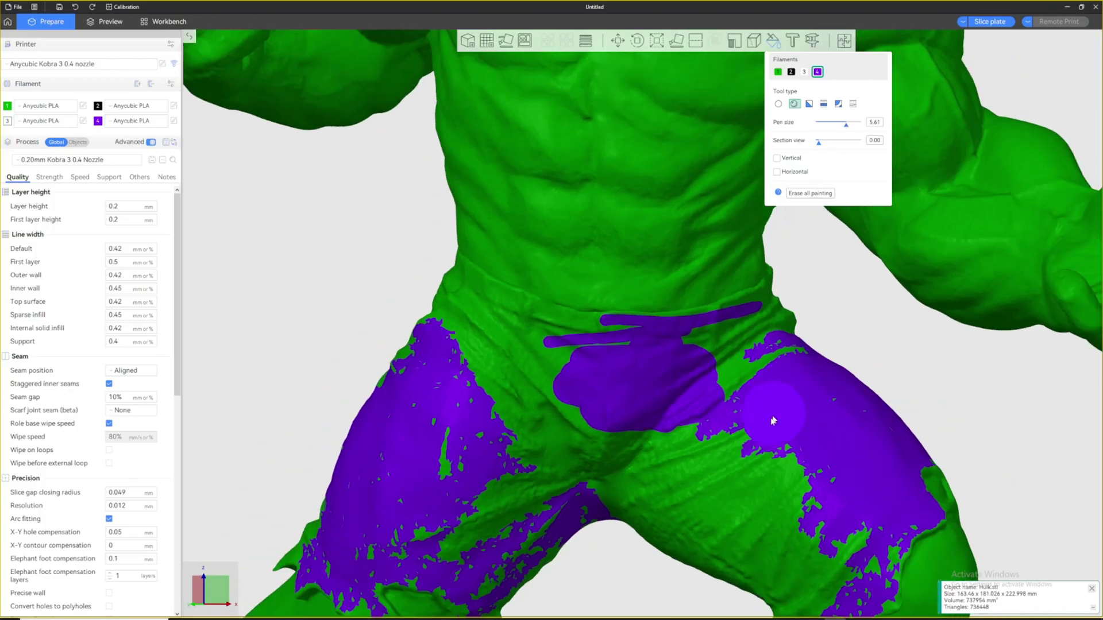
pyautogui.moveTo(704, 431); pyautogui.dragTo(574, 446)
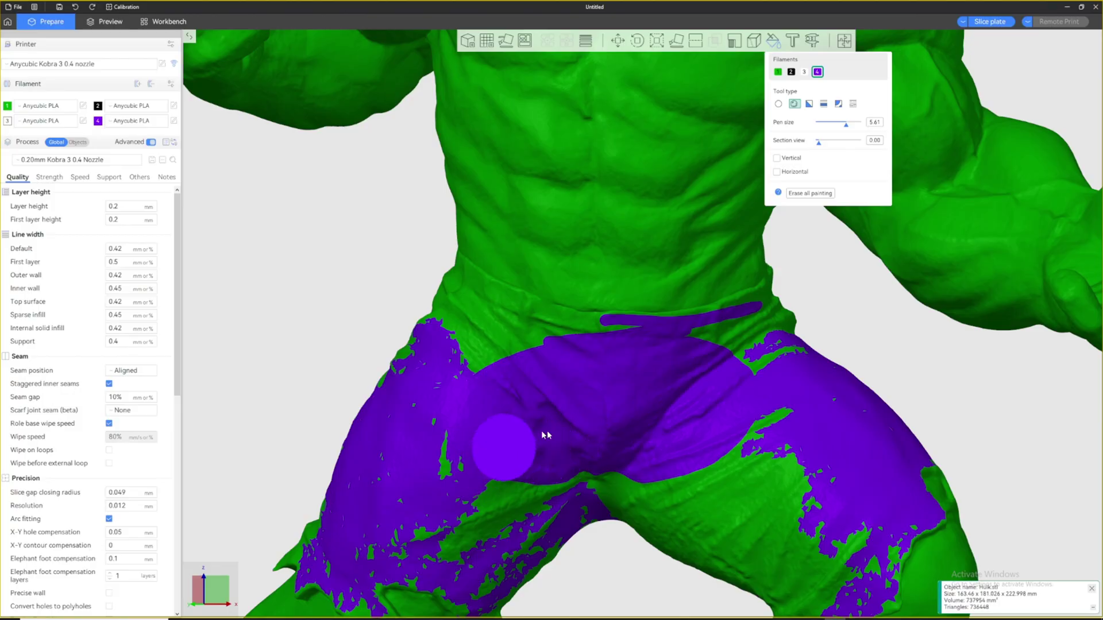
pyautogui.moveTo(719, 515)
pyautogui.mouseDown()
pyautogui.moveTo(758, 465)
pyautogui.moveTo(517, 502)
pyautogui.moveTo(539, 352)
pyautogui.mouseUp()
pyautogui.moveTo(467, 333)
pyautogui.mouseDown()
pyautogui.moveTo(387, 393)
pyautogui.moveTo(454, 320)
pyautogui.moveTo(378, 412)
pyautogui.moveTo(407, 399)
pyautogui.mouseUp()
pyautogui.moveTo(444, 468); pyautogui.dragTo(451, 378, button='right')
pyautogui.moveTo(406, 421)
pyautogui.mouseDown()
pyautogui.moveTo(382, 441)
pyautogui.moveTo(519, 446)
pyautogui.moveTo(491, 497)
pyautogui.mouseUp()
pyautogui.moveTo(443, 468)
pyautogui.mouseDown()
pyautogui.moveTo(295, 450)
pyautogui.moveTo(272, 472)
pyautogui.mouseUp()
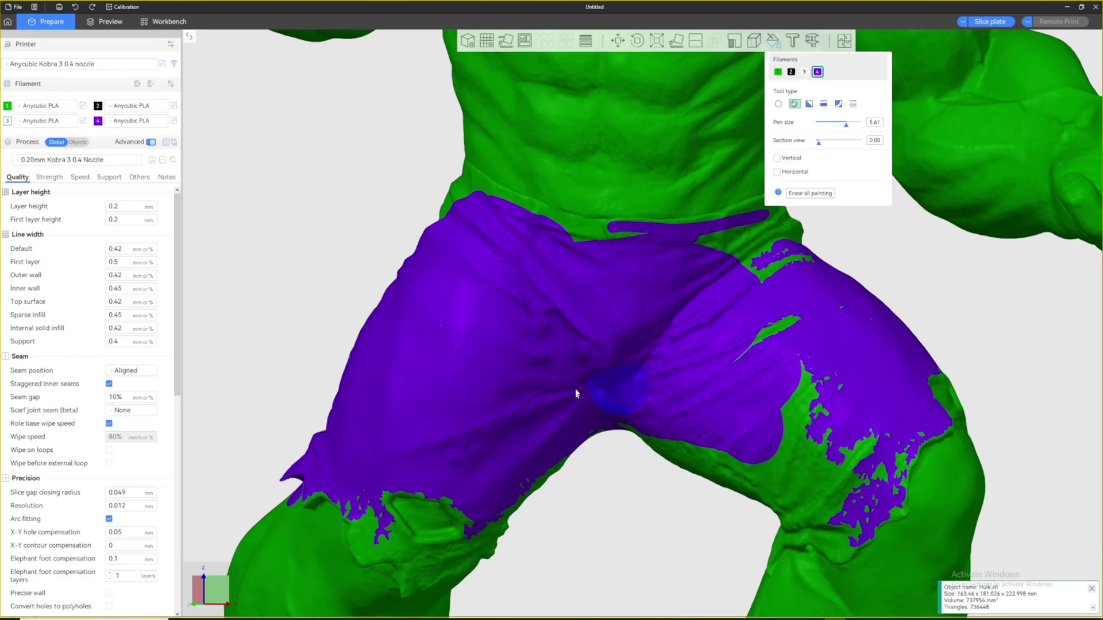
pyautogui.moveTo(827, 245); pyautogui.dragTo(694, 256)
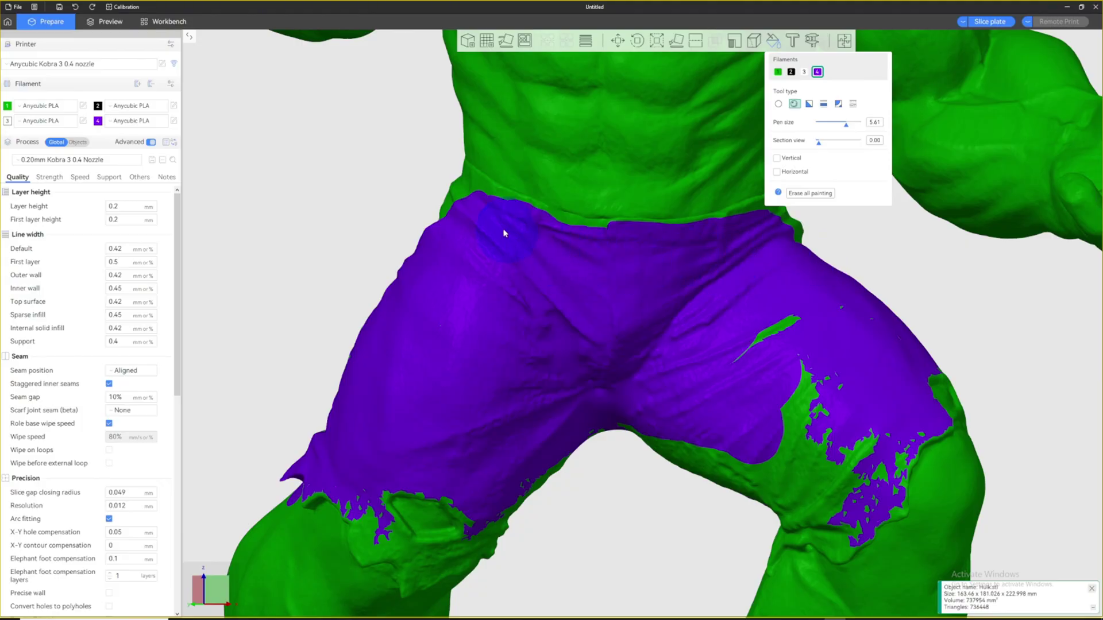
pyautogui.moveTo(473, 217)
pyautogui.mouseDown()
pyautogui.moveTo(442, 197)
pyautogui.moveTo(443, 209)
pyautogui.moveTo(800, 319)
pyautogui.moveTo(828, 407)
pyautogui.moveTo(758, 480)
pyautogui.moveTo(646, 435)
pyautogui.mouseUp()
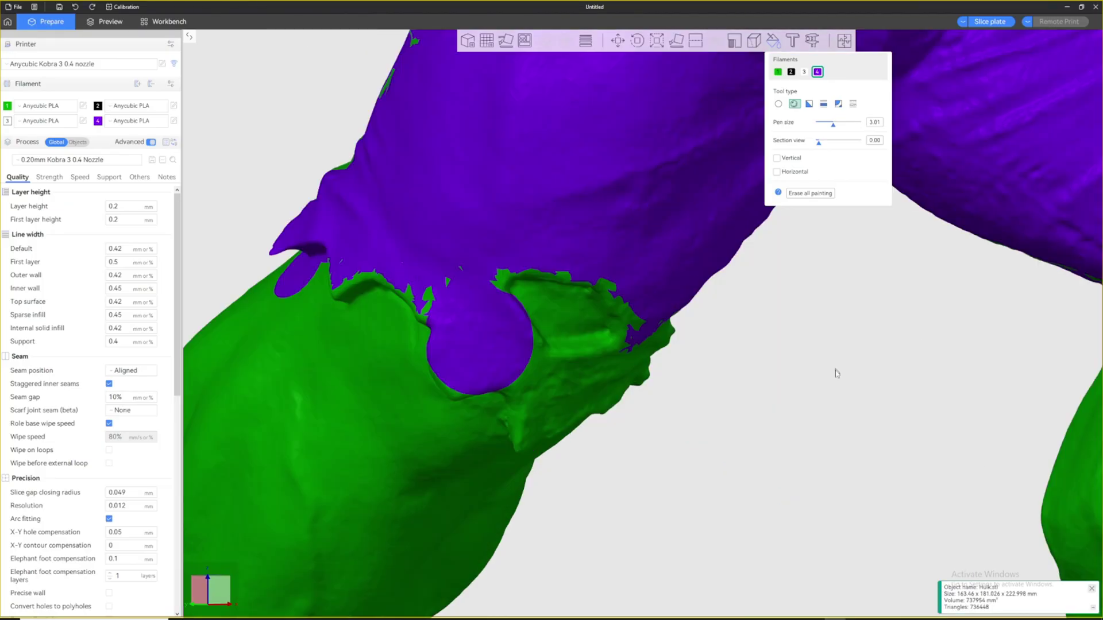
# Brush purple along the right thigh hem and the green spots beside the gap.
pyautogui.moveTo(835, 371); pyautogui.dragTo(800, 368)
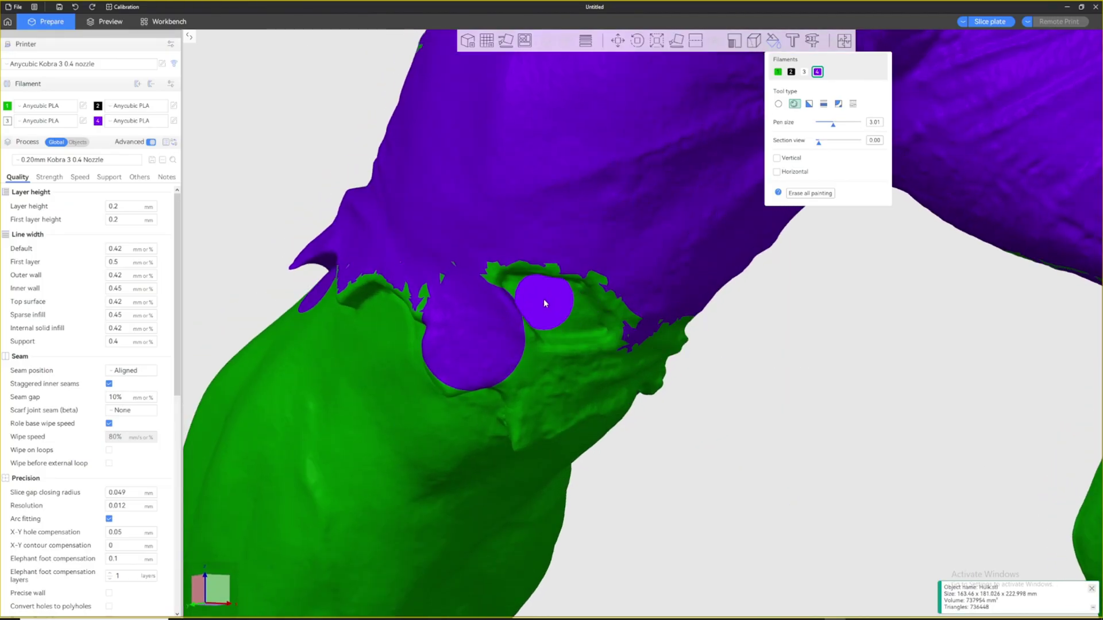
pyautogui.moveTo(688, 355); pyautogui.dragTo(726, 402)
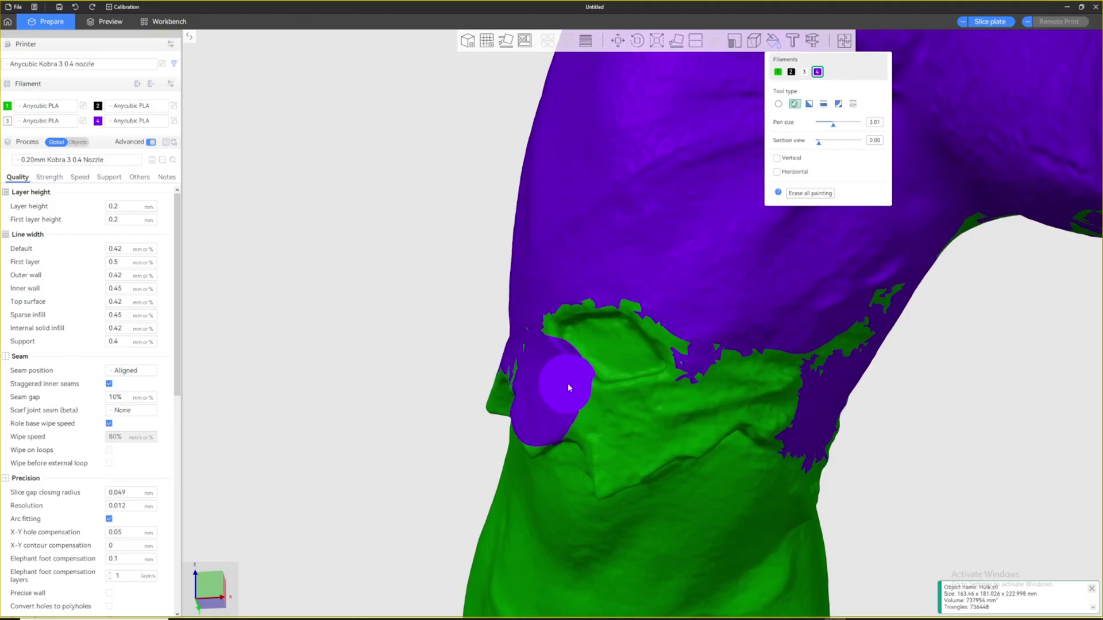
pyautogui.moveTo(598, 404)
pyautogui.mouseDown()
pyautogui.moveTo(713, 369)
pyautogui.moveTo(670, 323)
pyautogui.mouseUp()
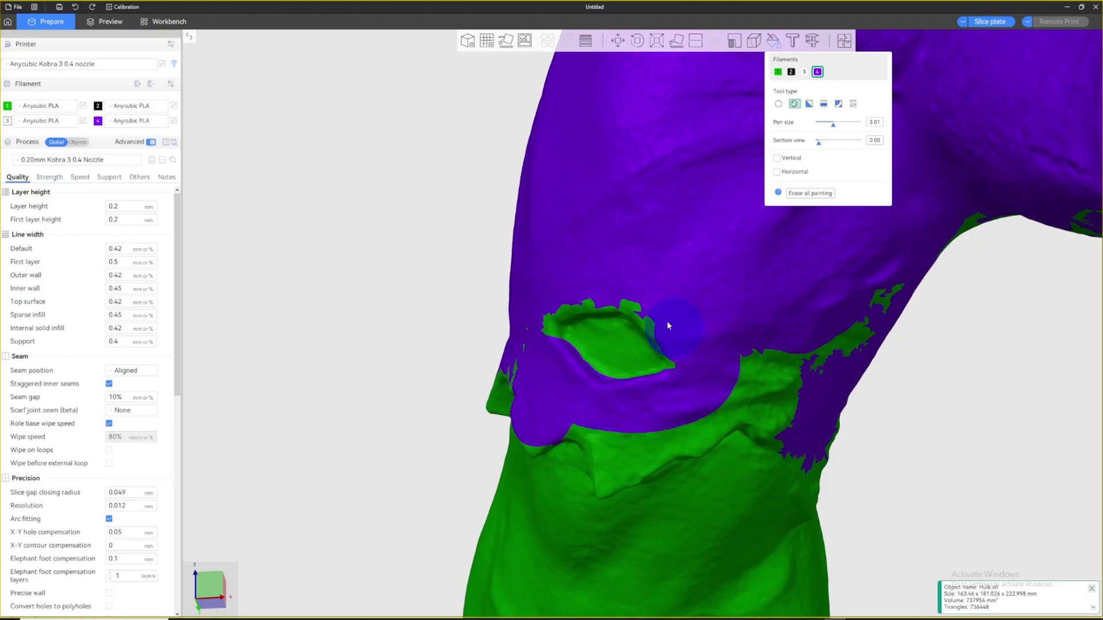
pyautogui.moveTo(598, 296); pyautogui.dragTo(540, 322)
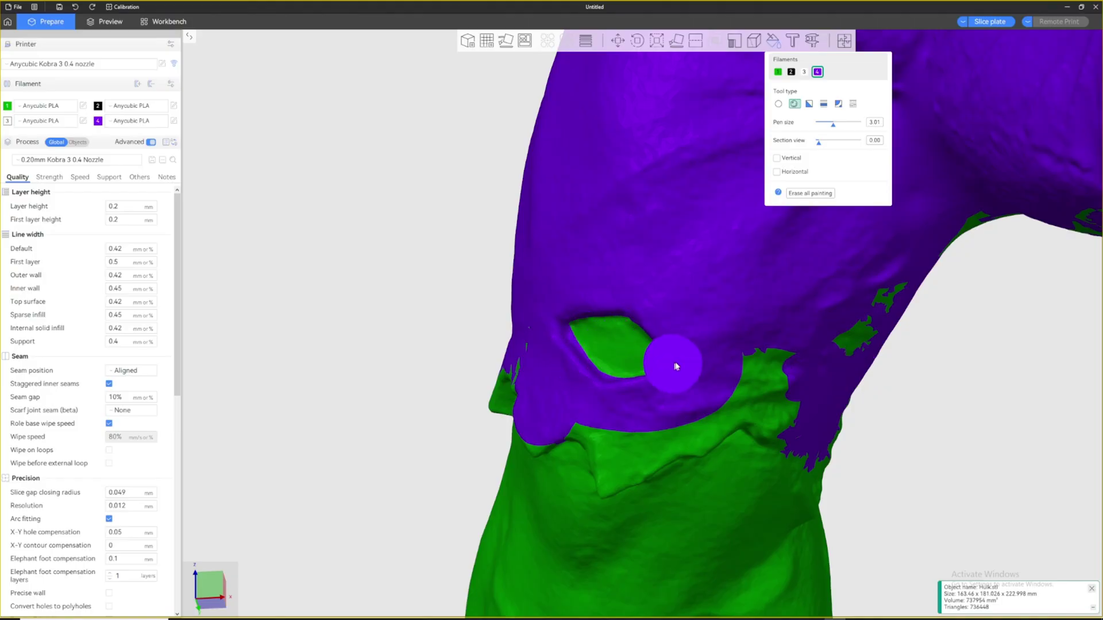
pyautogui.moveTo(770, 368)
pyautogui.mouseDown()
pyautogui.moveTo(848, 344)
pyautogui.moveTo(904, 301)
pyautogui.moveTo(601, 478)
pyautogui.mouseUp()
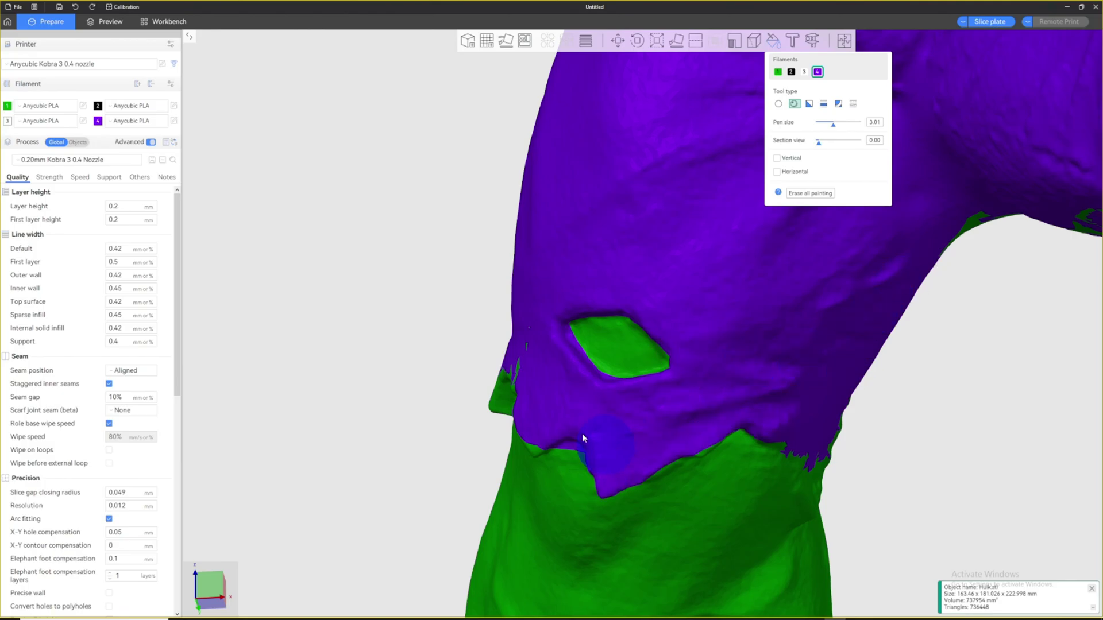
pyautogui.click(793, 104)
pyautogui.moveTo(736, 424); pyautogui.dragTo(808, 433)
# Orbit around the legs and touch up the green patch's upper tip in purple.
pyautogui.moveTo(927, 450); pyautogui.dragTo(922, 427)
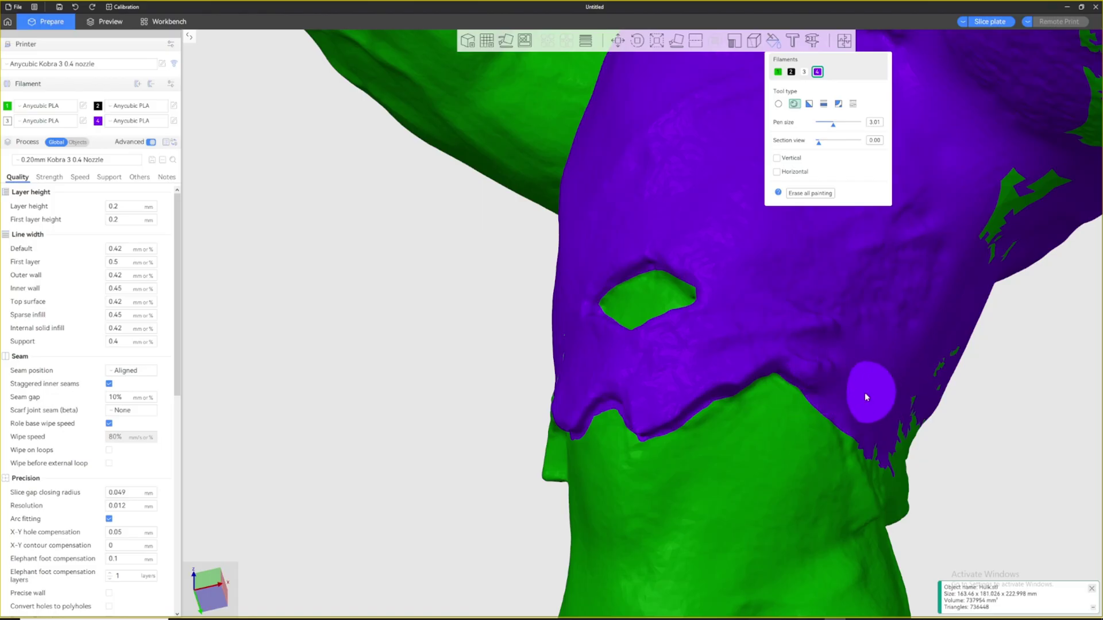
pyautogui.moveTo(998, 448); pyautogui.dragTo(1053, 468)
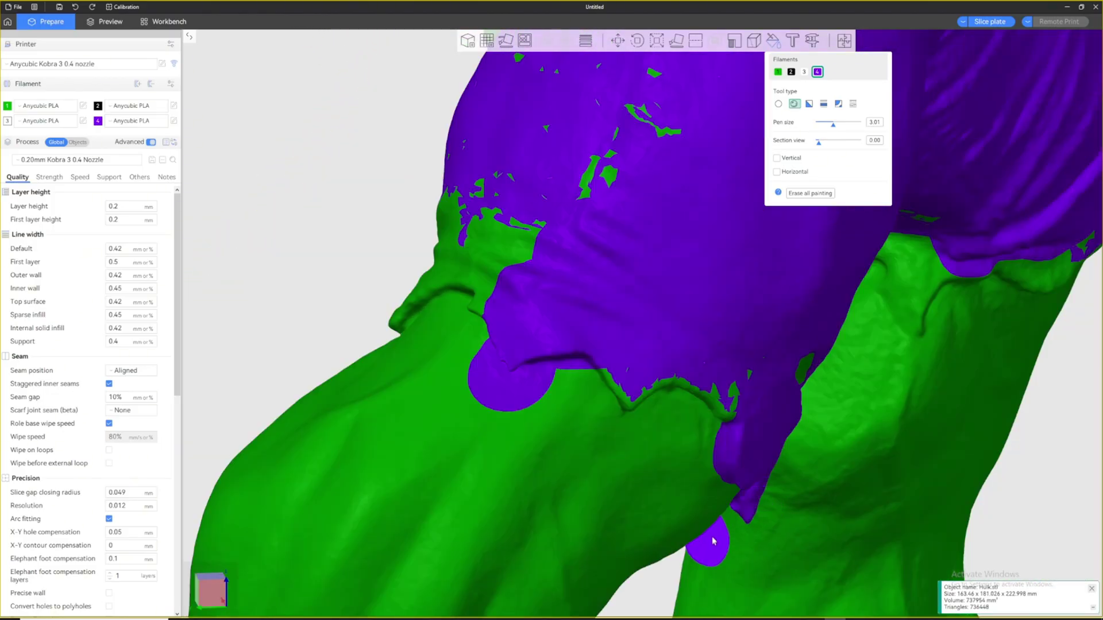
pyautogui.moveTo(668, 581); pyautogui.dragTo(628, 578)
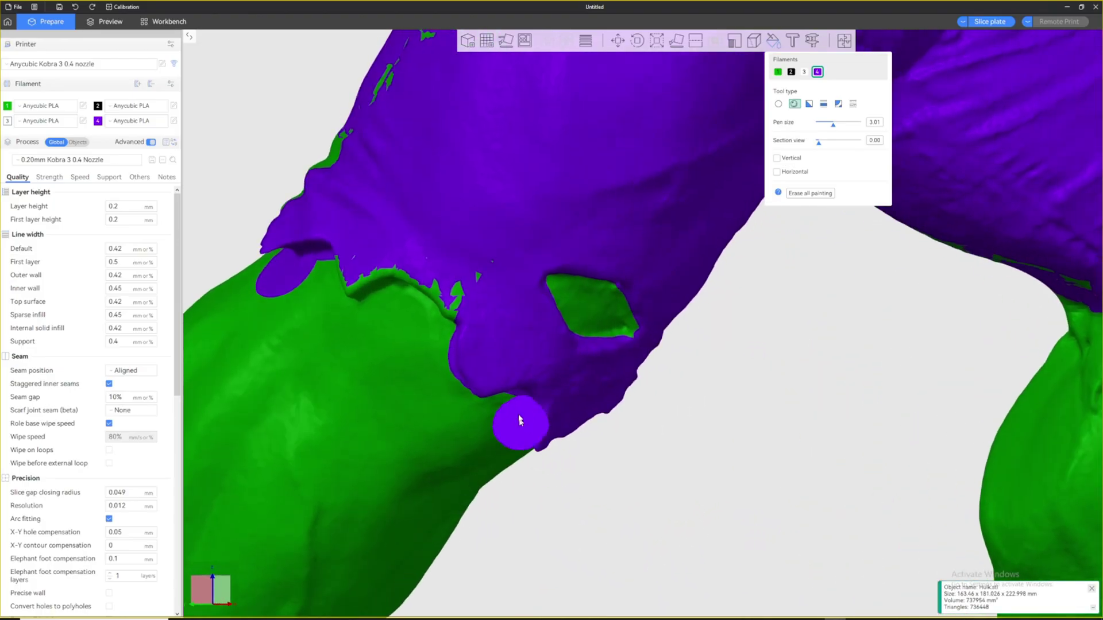
pyautogui.scroll(-3, 805, 281)
pyautogui.moveTo(804, 281); pyautogui.dragTo(786, 276)
pyautogui.click(779, 104)
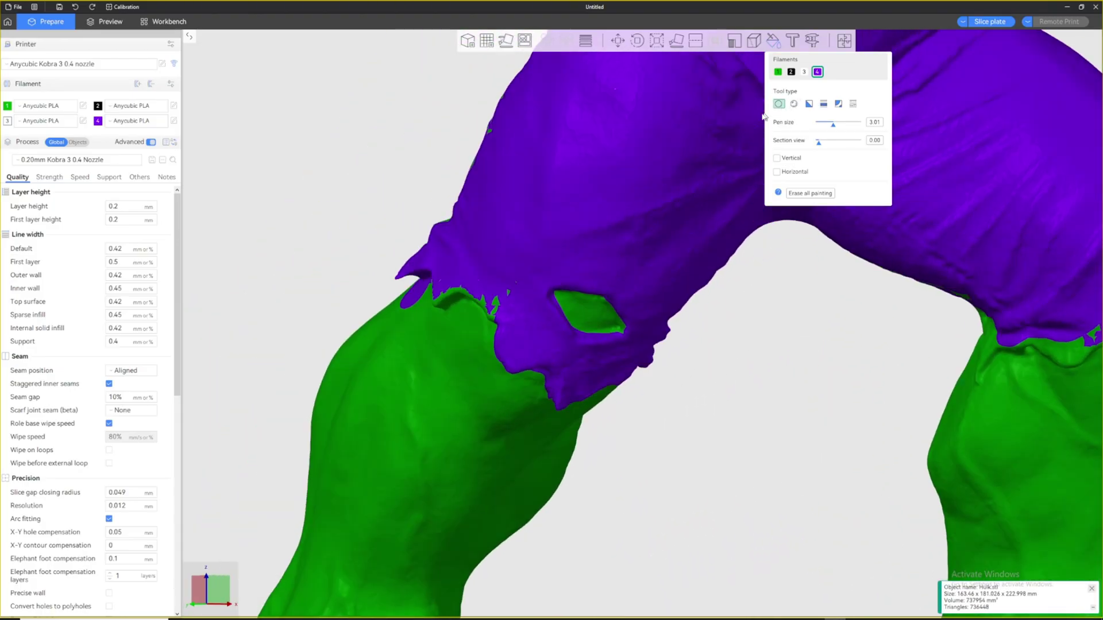
pyautogui.scroll(3, 580, 274)
pyautogui.click(794, 104)
pyautogui.click(487, 270)
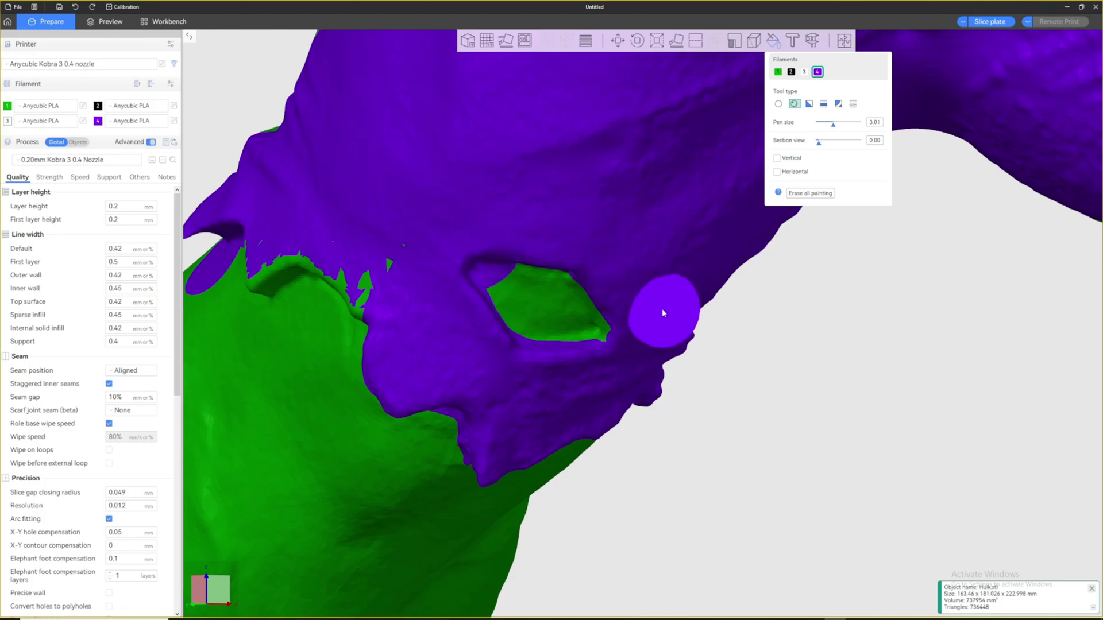
# Choose green filament 1 and shrink the pen size to 1.19.
pyautogui.click(778, 73)
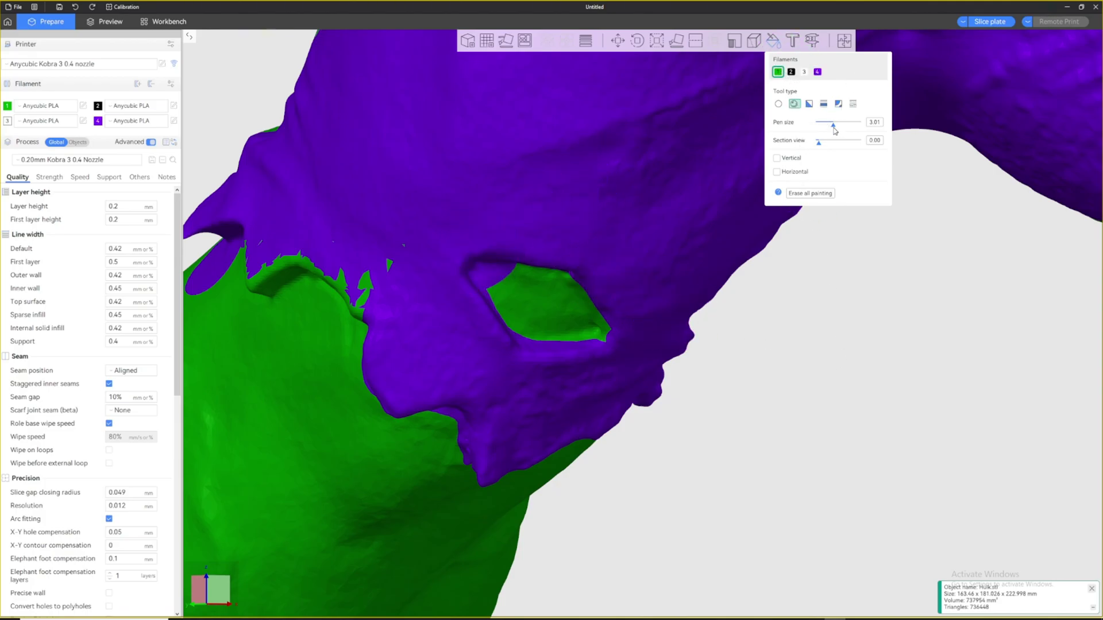
pyautogui.moveTo(828, 126); pyautogui.dragTo(824, 125)
pyautogui.scroll(4, 485, 285)
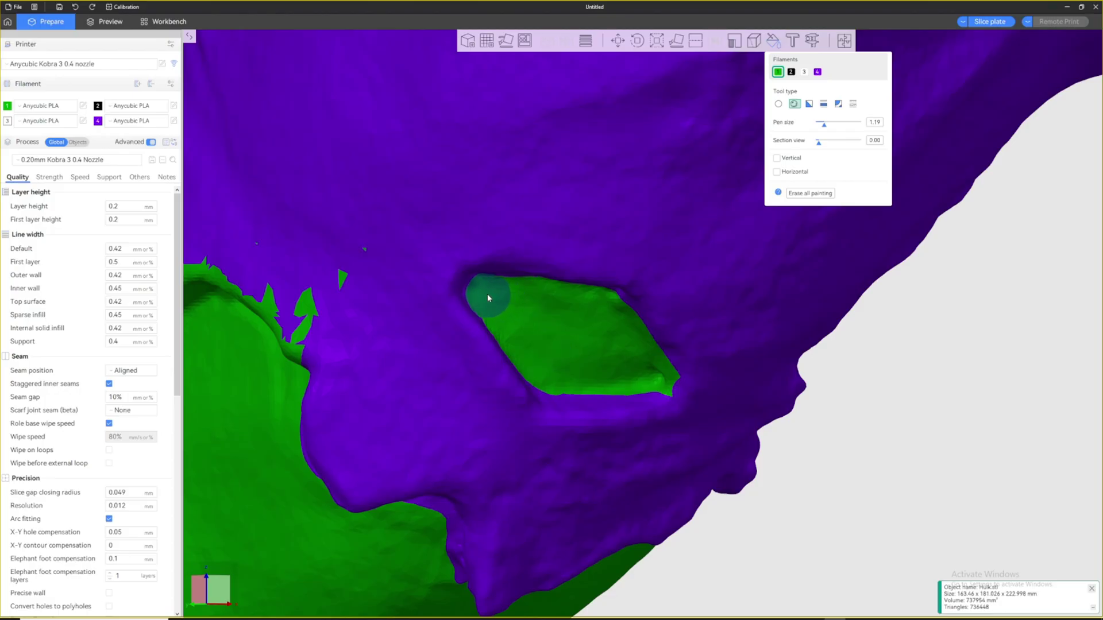
pyautogui.moveTo(894, 439)
pyautogui.mouseDown()
pyautogui.moveTo(881, 413)
pyautogui.moveTo(889, 438)
pyautogui.mouseUp()
pyautogui.scroll(-10, 891, 442)
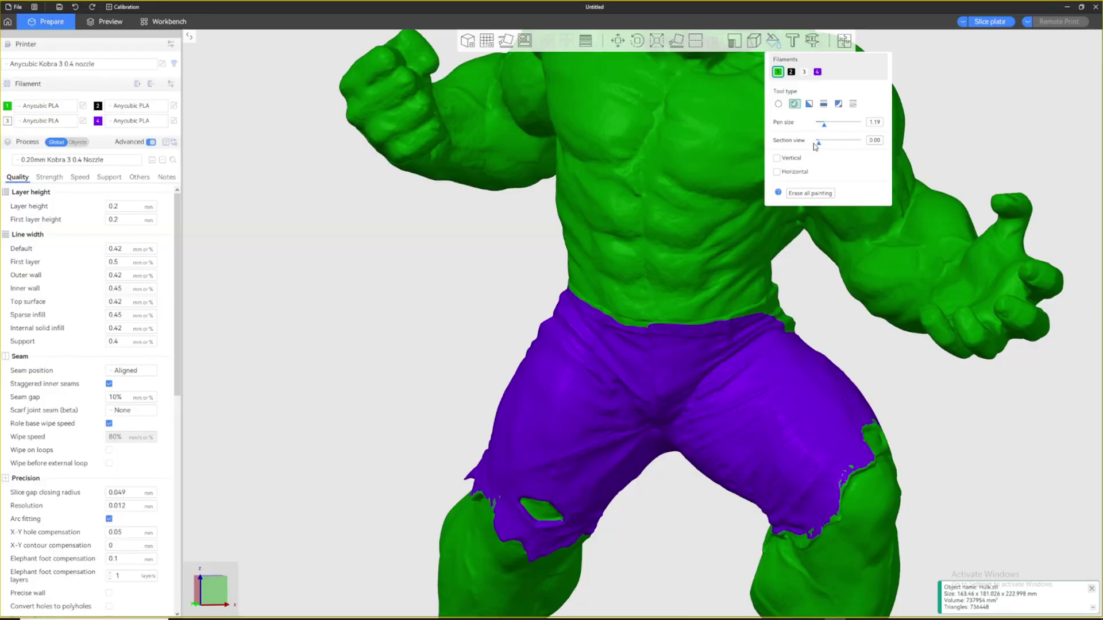
# Preview a section cut of the model, restore it, and view the Hulk sideways.
pyautogui.moveTo(819, 147); pyautogui.dragTo(841, 152)
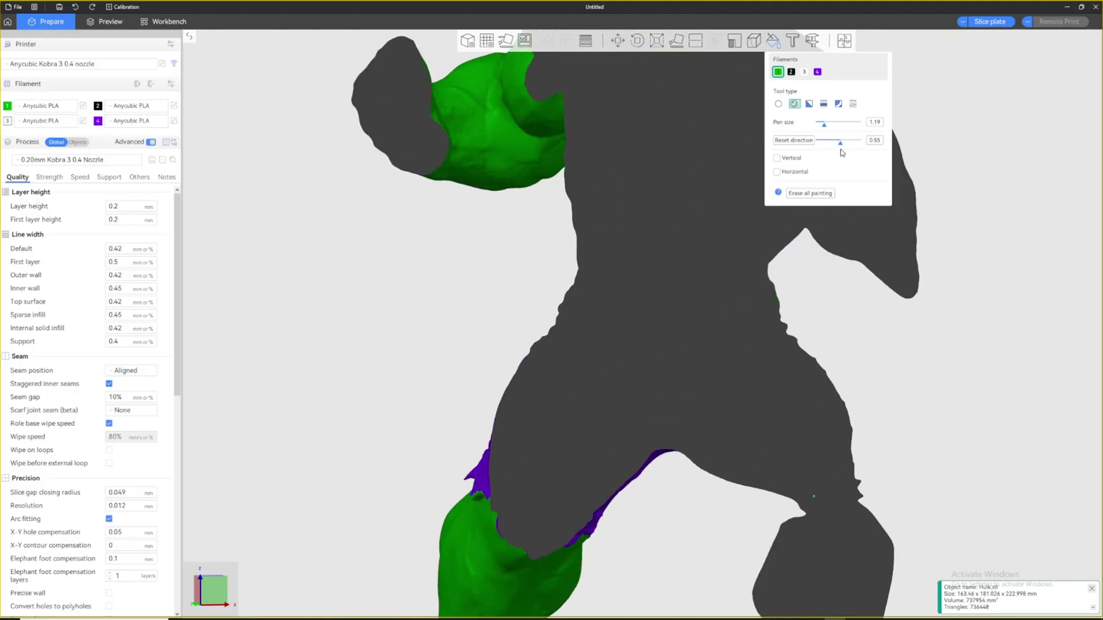
pyautogui.scroll(-5, 832, 295)
pyautogui.moveTo(868, 290)
pyautogui.mouseDown()
pyautogui.moveTo(811, 288)
pyautogui.moveTo(852, 281)
pyautogui.mouseUp()
pyautogui.moveTo(841, 144); pyautogui.dragTo(815, 146)
pyautogui.moveTo(772, 319); pyautogui.dragTo(741, 304)
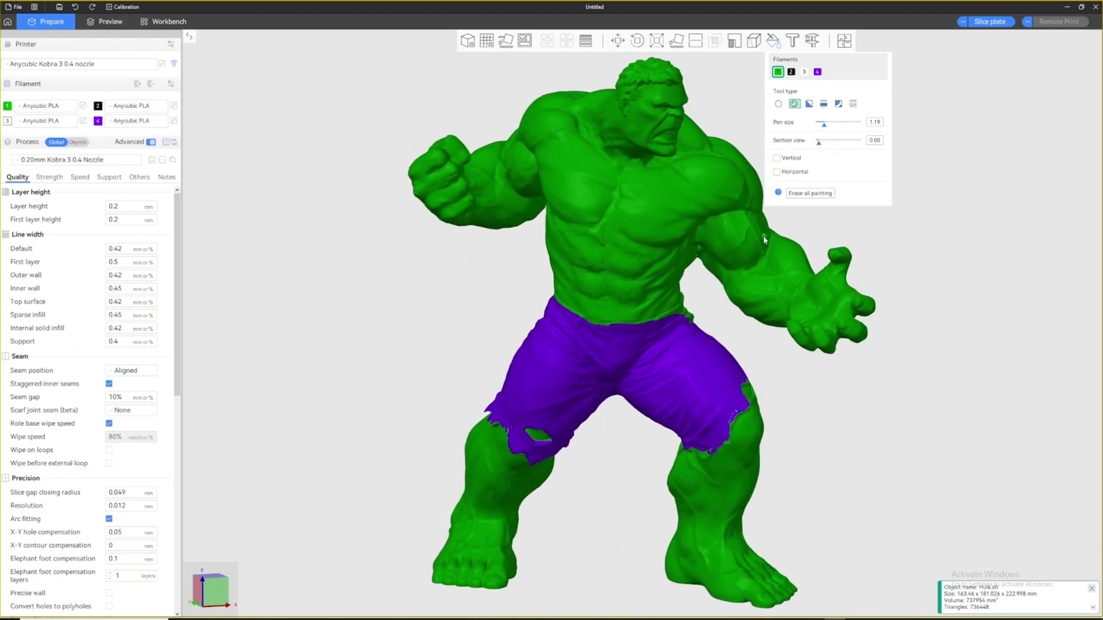
pyautogui.moveTo(752, 81)
pyautogui.mouseDown()
pyautogui.moveTo(722, 86)
pyautogui.moveTo(700, 113)
pyautogui.mouseUp()
# Paint the Hulk's mouth white and his pupils black.
pyautogui.click(791, 71)
pyautogui.scroll(5, 721, 67)
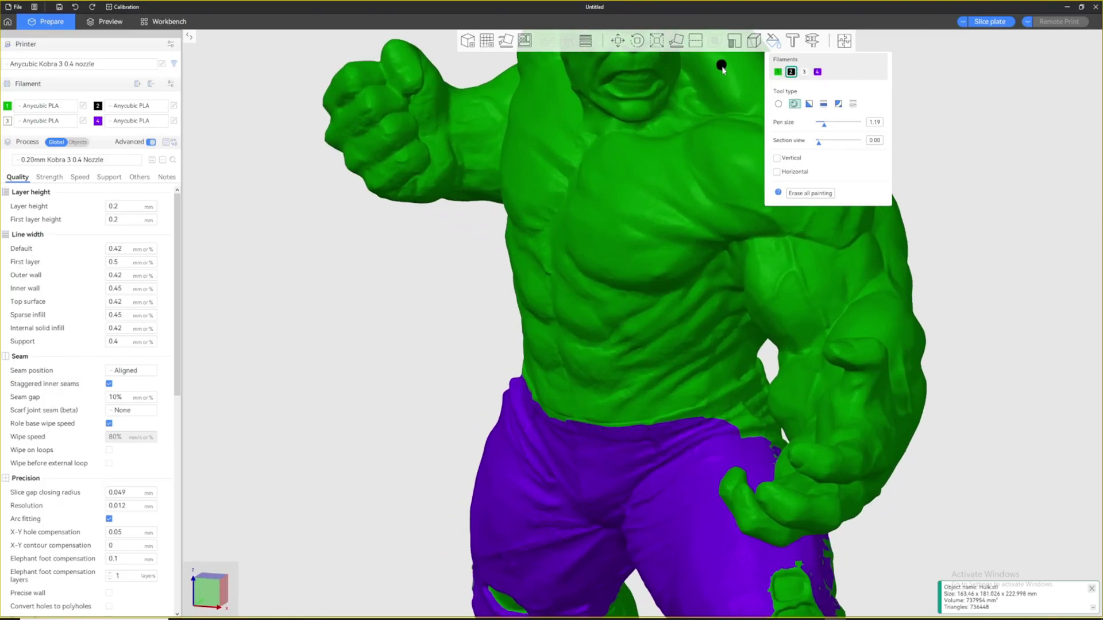
pyautogui.scroll(3, 664, 155)
pyautogui.click(804, 71)
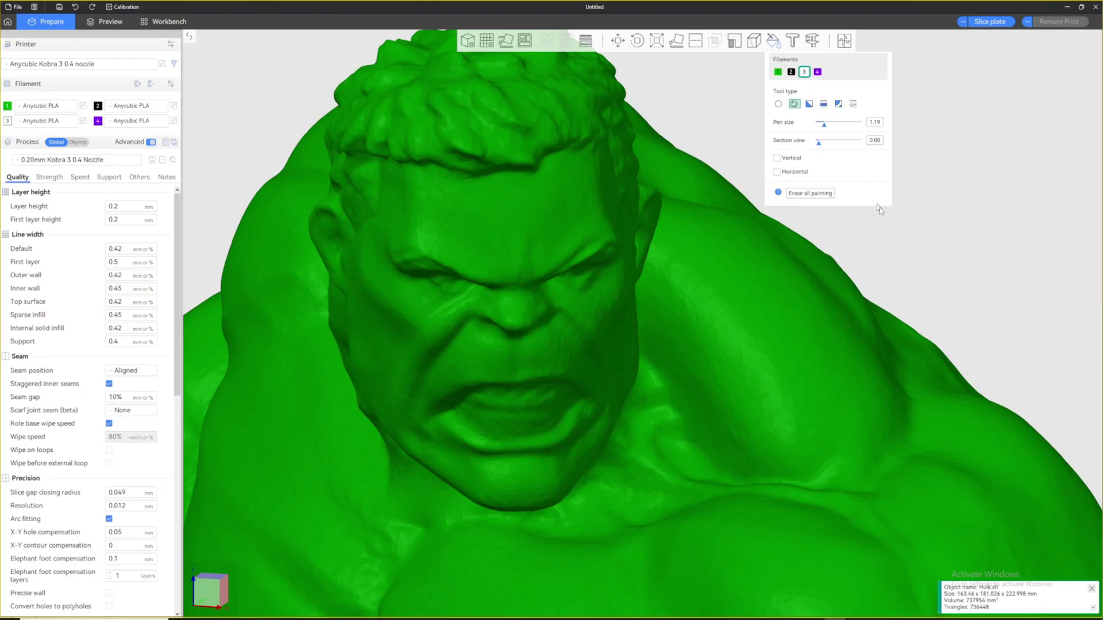
pyautogui.scroll(3, 907, 240)
pyautogui.moveTo(446, 264)
pyautogui.mouseDown()
pyautogui.moveTo(468, 239)
pyautogui.moveTo(524, 242)
pyautogui.moveTo(546, 253)
pyautogui.moveTo(444, 270)
pyautogui.moveTo(544, 270)
pyautogui.mouseUp()
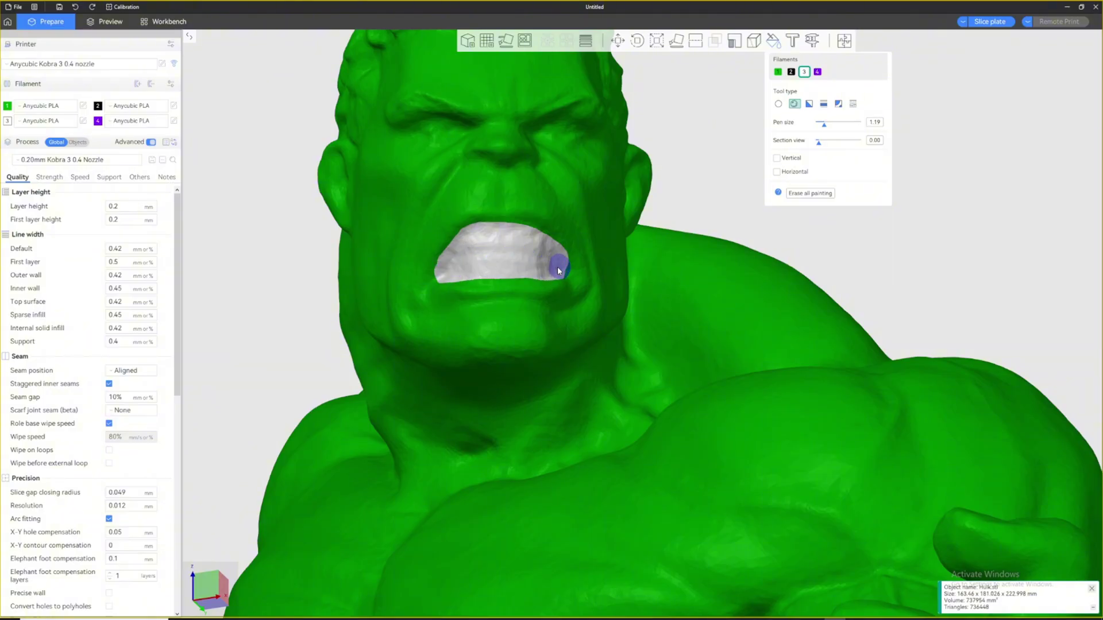
pyautogui.moveTo(428, 235); pyautogui.dragTo(413, 236)
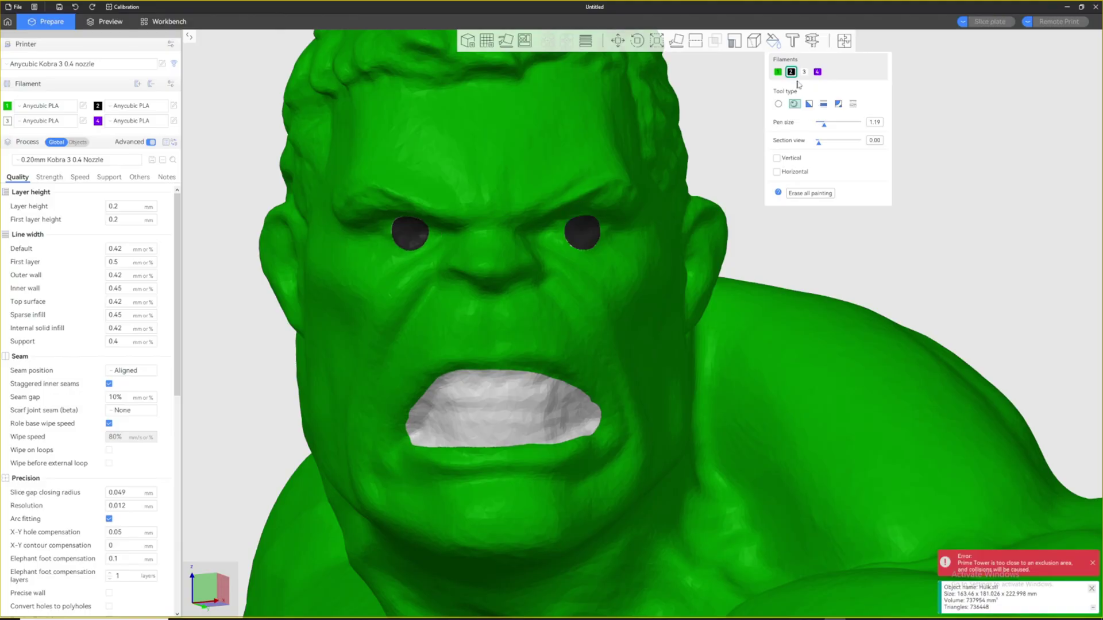
# Paint white around both eyes, then zoom out to view the whole figure.
pyautogui.click(805, 73)
pyautogui.scroll(3, 730, 143)
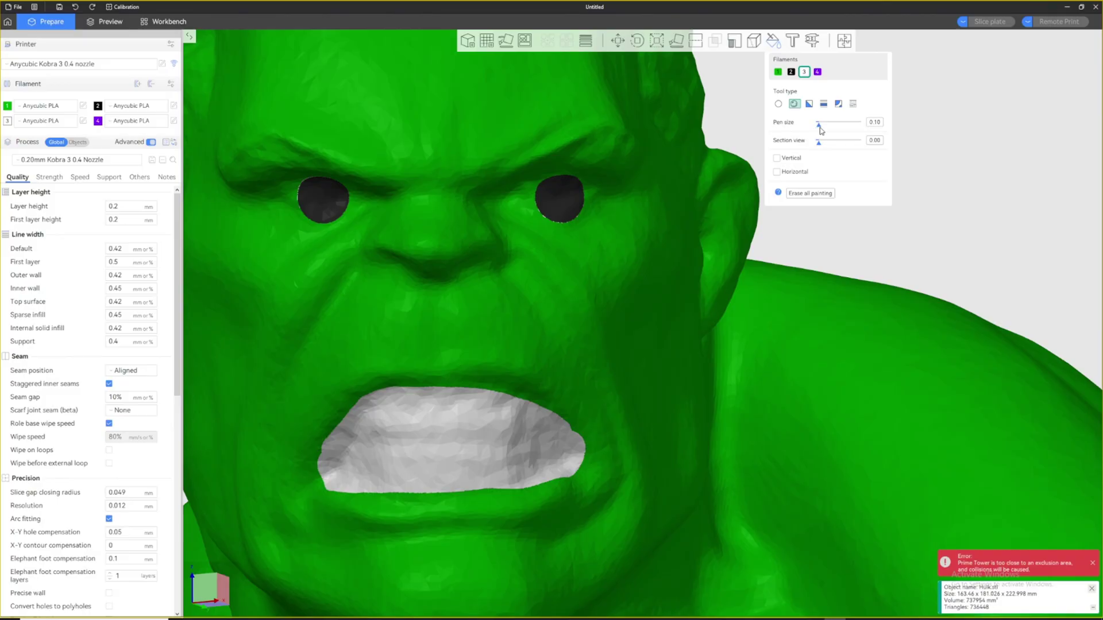
pyautogui.moveTo(519, 196)
pyautogui.mouseDown()
pyautogui.moveTo(507, 198)
pyautogui.moveTo(579, 167)
pyautogui.moveTo(598, 189)
pyautogui.moveTo(592, 207)
pyautogui.moveTo(556, 228)
pyautogui.moveTo(507, 210)
pyautogui.mouseUp()
pyautogui.moveTo(361, 200)
pyautogui.mouseDown()
pyautogui.moveTo(291, 182)
pyautogui.moveTo(275, 201)
pyautogui.moveTo(313, 224)
pyautogui.moveTo(360, 208)
pyautogui.moveTo(291, 198)
pyautogui.mouseUp()
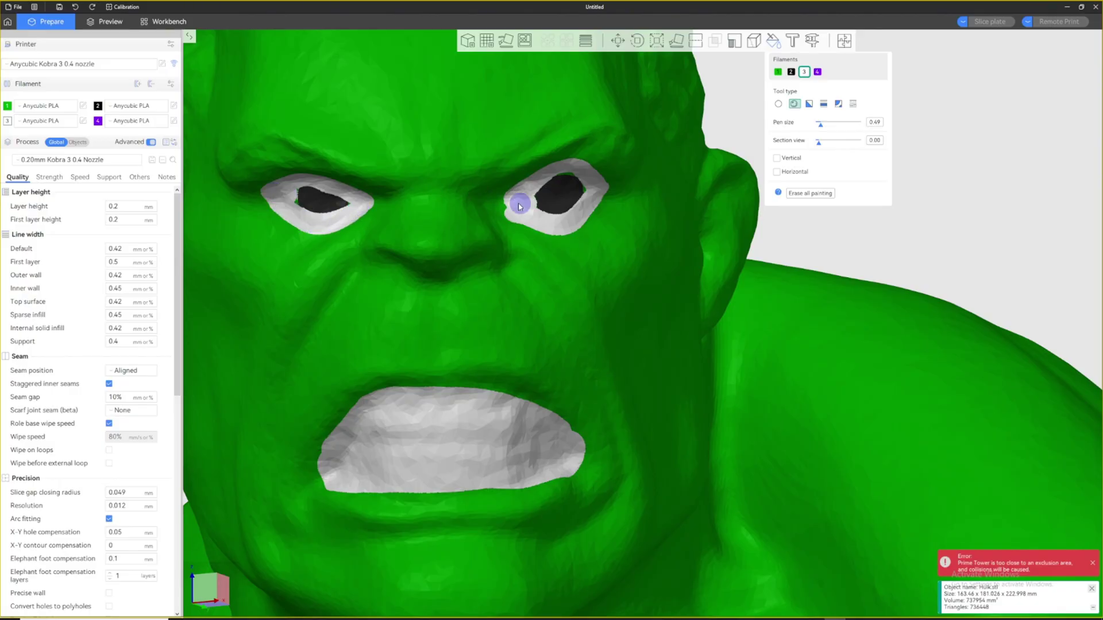
pyautogui.scroll(-6, 546, 201)
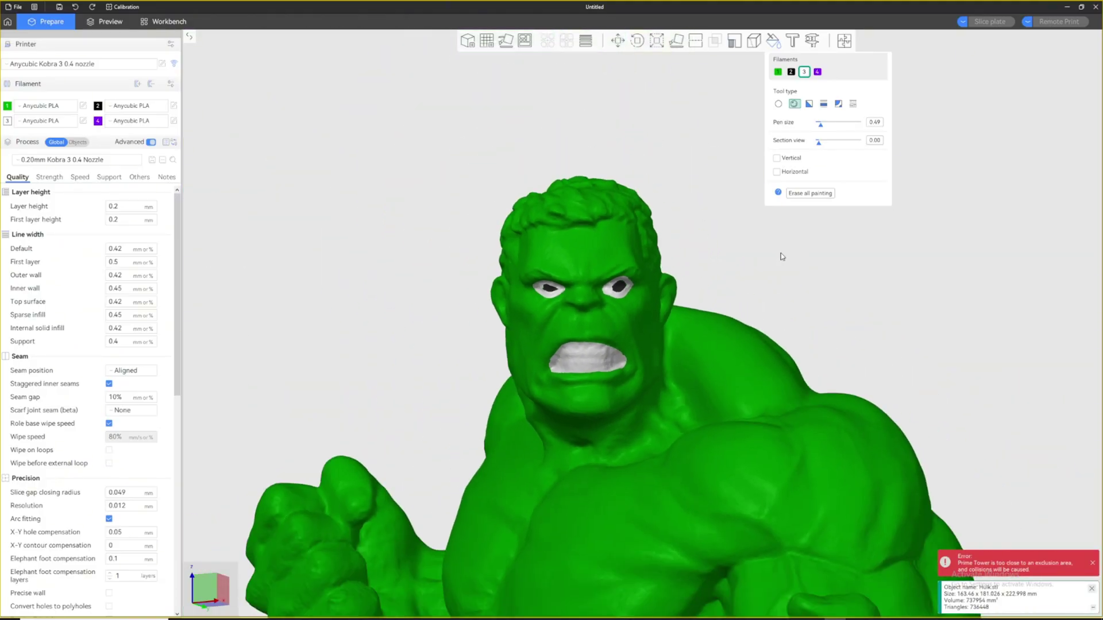
pyautogui.moveTo(781, 257); pyautogui.dragTo(800, 263)
pyautogui.scroll(-3, 800, 263)
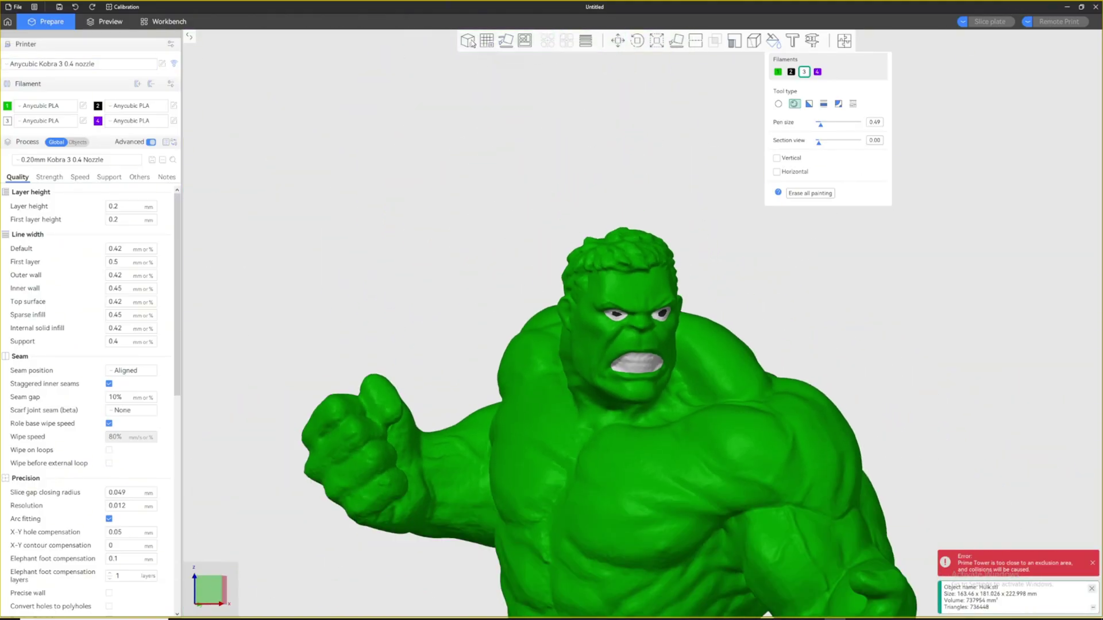
pyautogui.scroll(-2, 907, 69)
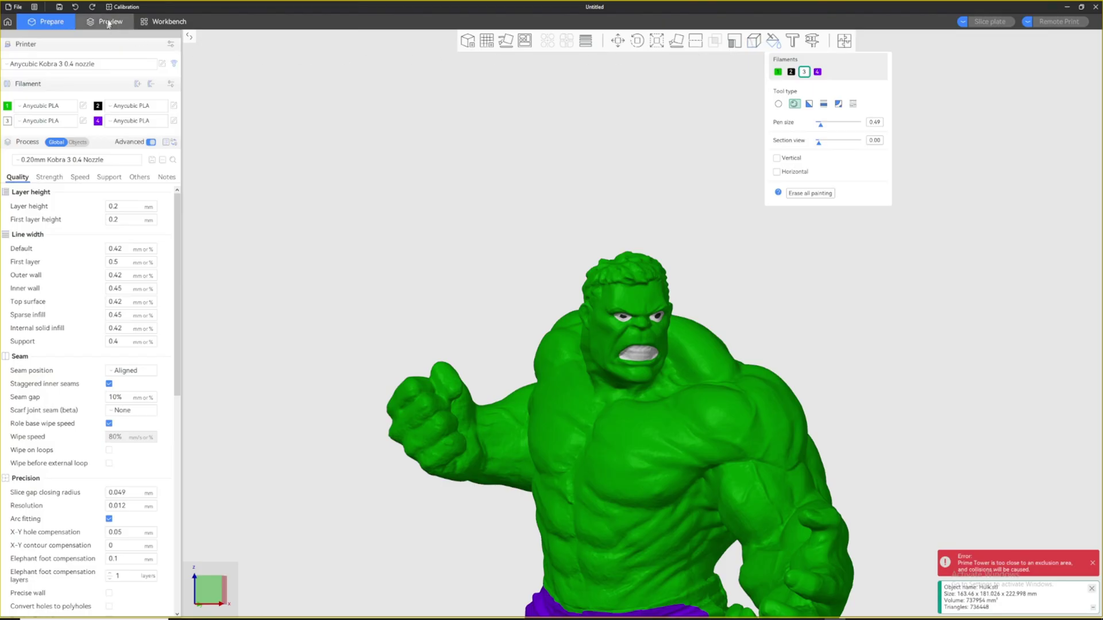
pyautogui.scroll(-5, 651, 201)
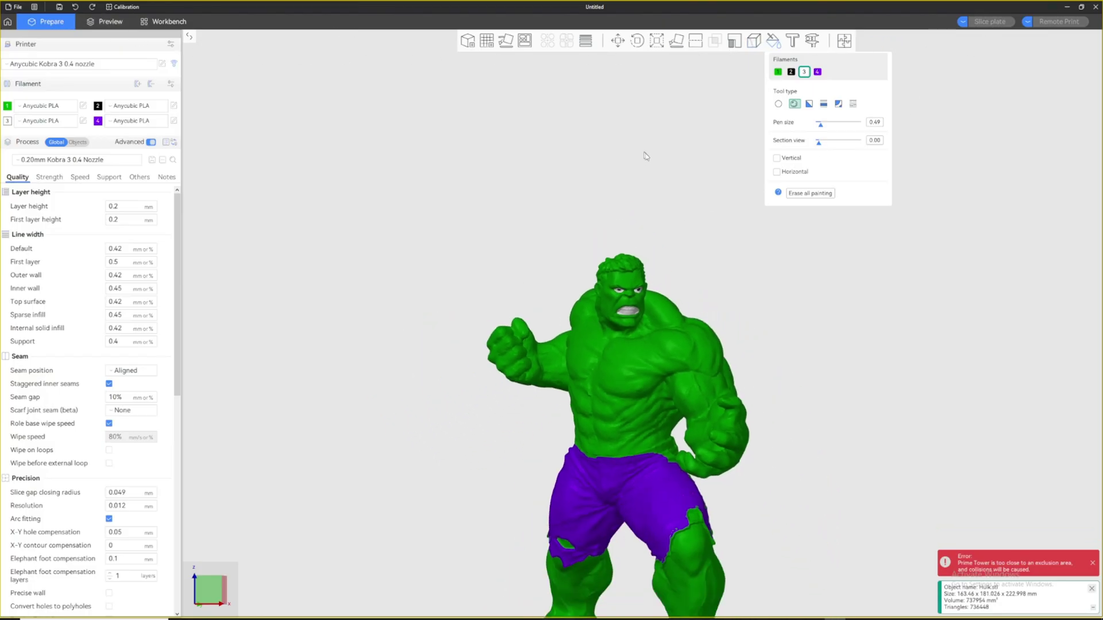
# Slice the plate and orbit the G-code preview of the coloured Hulk beside its prime tower (1d3h2m).
pyautogui.click(105, 25)
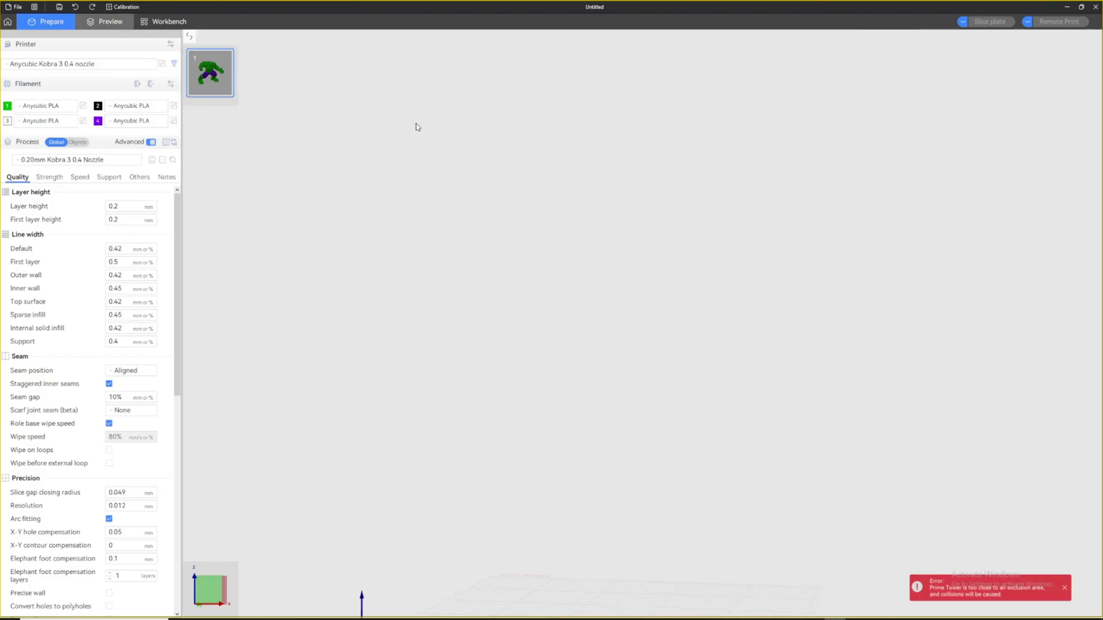
pyautogui.moveTo(714, 228); pyautogui.dragTo(728, 232)
pyautogui.scroll(-5, 762, 247)
pyautogui.moveTo(786, 272); pyautogui.dragTo(802, 286)
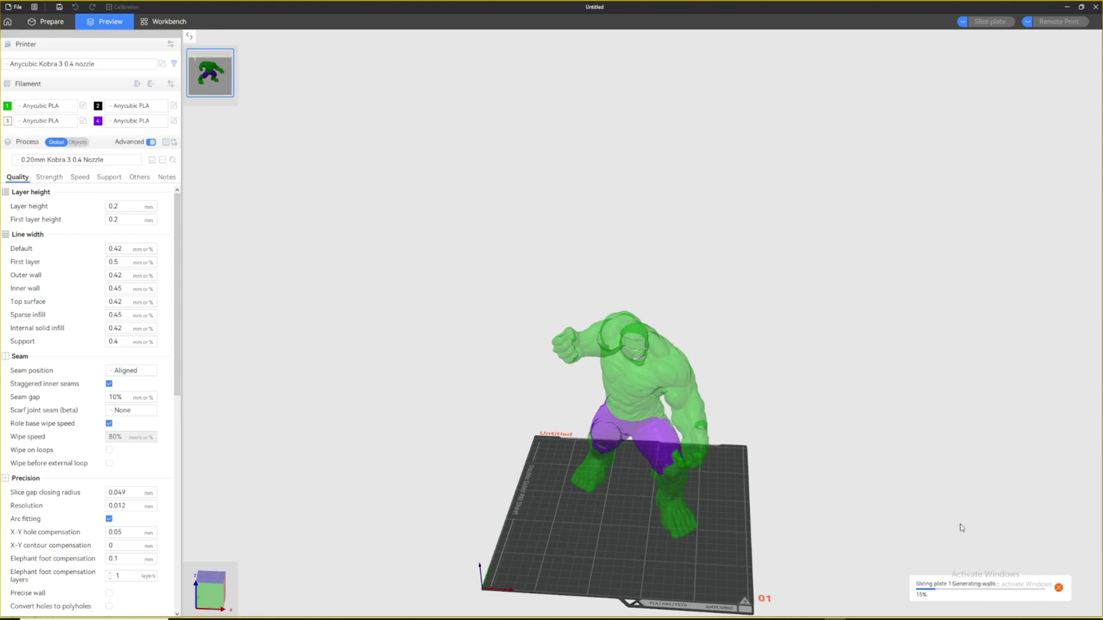
pyautogui.moveTo(961, 528); pyautogui.dragTo(527, 476)
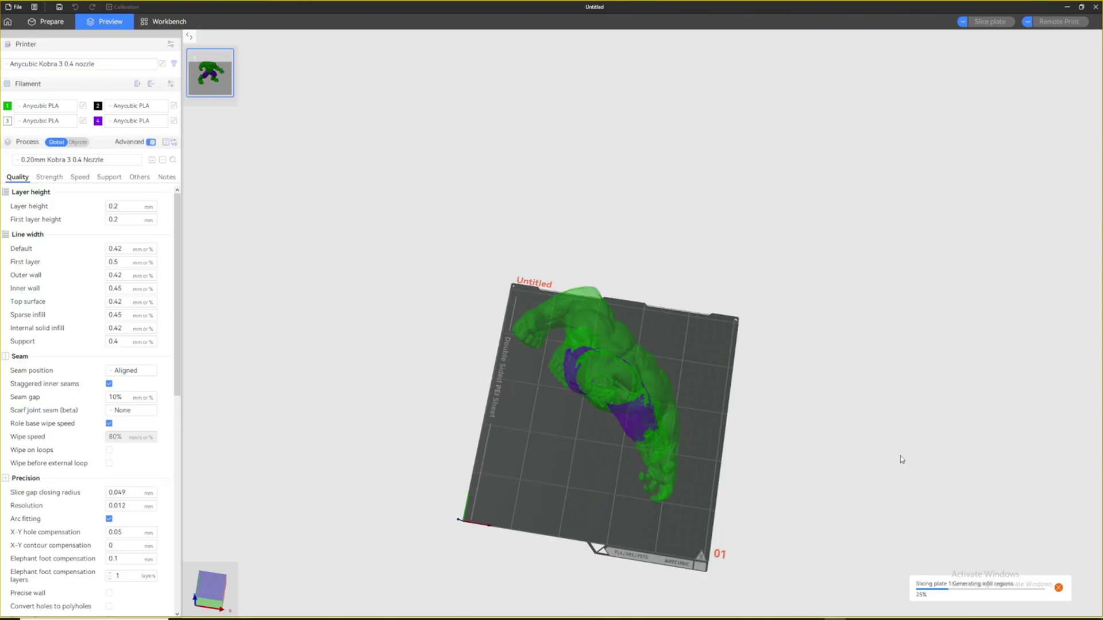
pyautogui.moveTo(900, 460); pyautogui.dragTo(582, 425)
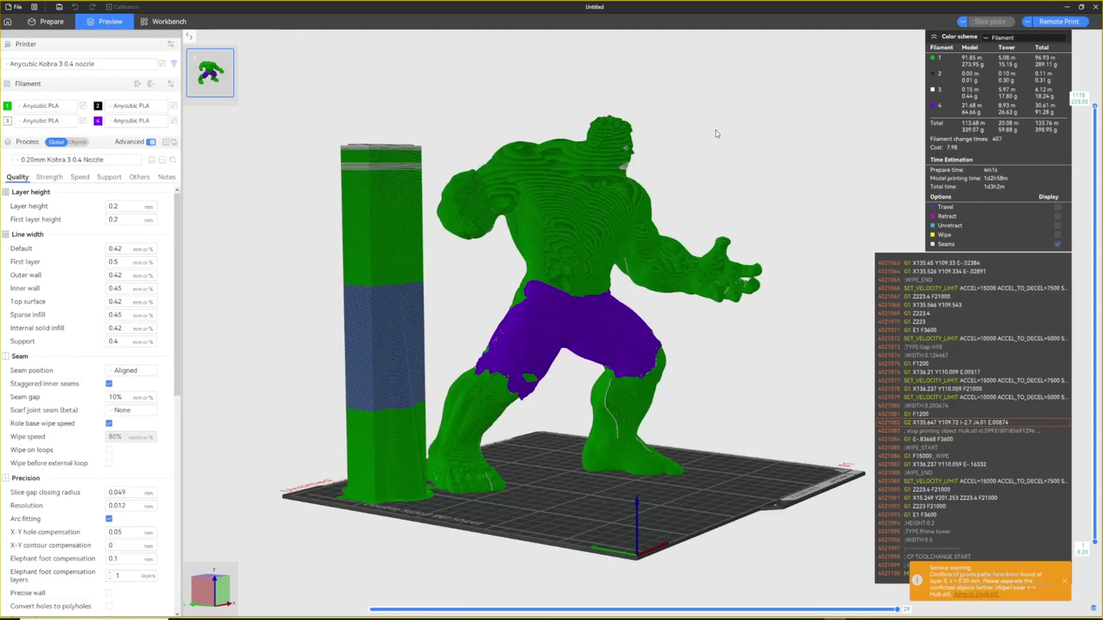
pyautogui.moveTo(714, 132)
pyautogui.mouseDown()
pyautogui.moveTo(737, 137)
pyautogui.moveTo(698, 144)
pyautogui.mouseUp()
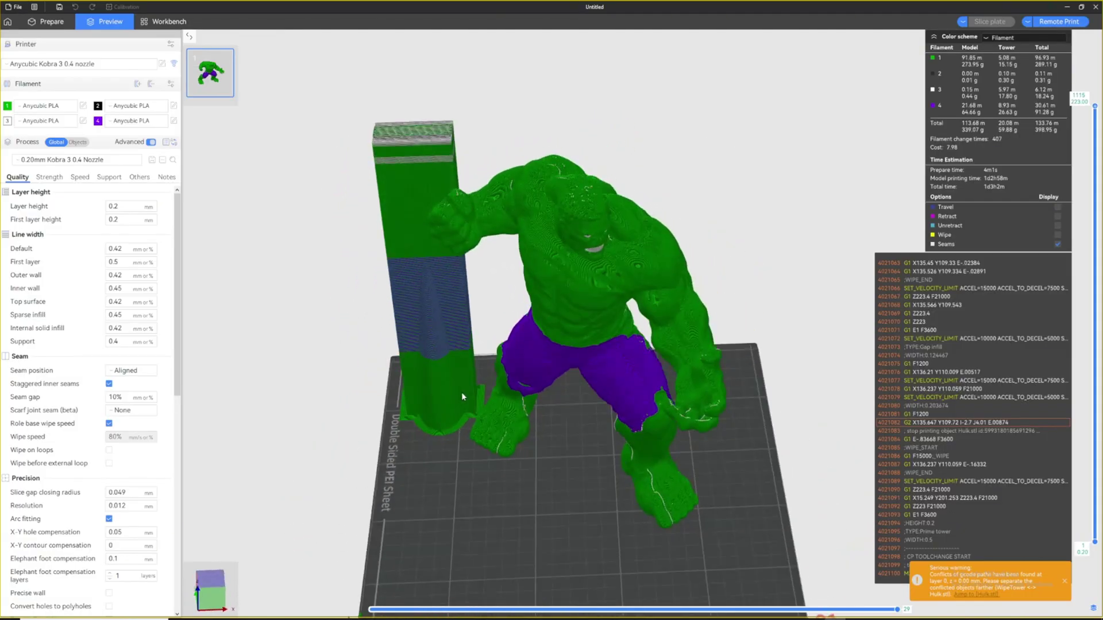
# Zoom and orbit the sliced preview to inspect the Hulk's legs and the prime tower.
pyautogui.scroll(2, 461, 396)
pyautogui.scroll(2, 431, 390)
pyautogui.scroll(-3, 337, 526)
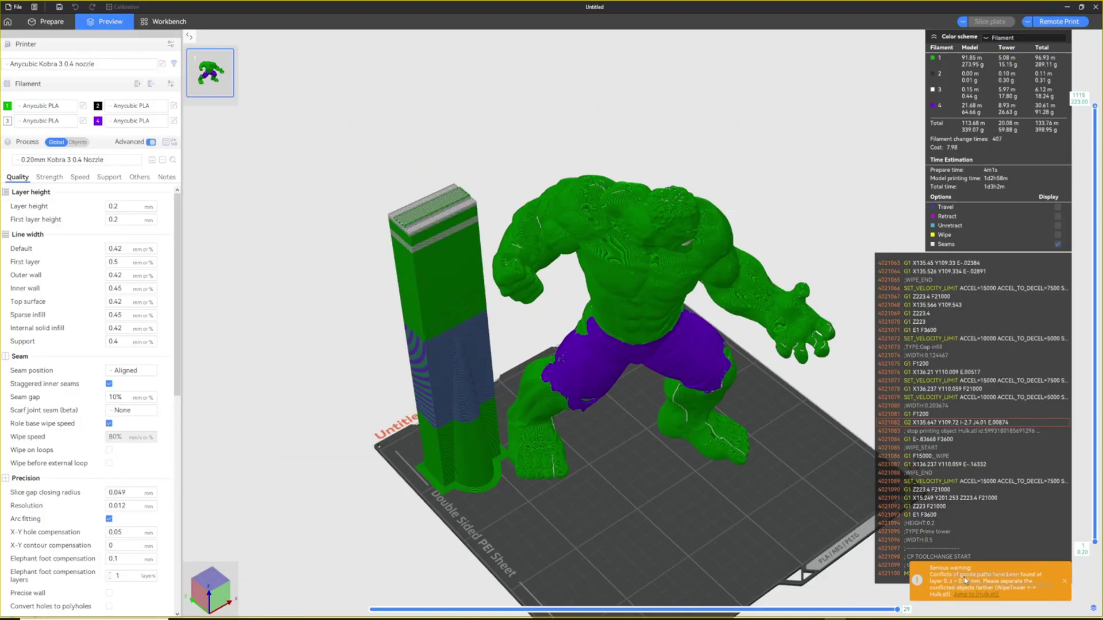
pyautogui.scroll(8, 610, 506)
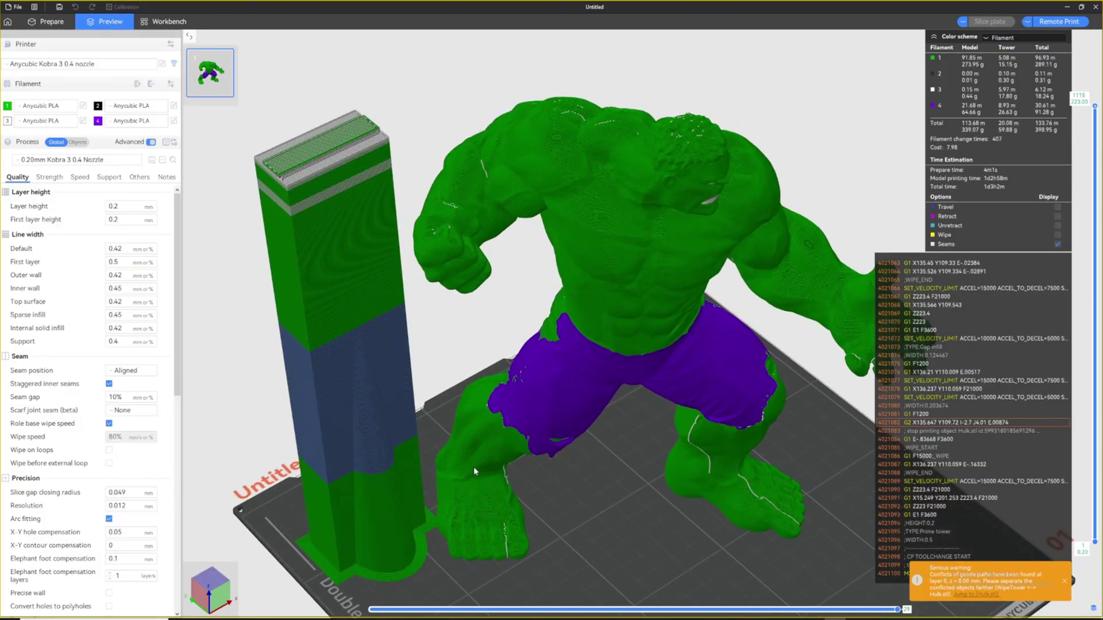
pyautogui.scroll(10, 629, 319)
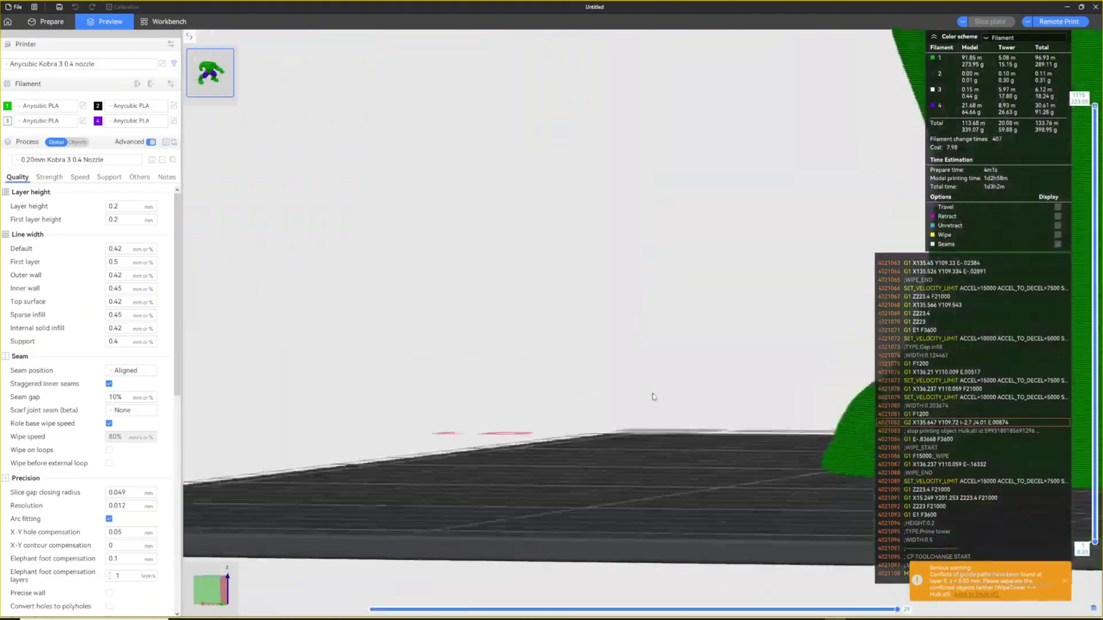
pyautogui.moveTo(658, 433); pyautogui.dragTo(431, 394, button='right')
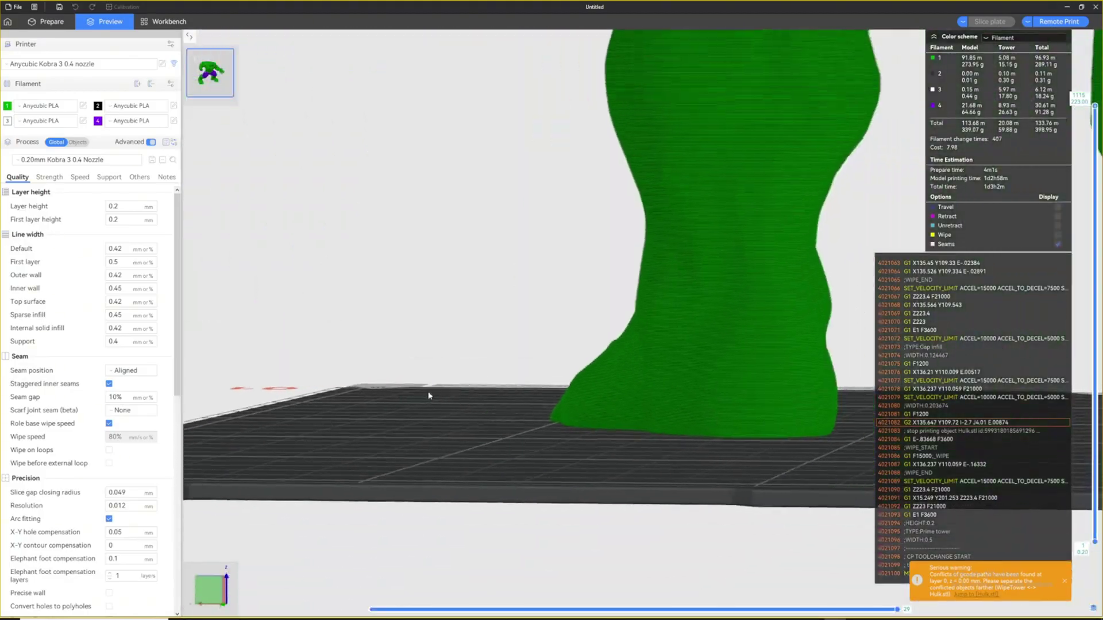
pyautogui.moveTo(580, 333); pyautogui.dragTo(301, 357, button='right')
pyautogui.scroll(-2, 603, 384)
pyautogui.moveTo(856, 471); pyautogui.dragTo(674, 526, button='right')
pyautogui.scroll(-10, 673, 525)
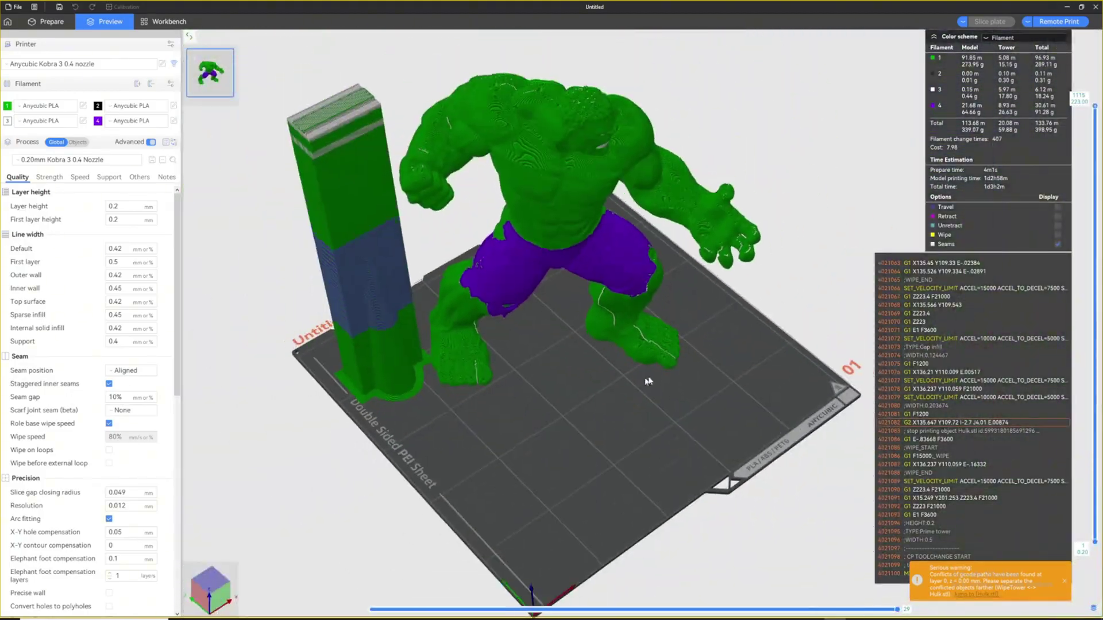
pyautogui.moveTo(648, 381); pyautogui.dragTo(379, 209)
pyautogui.moveTo(340, 152); pyautogui.dragTo(299, 129)
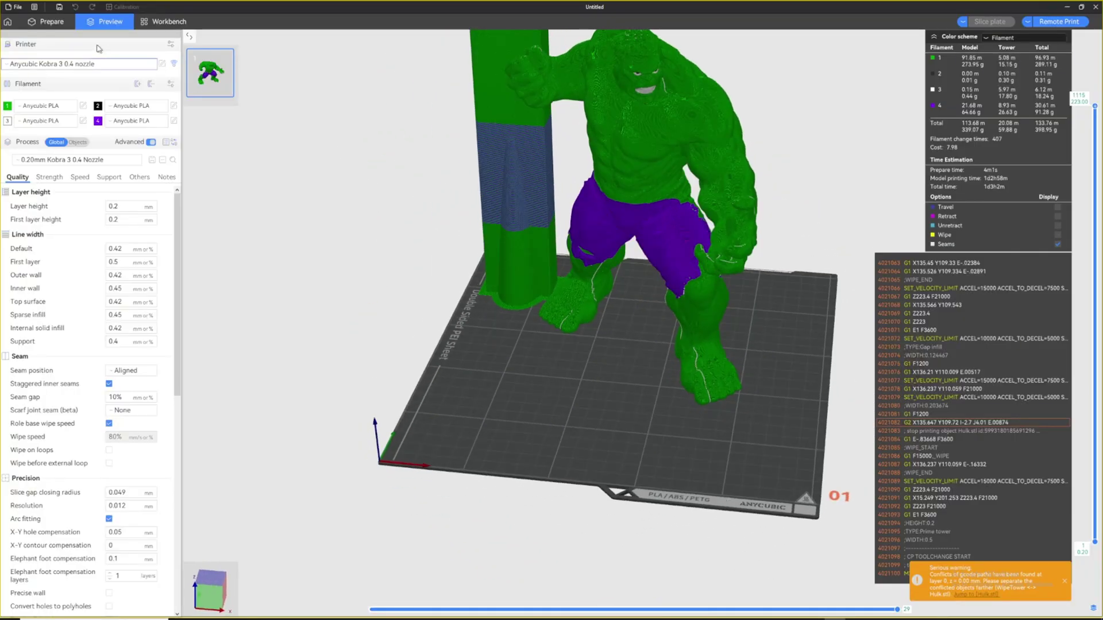
# Switch to the Prepare view and select the prime tower from a low angle.
pyautogui.click(51, 24)
pyautogui.scroll(-4, 391, 209)
pyautogui.moveTo(411, 253); pyautogui.dragTo(420, 291)
pyautogui.click(509, 251)
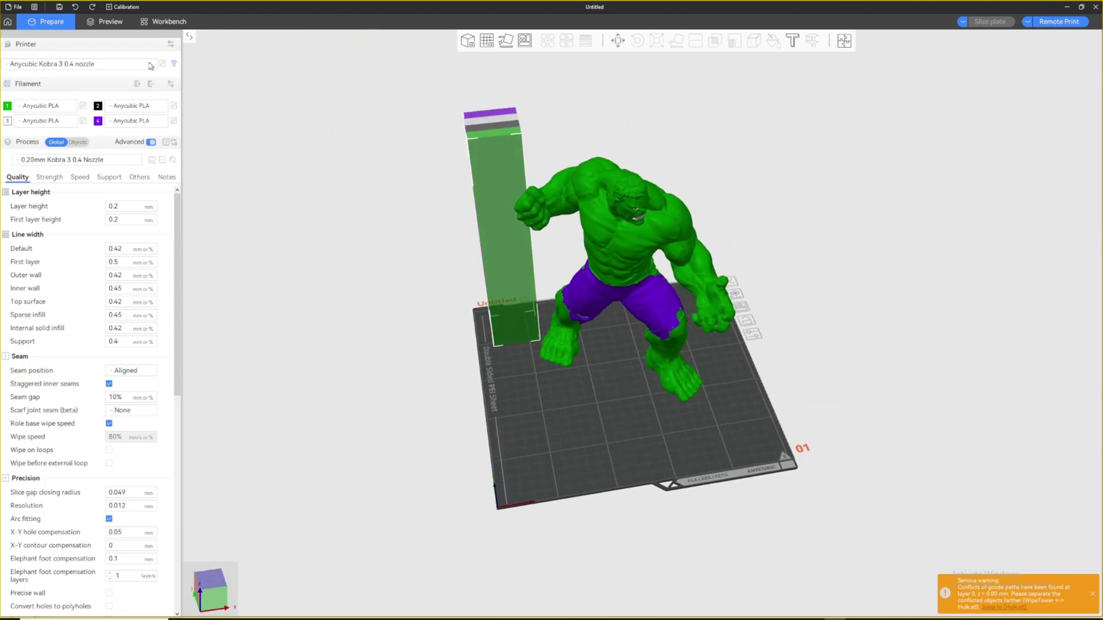
# Back in the sliced preview, inspect the Hulk's eye and mouth layers and open the colour scheme choices.
pyautogui.click(109, 23)
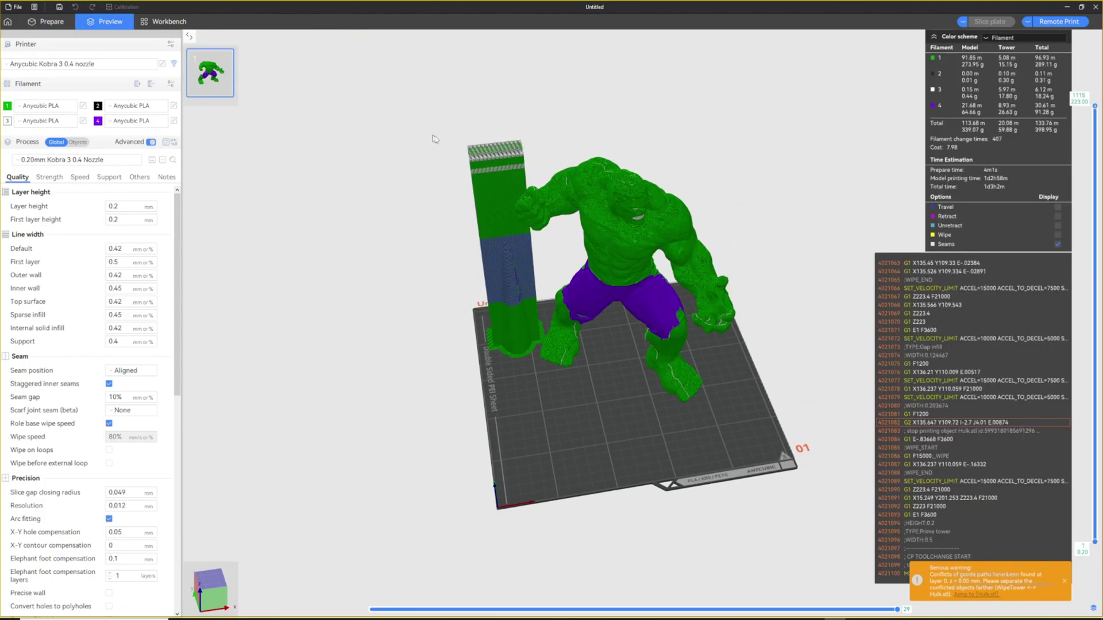
pyautogui.scroll(5, 758, 101)
pyautogui.moveTo(755, 101); pyautogui.dragTo(736, 119)
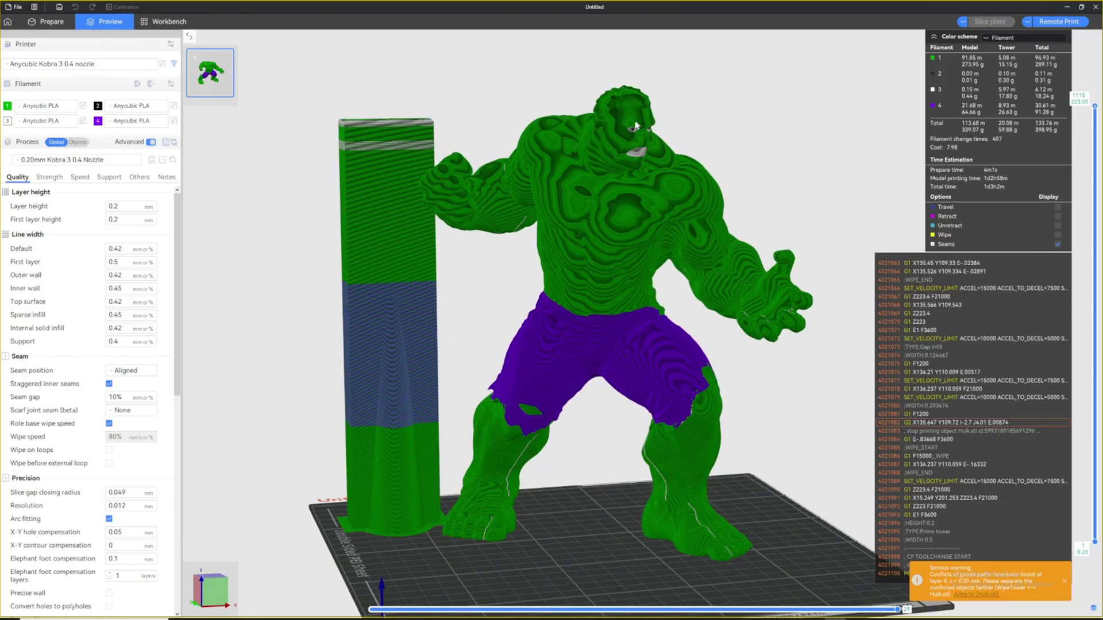
pyautogui.scroll(8, 636, 124)
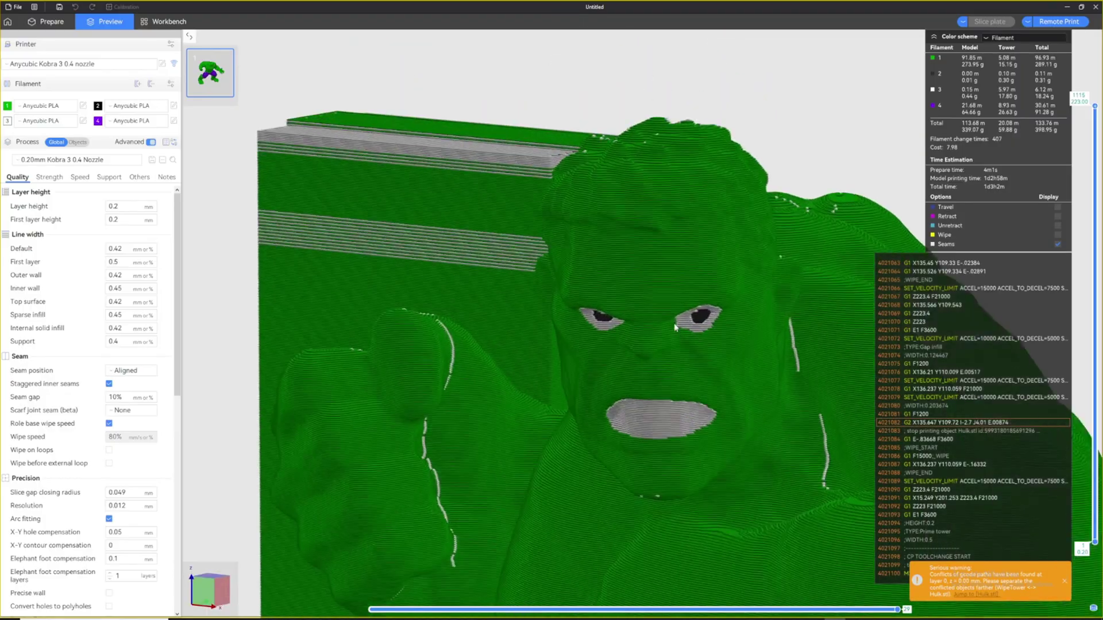
pyautogui.moveTo(675, 328); pyautogui.dragTo(650, 242)
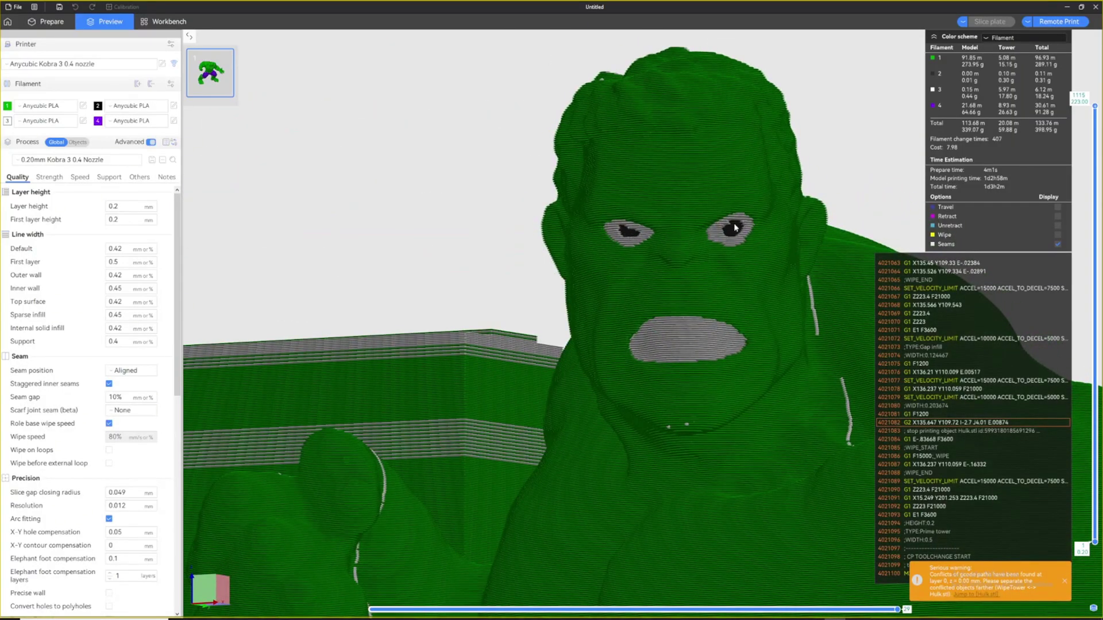
pyautogui.scroll(5, 638, 238)
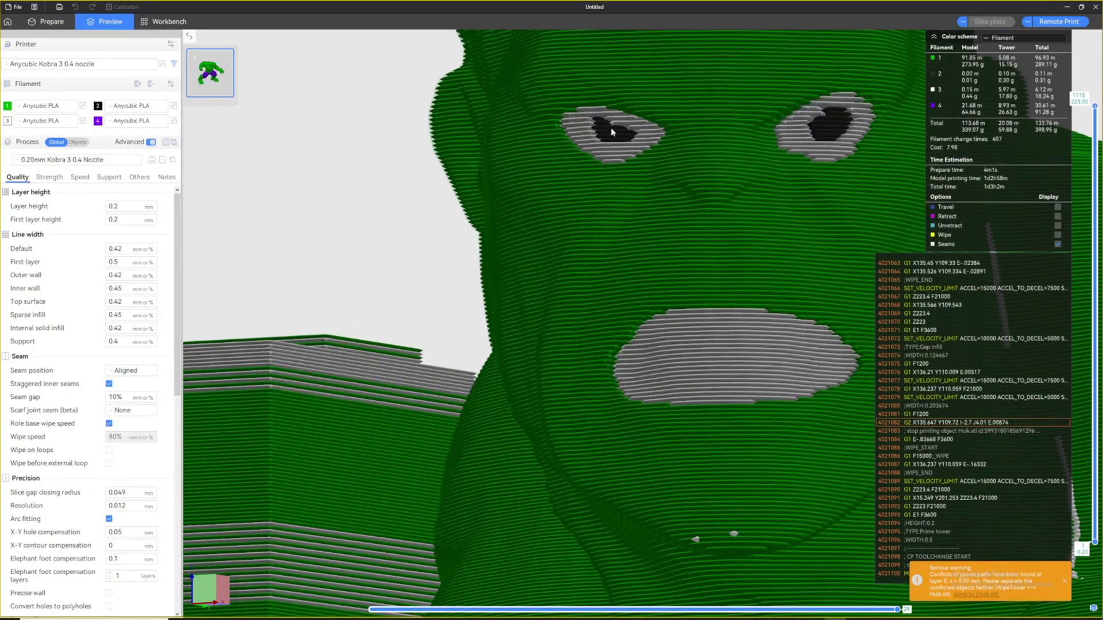
pyautogui.moveTo(618, 125); pyautogui.dragTo(617, 143)
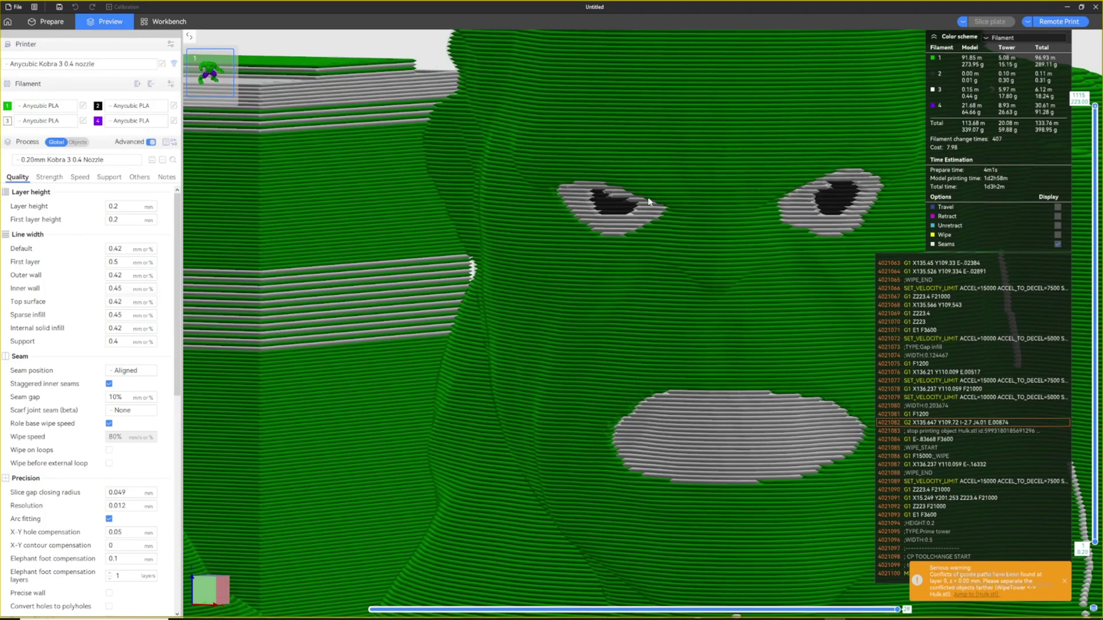
pyautogui.scroll(-10, 578, 177)
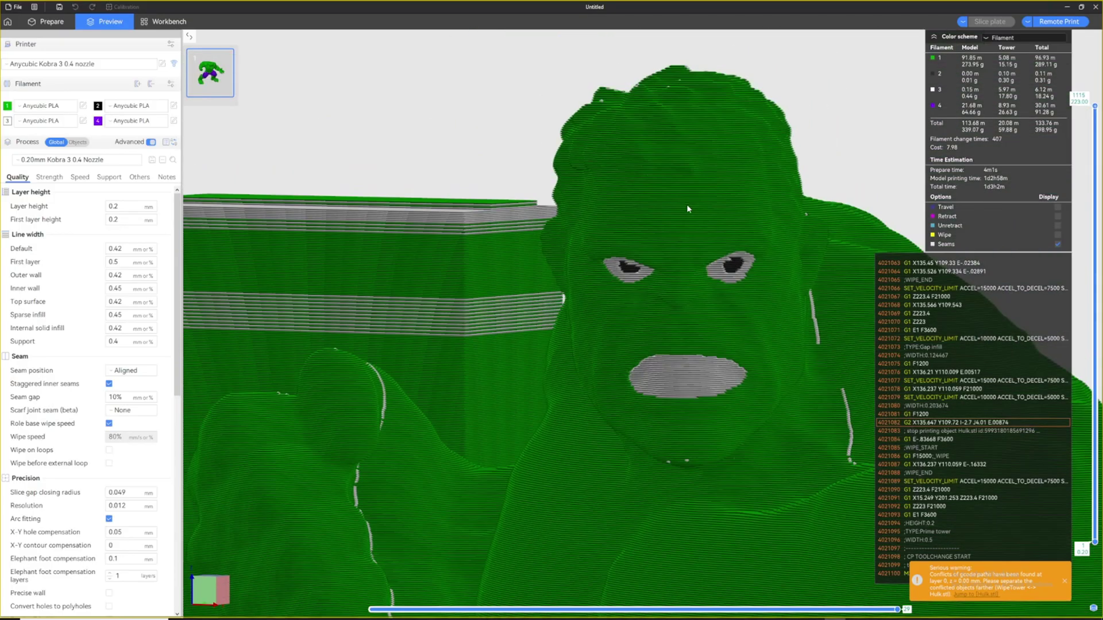
pyautogui.scroll(-6, 646, 291)
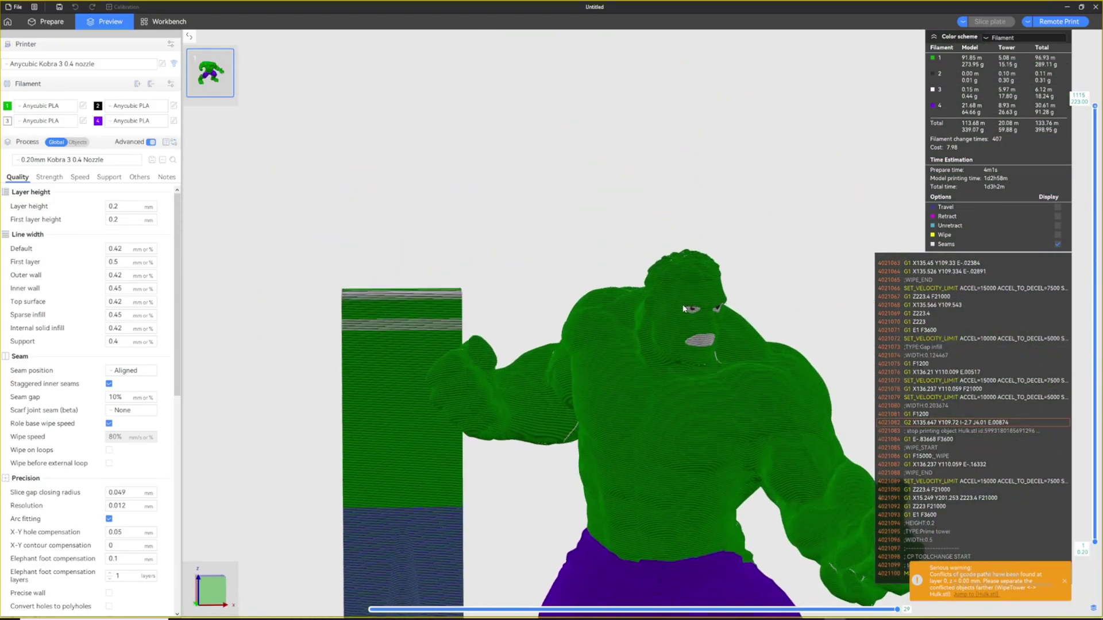
pyautogui.scroll(-3, 646, 318)
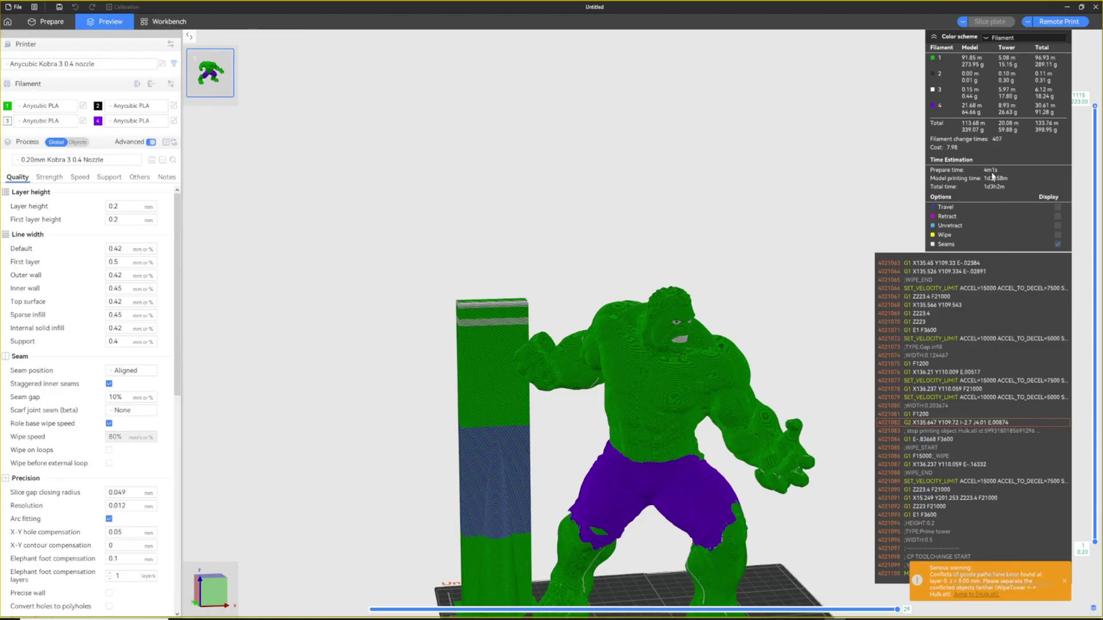
pyautogui.click(1013, 39)
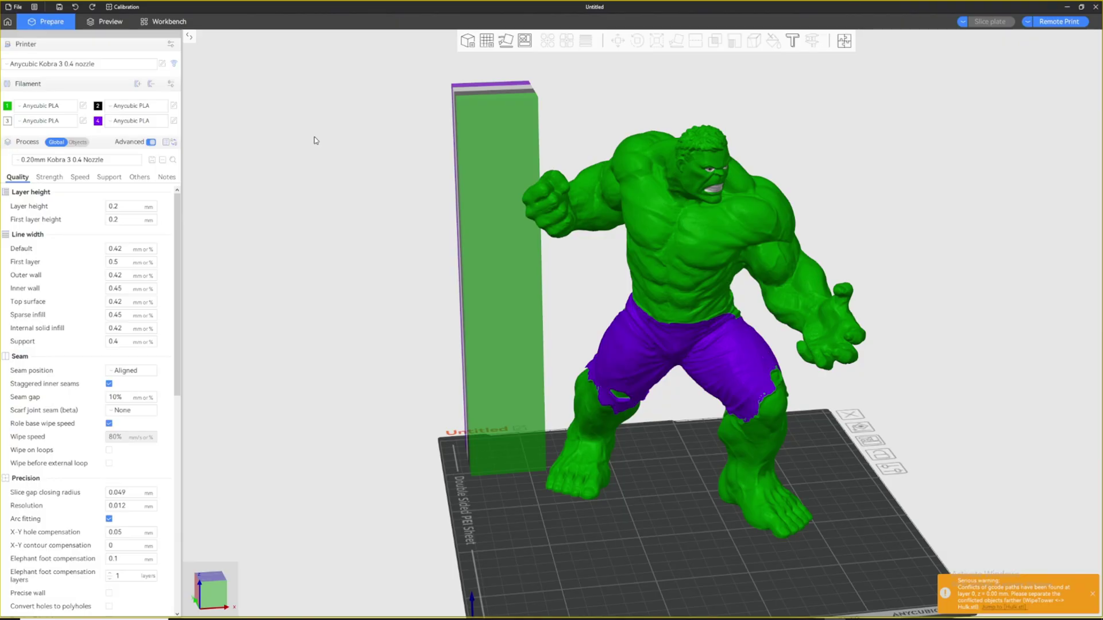
pyautogui.click(139, 177)
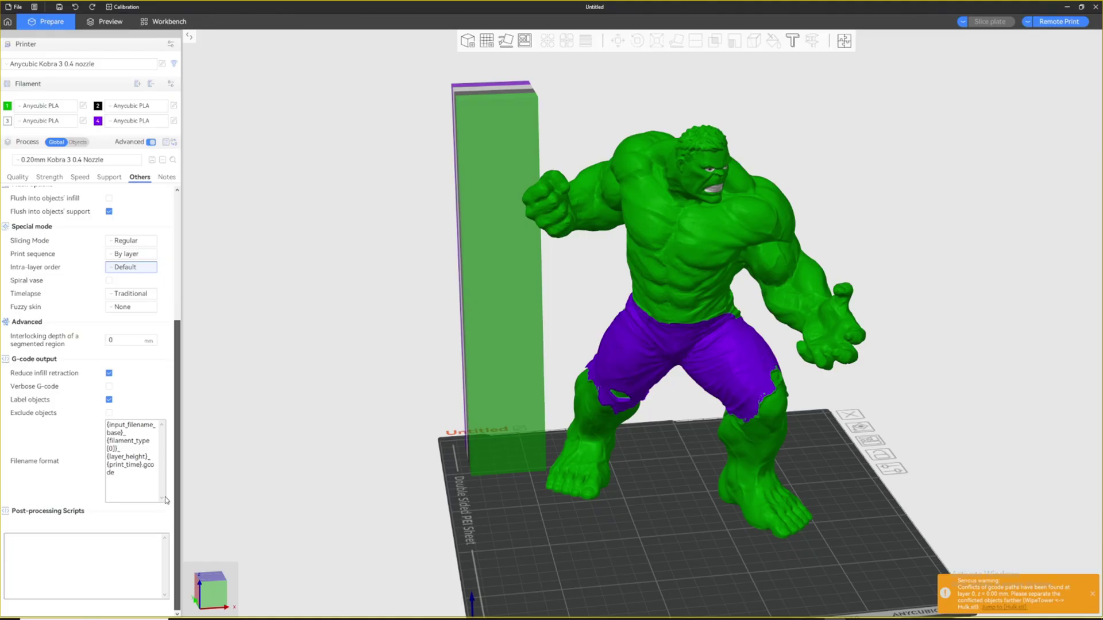
pyautogui.scroll(4, 168, 497)
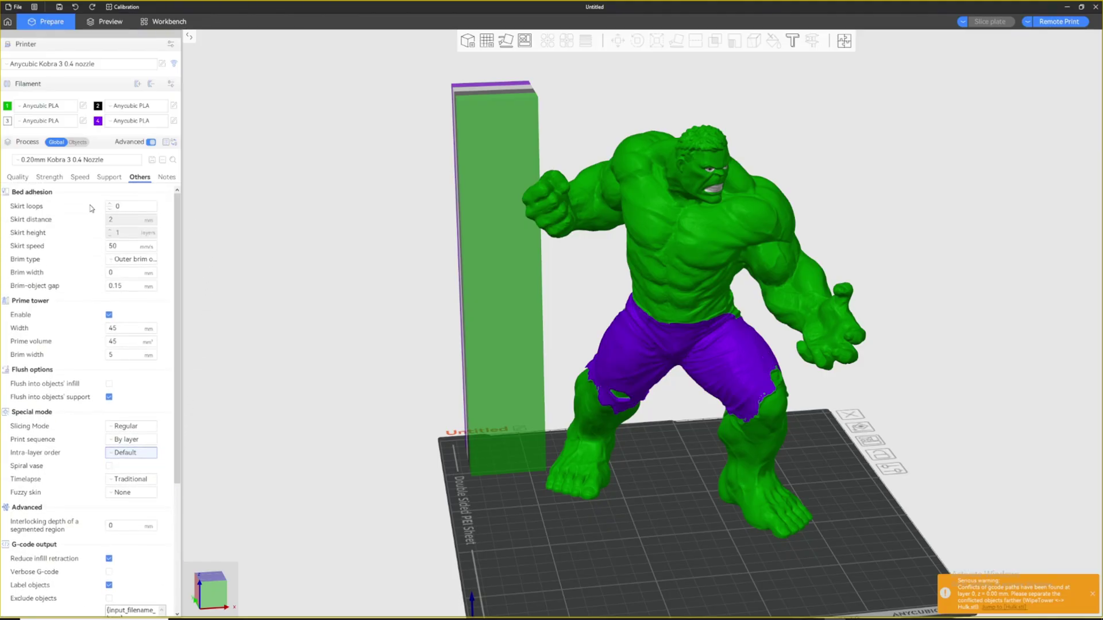
pyautogui.click(18, 177)
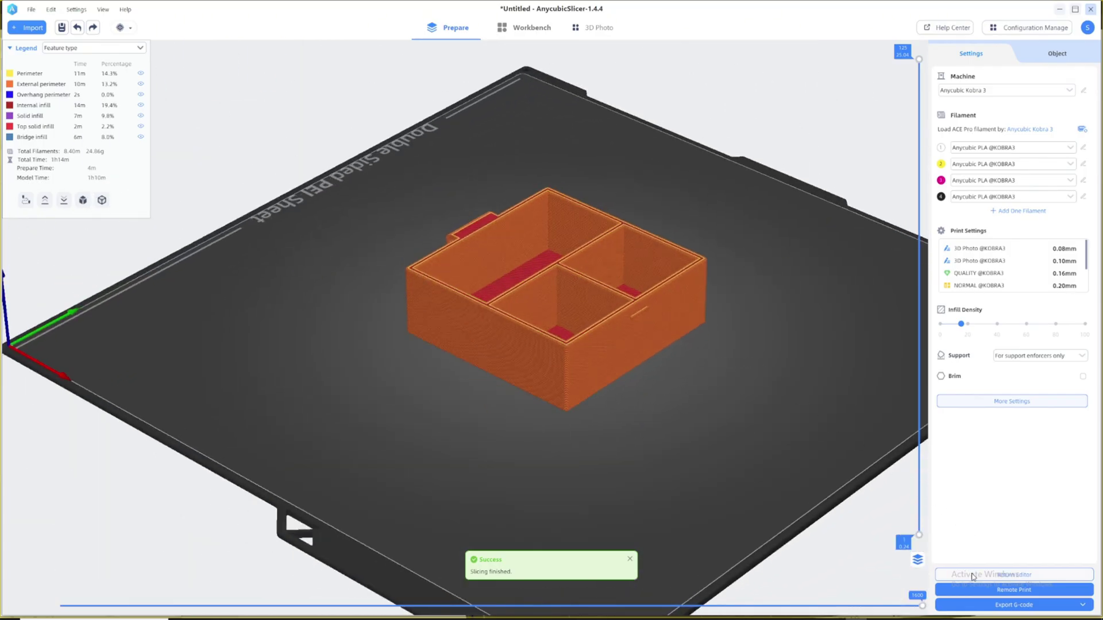
# Return to editing the box and open Color Painting with the Height Range tool.
pyautogui.click(972, 576)
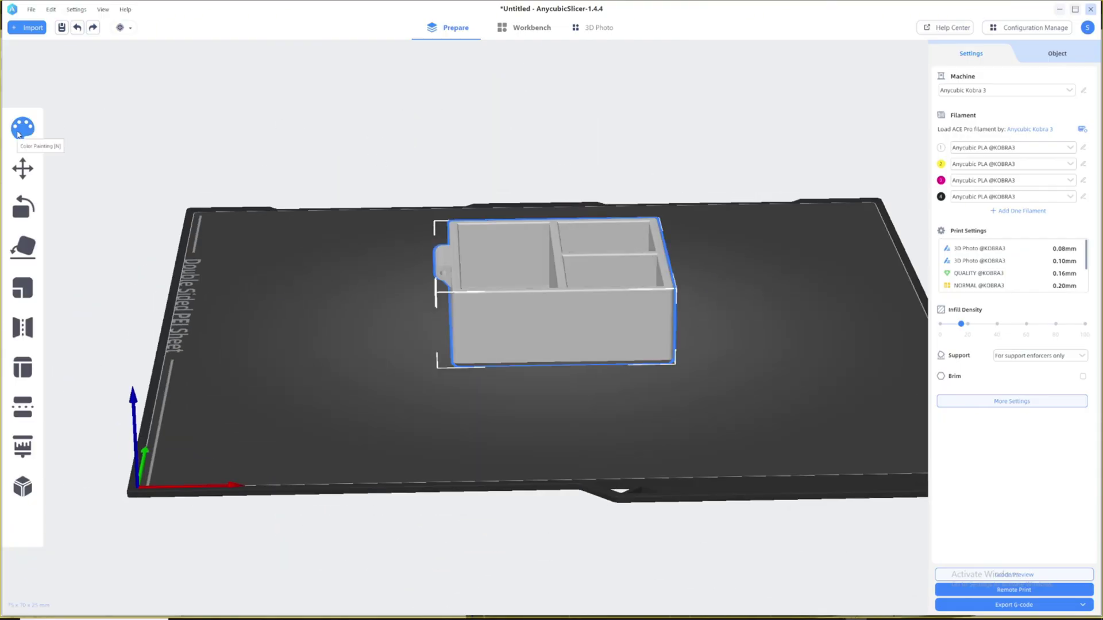
pyautogui.click(18, 133)
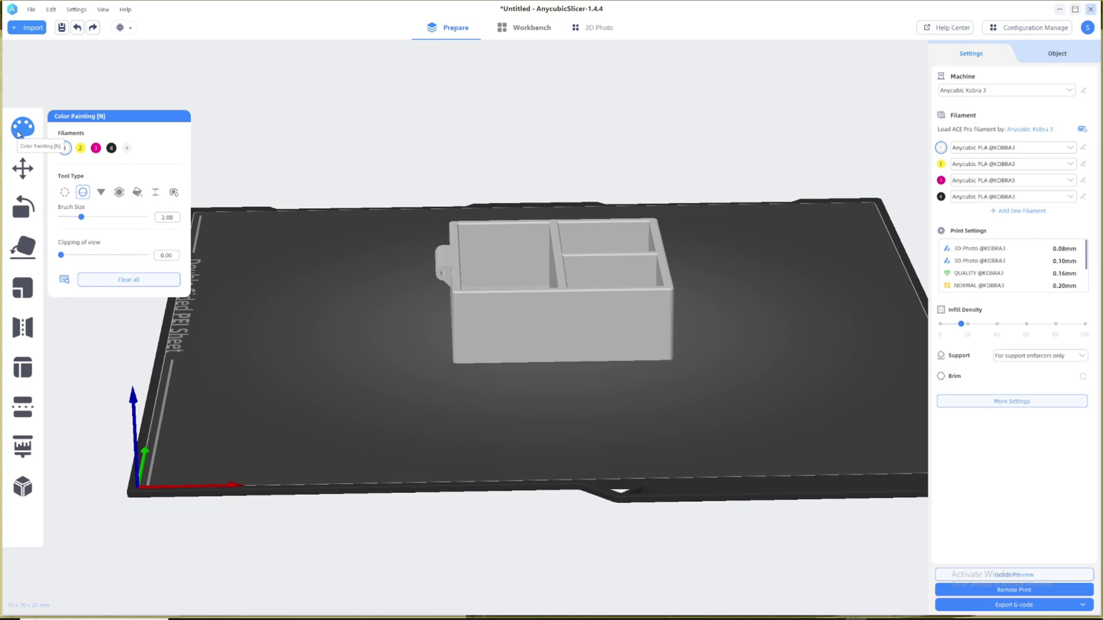
pyautogui.click(25, 130)
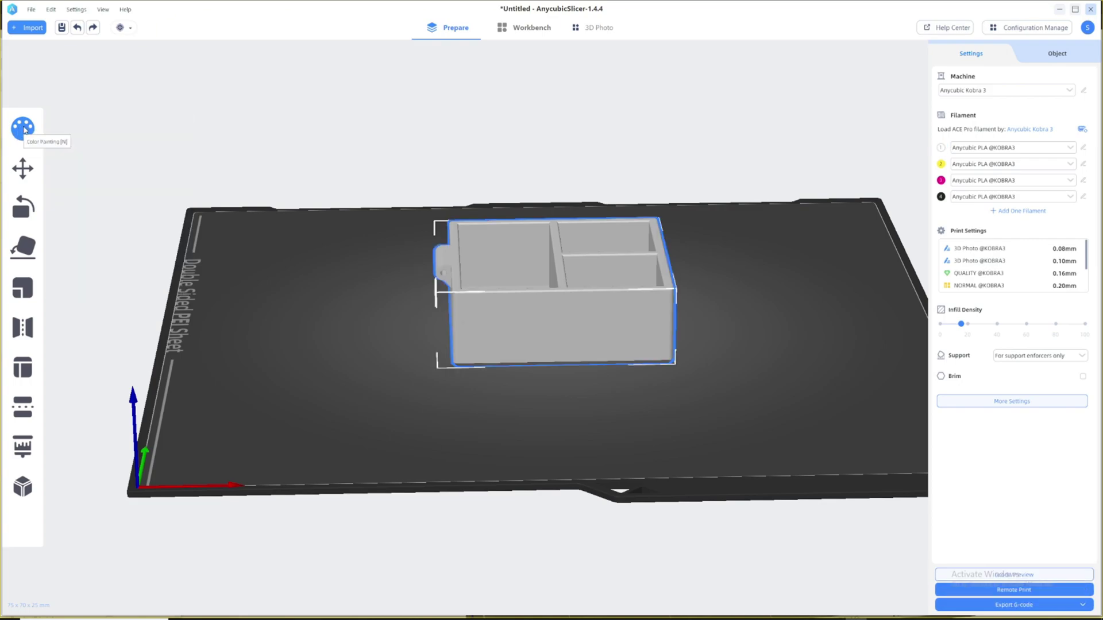
pyautogui.click(24, 128)
pyautogui.scroll(1, 227, 230)
pyautogui.scroll(1, 226, 230)
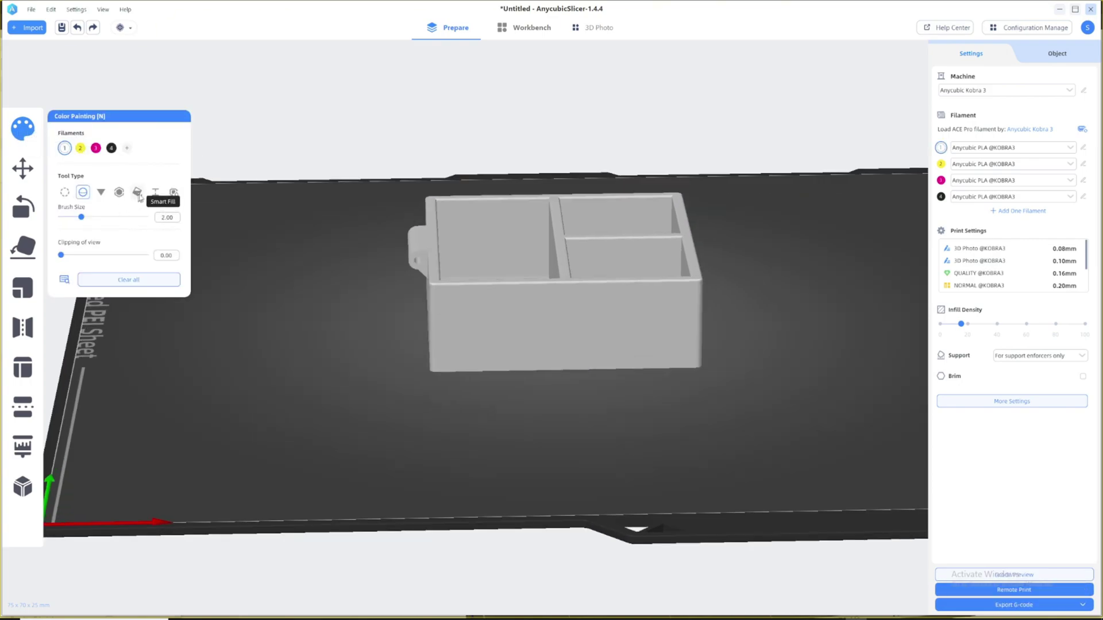
pyautogui.click(137, 192)
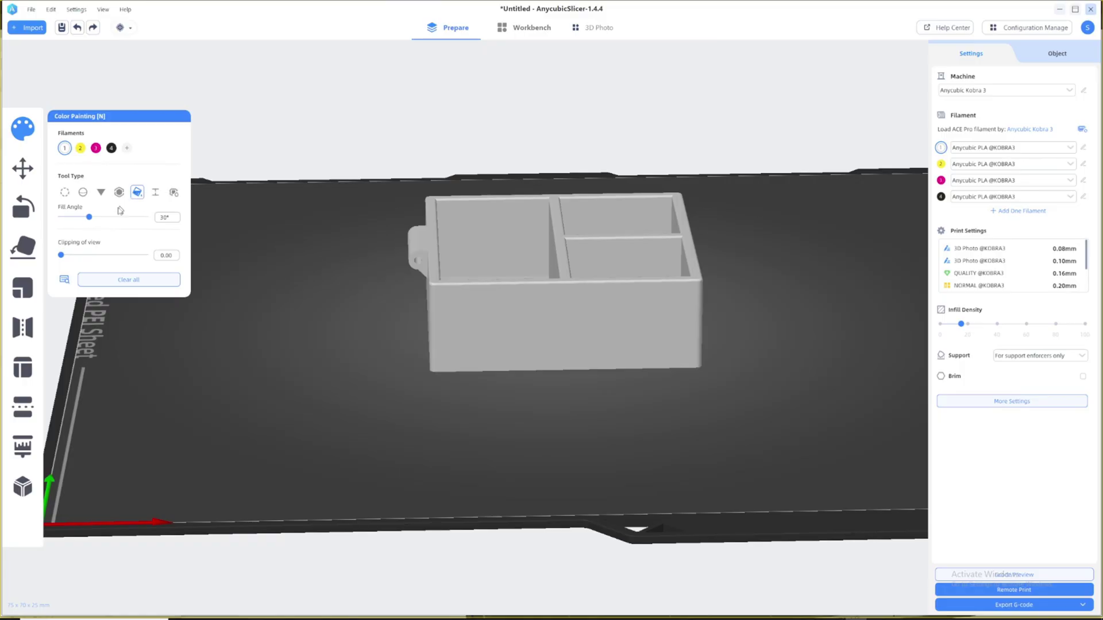
pyautogui.click(155, 192)
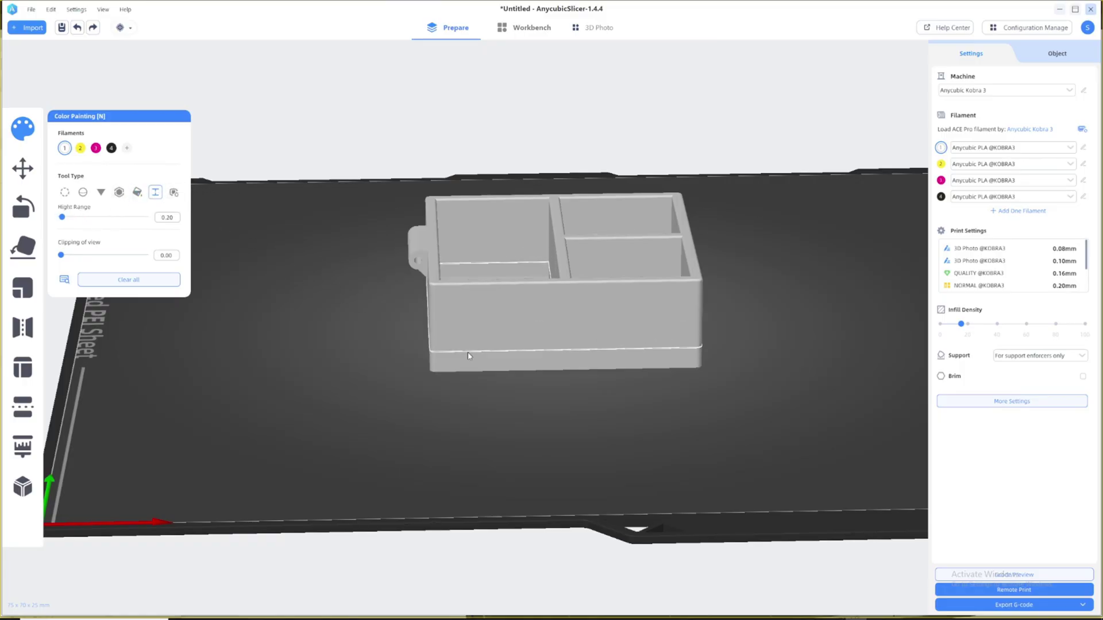
# Paint the box's bottom band yellow with filament 2, pick magenta filament 3, and slice.
pyautogui.click(81, 148)
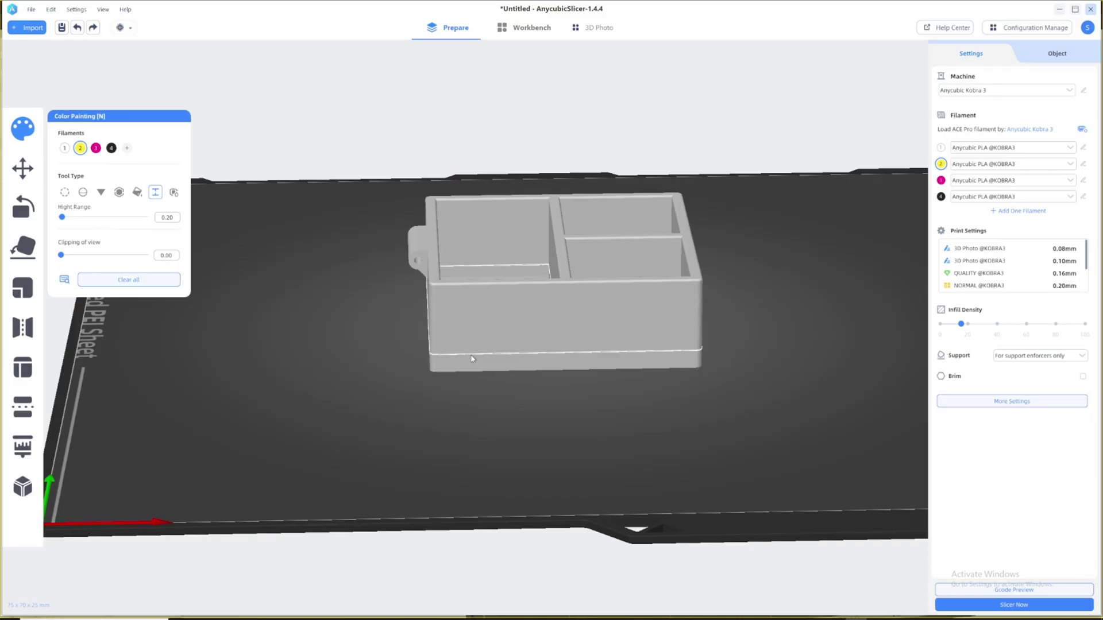
pyautogui.moveTo(451, 350); pyautogui.dragTo(443, 373)
pyautogui.scroll(10, 411, 415)
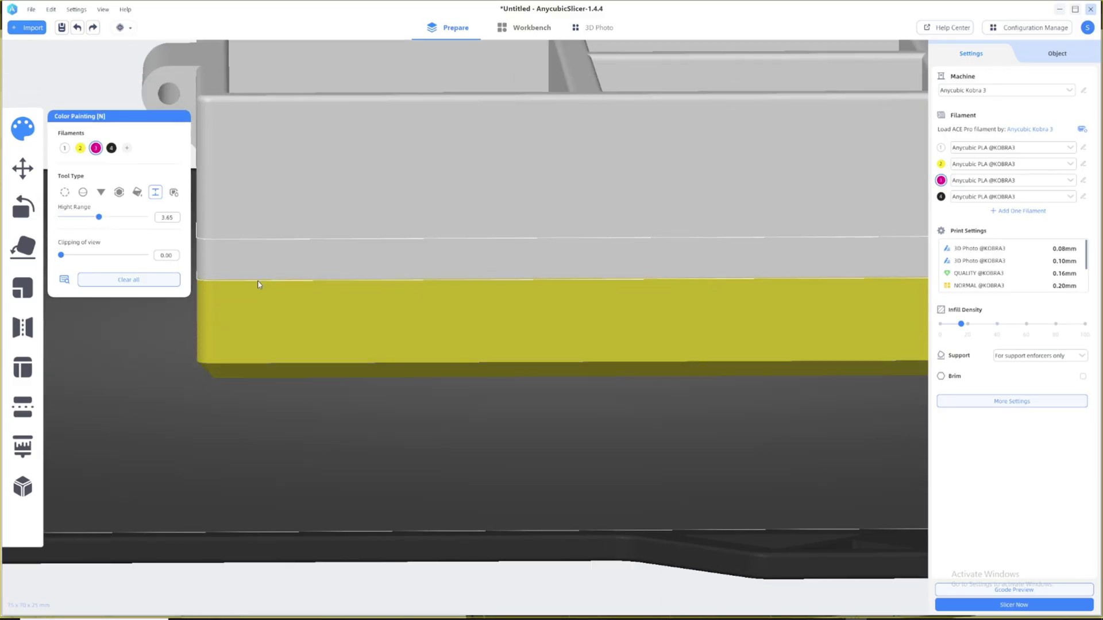
pyautogui.click(259, 281)
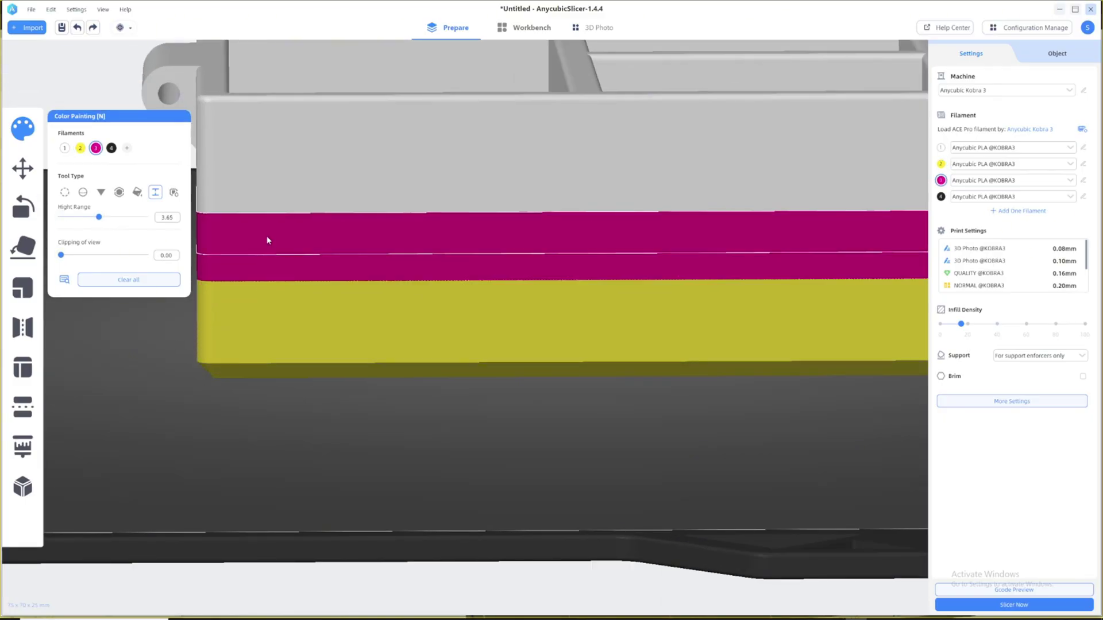
pyautogui.scroll(-5, 424, 276)
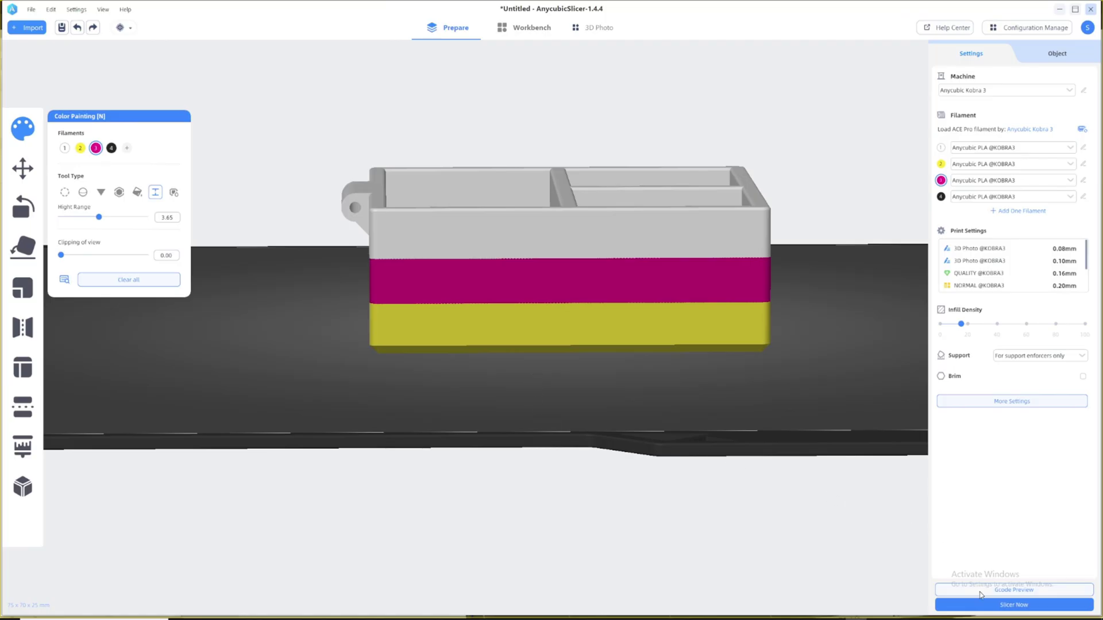
pyautogui.click(982, 604)
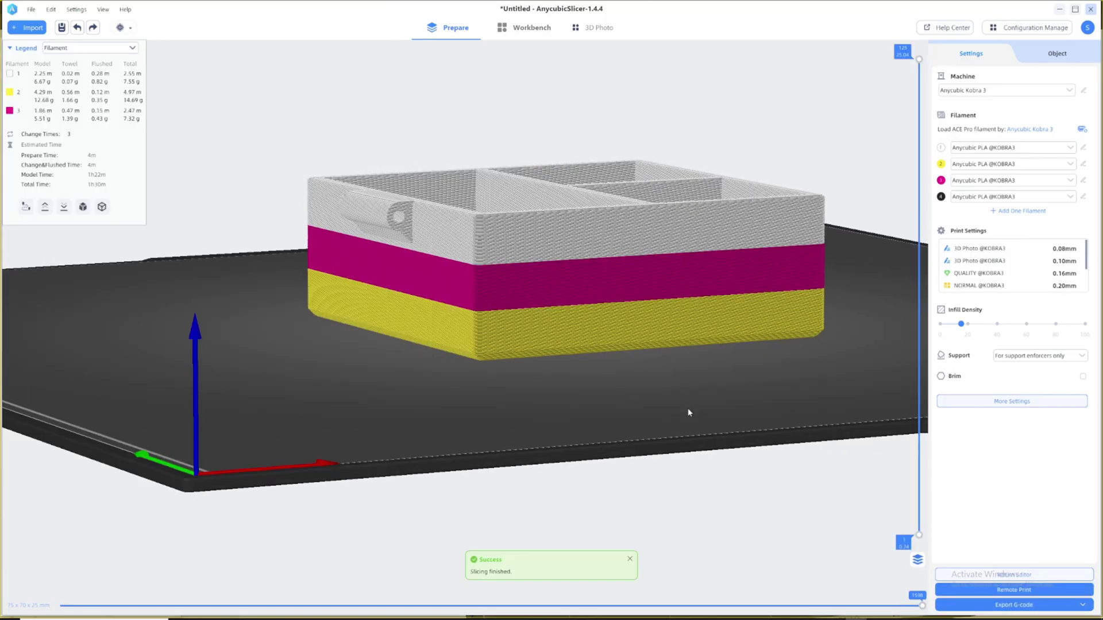
# Orbit the sliced plate, then leave the preview to resume editing.
pyautogui.scroll(-5, 689, 412)
pyautogui.moveTo(798, 384); pyautogui.dragTo(851, 488)
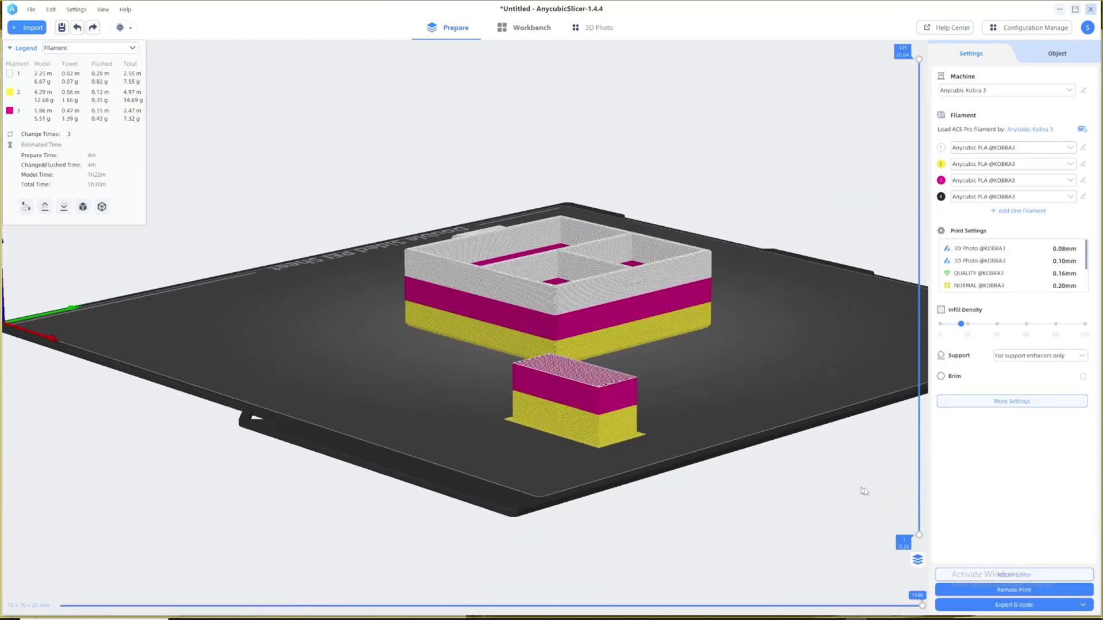
pyautogui.click(1016, 574)
# In the Multiple filament settings, set the wipe tower filament to 1 Anycubic PLA.
pyautogui.click(1012, 401)
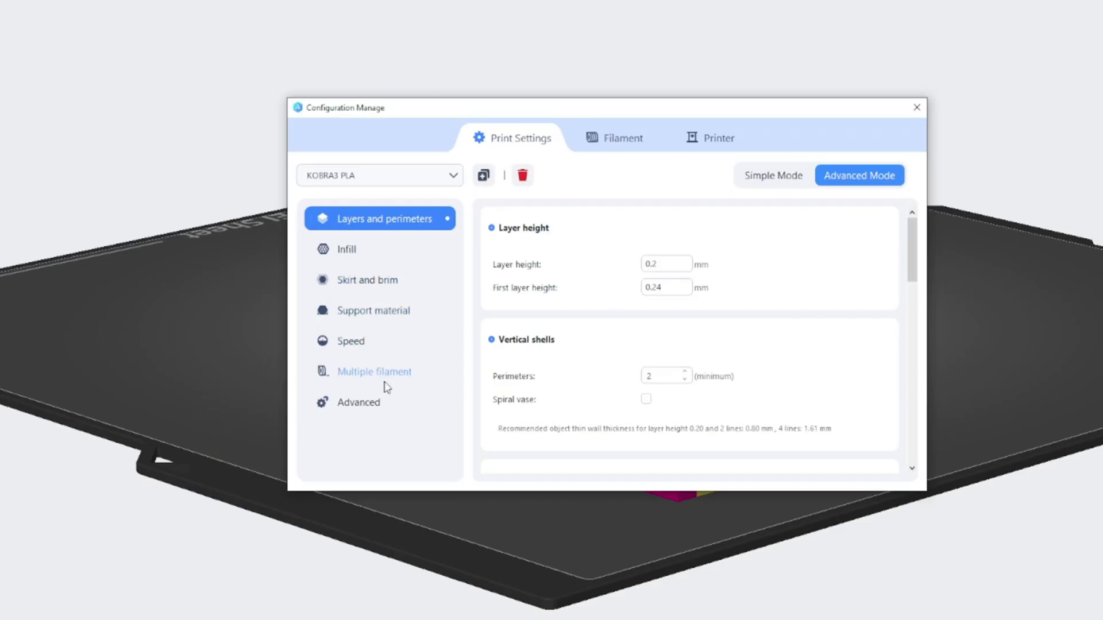
pyautogui.click(395, 378)
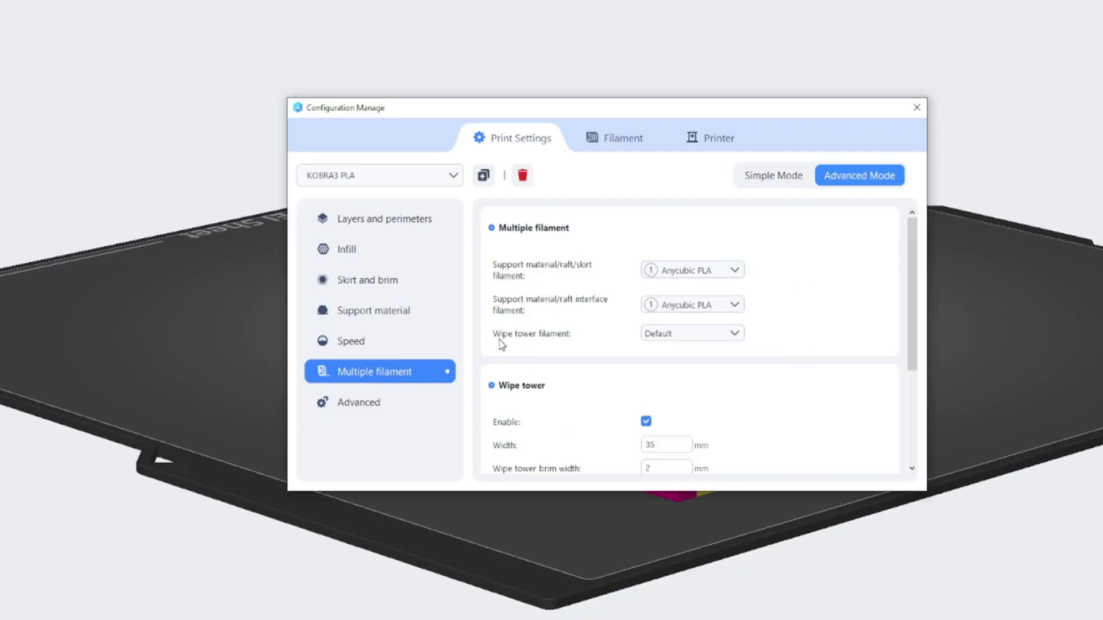
pyautogui.click(671, 336)
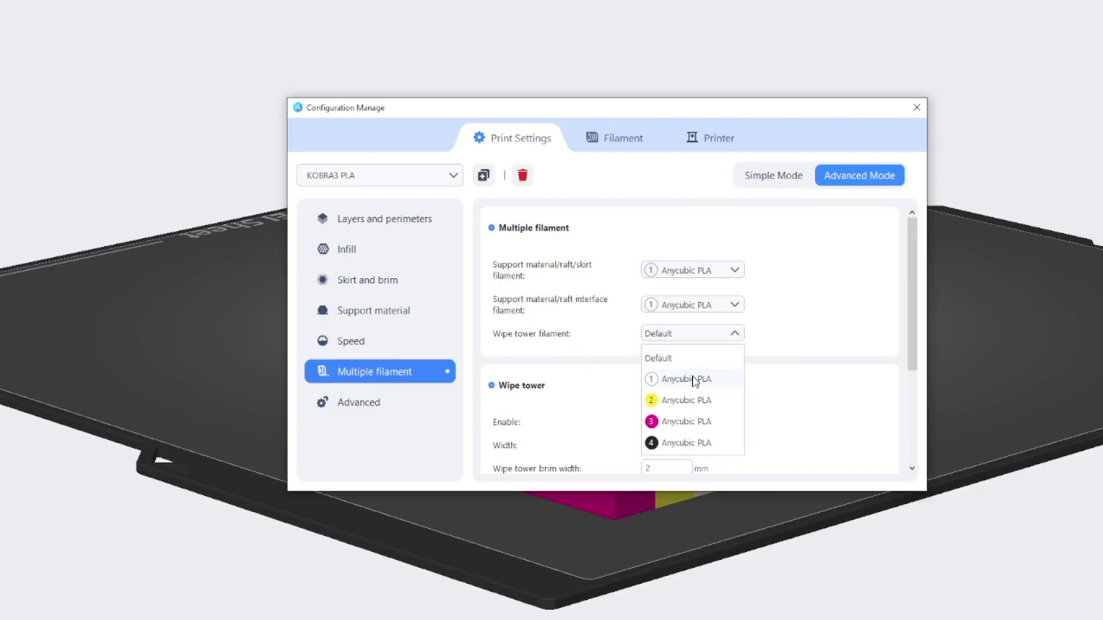
pyautogui.click(696, 380)
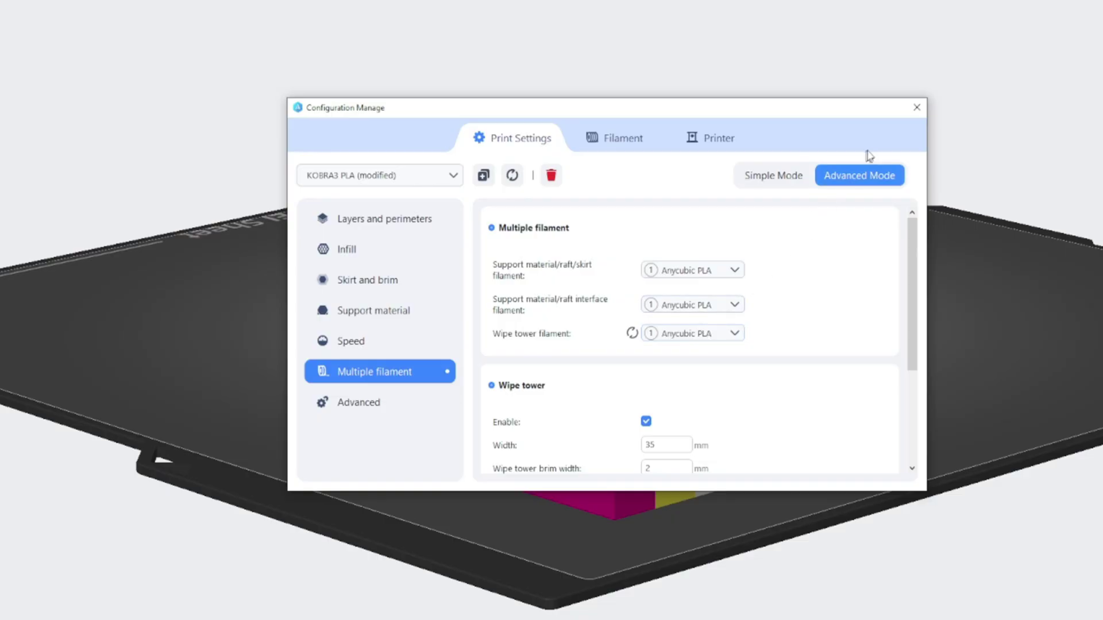
pyautogui.click(725, 336)
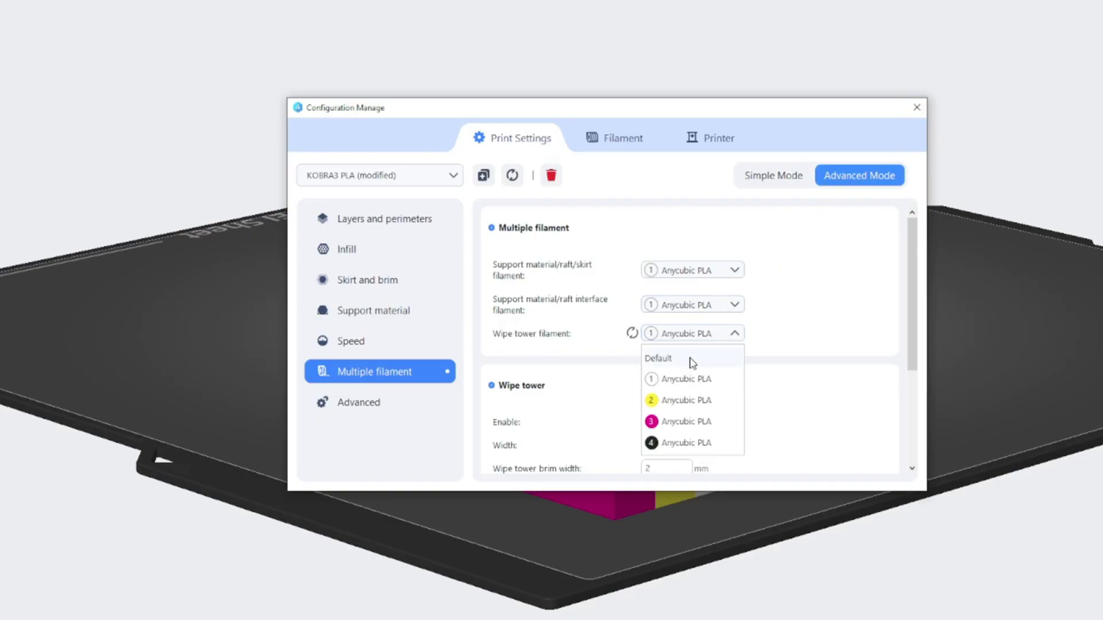
pyautogui.click(797, 324)
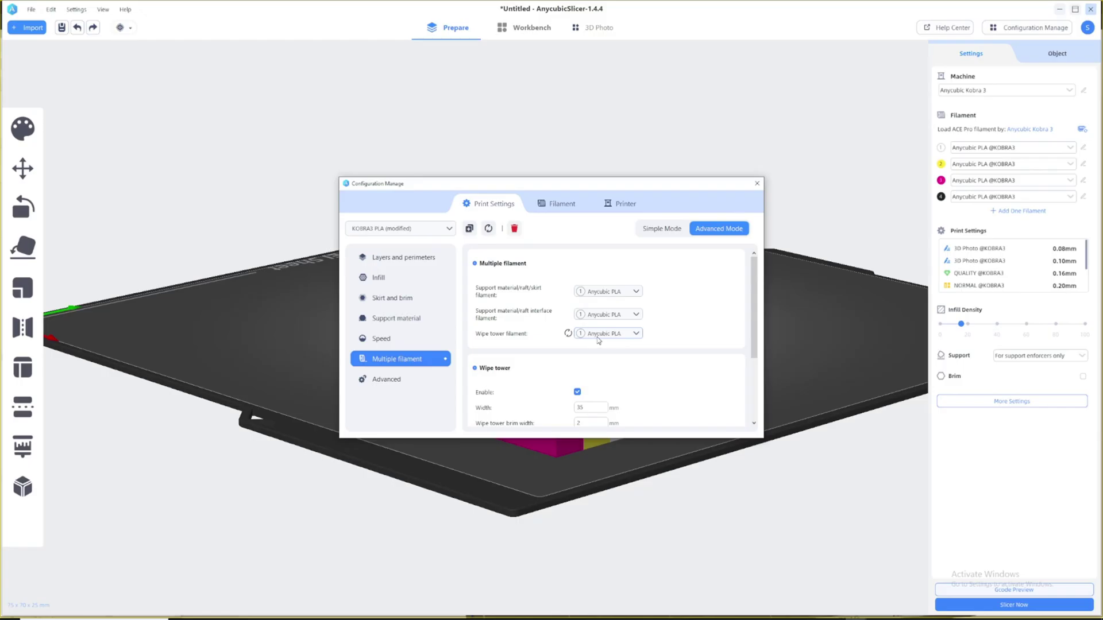
# Close Configuration Manage, reslice, and orbit the preview to inspect the stepped wipe tower and box.
pyautogui.click(757, 183)
pyautogui.click(991, 604)
pyautogui.moveTo(731, 430); pyautogui.dragTo(750, 425)
pyautogui.scroll(2, 718, 357)
pyautogui.moveTo(660, 358); pyautogui.dragTo(689, 363)
pyautogui.moveTo(690, 366); pyautogui.dragTo(421, 362, button='right')
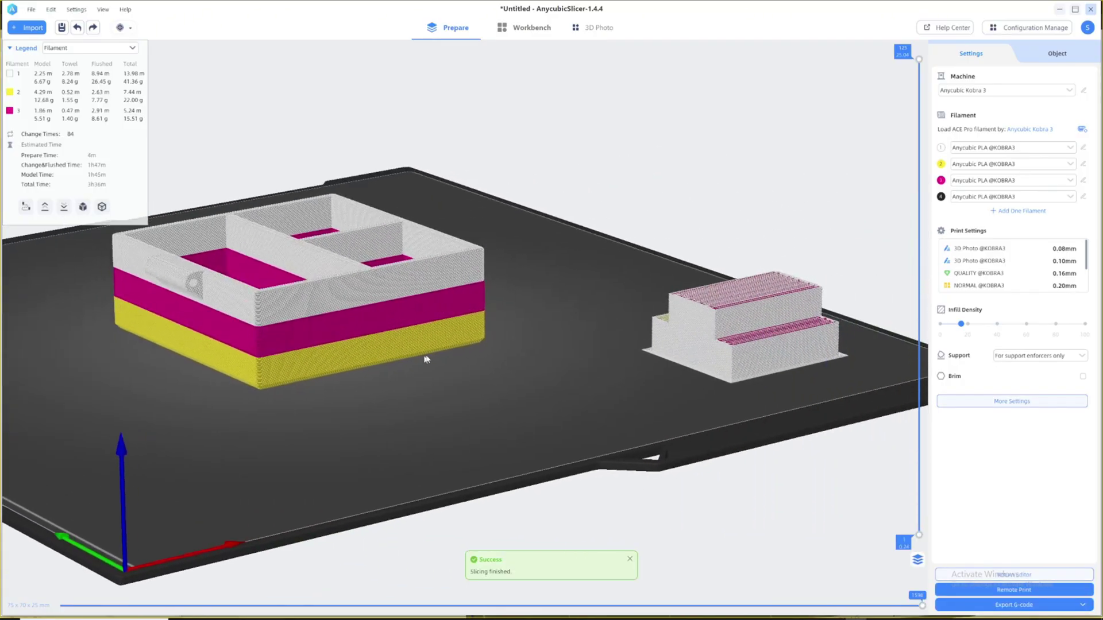
pyautogui.moveTo(692, 329); pyautogui.dragTo(577, 330, button='right')
pyautogui.scroll(5, 574, 356)
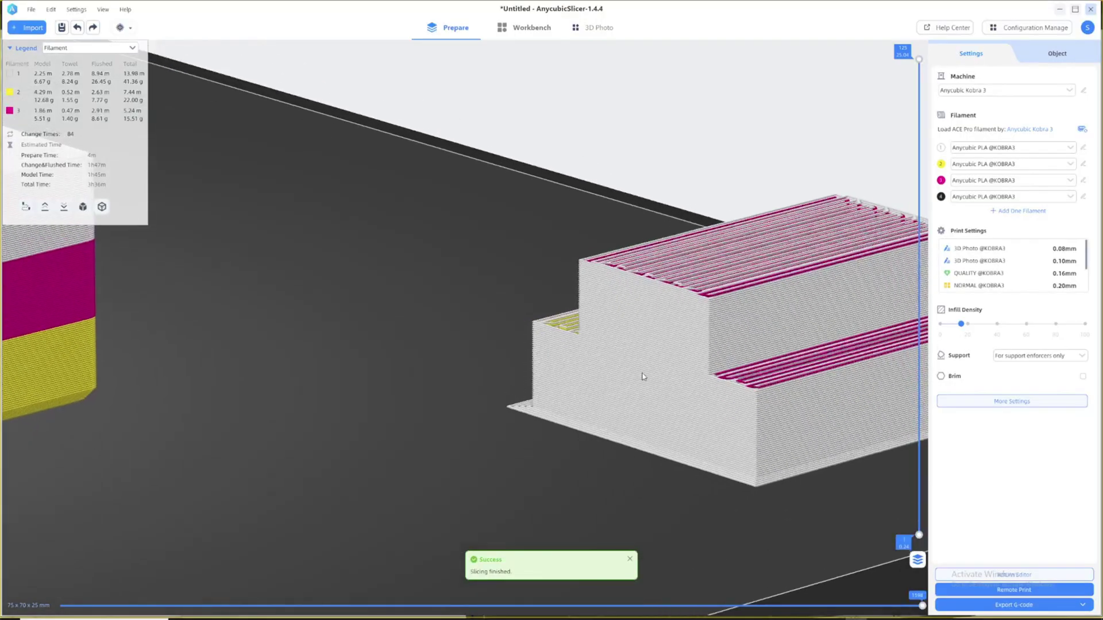
pyautogui.scroll(-5, 743, 402)
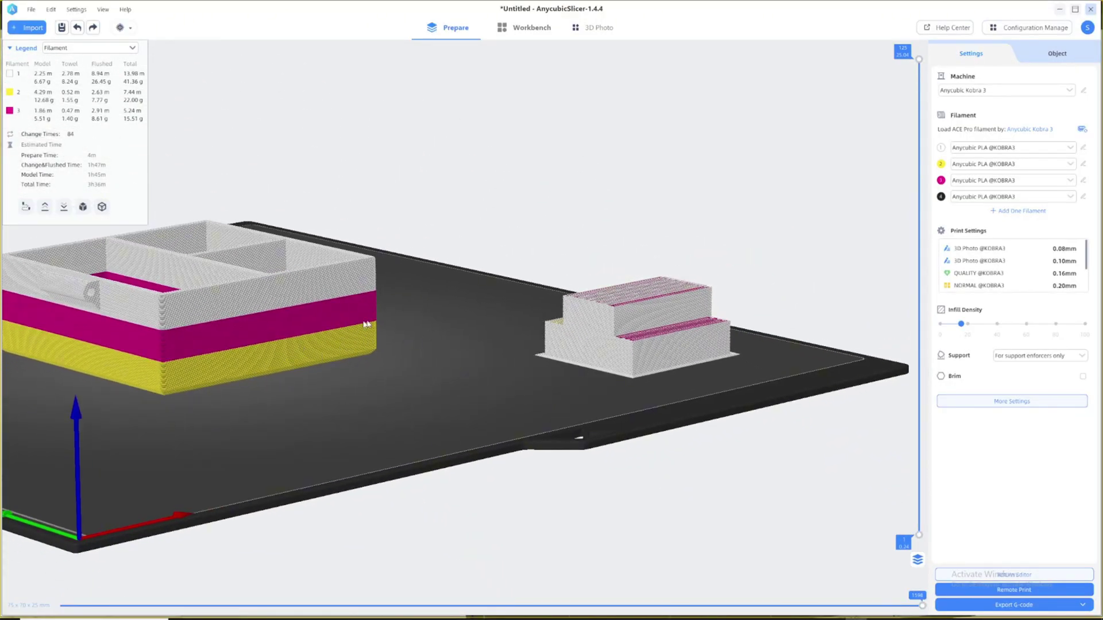
pyautogui.moveTo(411, 308); pyautogui.dragTo(760, 308, button='right')
pyautogui.moveTo(778, 253); pyautogui.dragTo(717, 245)
# Scrub the first layer's toolpaths from top view, show all layers up to 125, and reopen More Settings.
pyautogui.press('0')
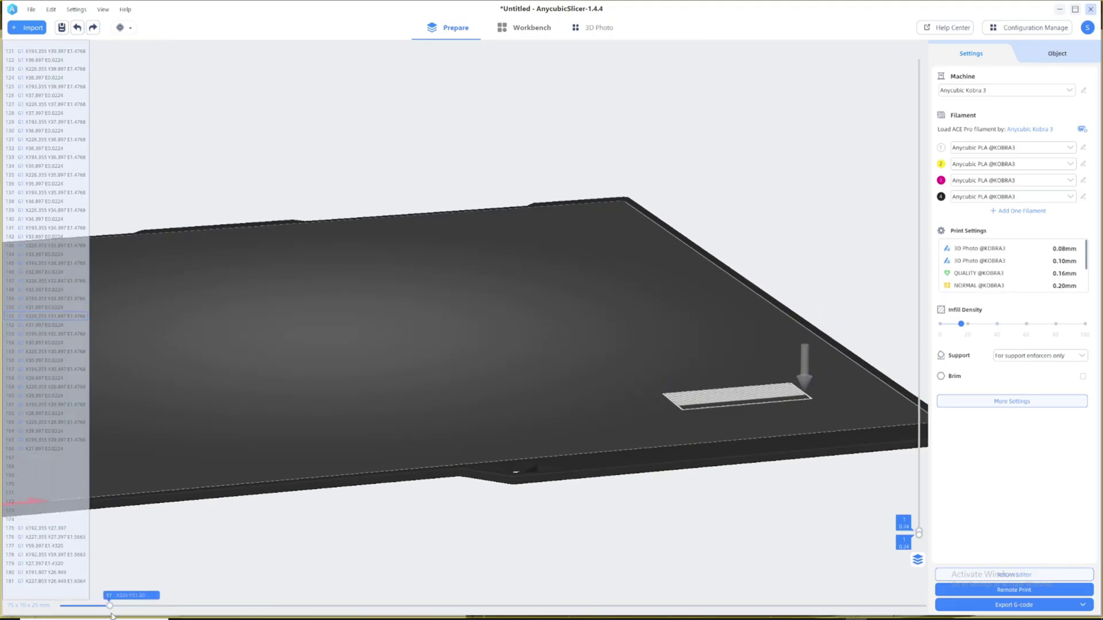
pyautogui.moveTo(112, 616); pyautogui.dragTo(920, 534)
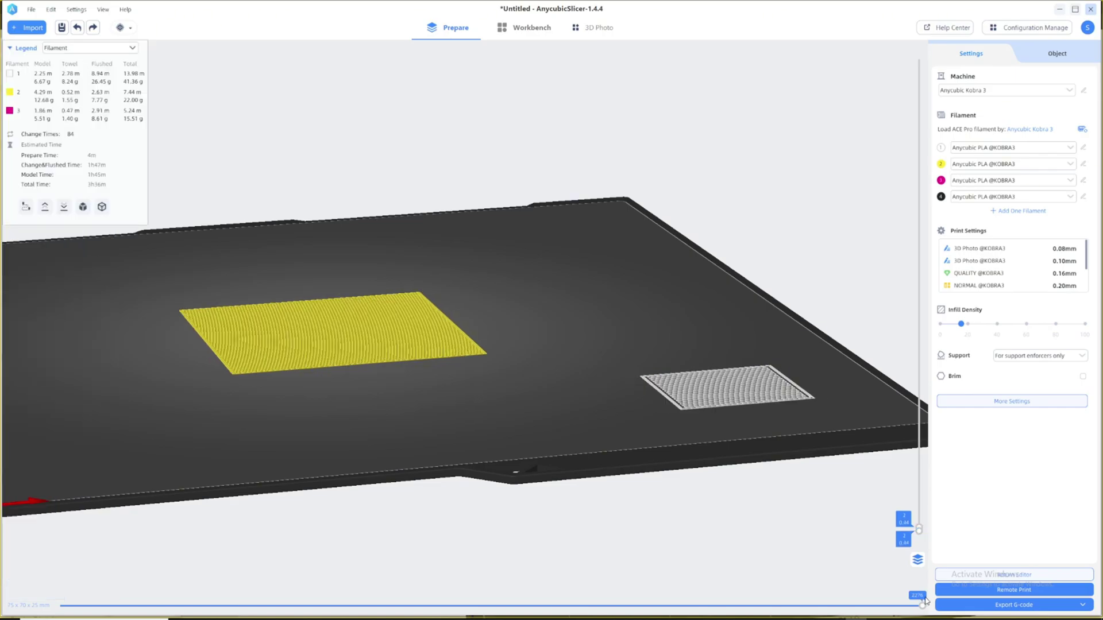
pyautogui.moveTo(922, 605); pyautogui.dragTo(917, 605)
pyautogui.moveTo(452, 606); pyautogui.dragTo(943, 574)
pyautogui.moveTo(728, 402); pyautogui.dragTo(618, 386)
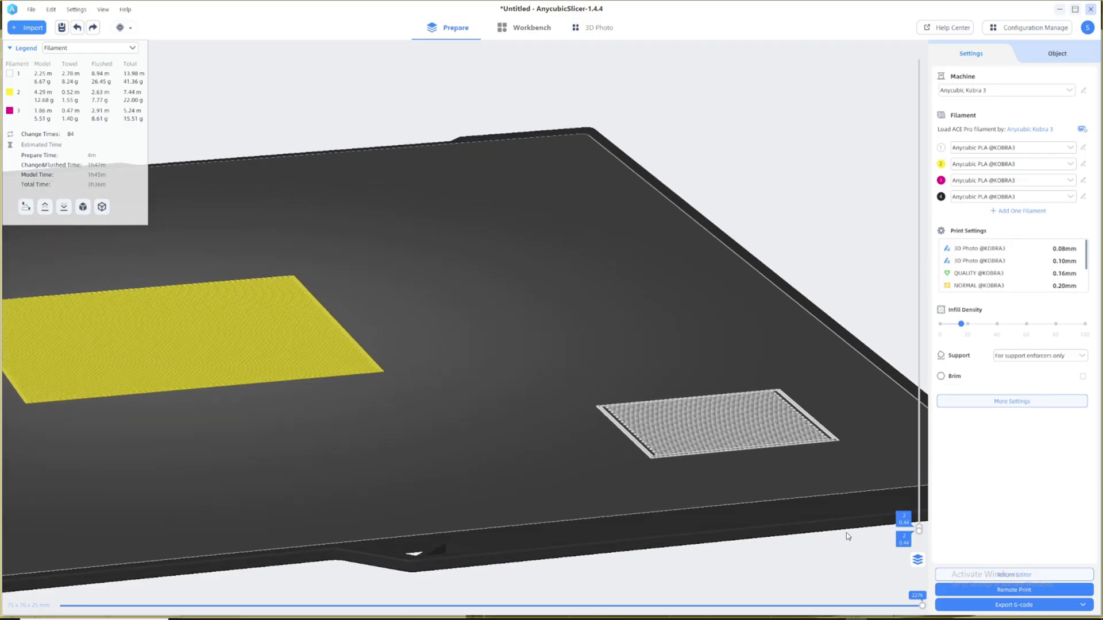
pyautogui.moveTo(903, 519); pyautogui.dragTo(912, 16)
pyautogui.moveTo(713, 505); pyautogui.dragTo(576, 386)
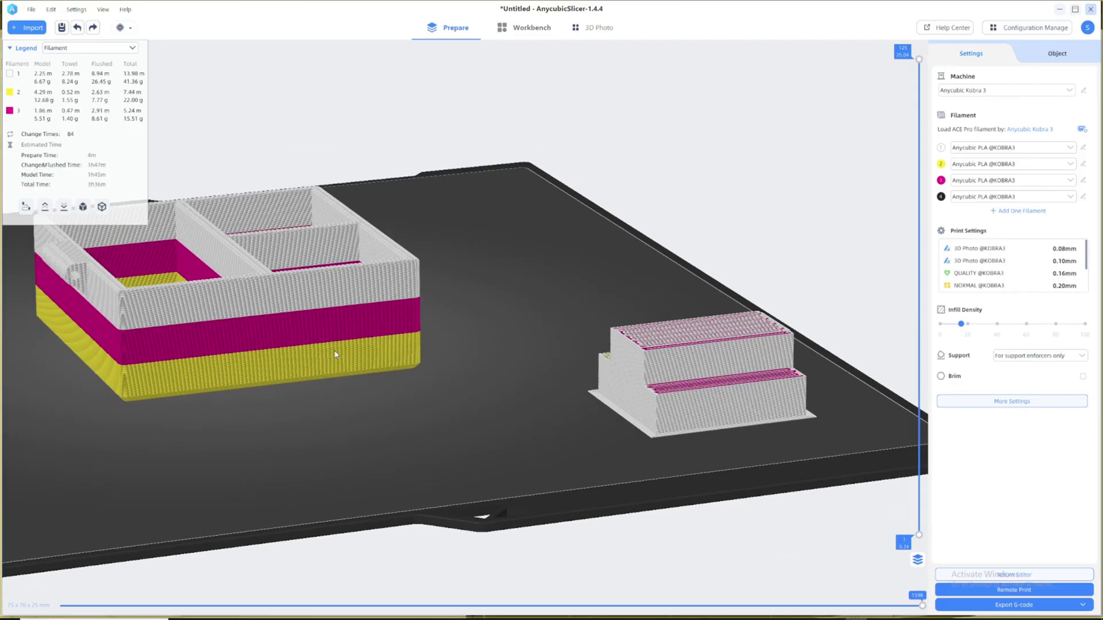
pyautogui.moveTo(573, 392); pyautogui.dragTo(588, 391)
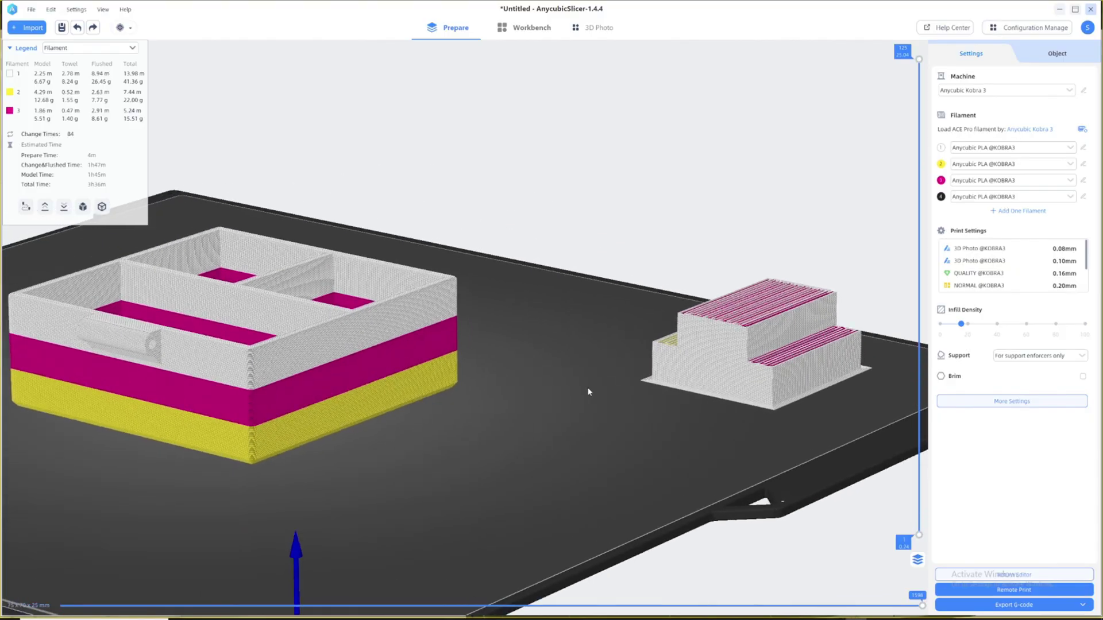
pyautogui.click(1011, 401)
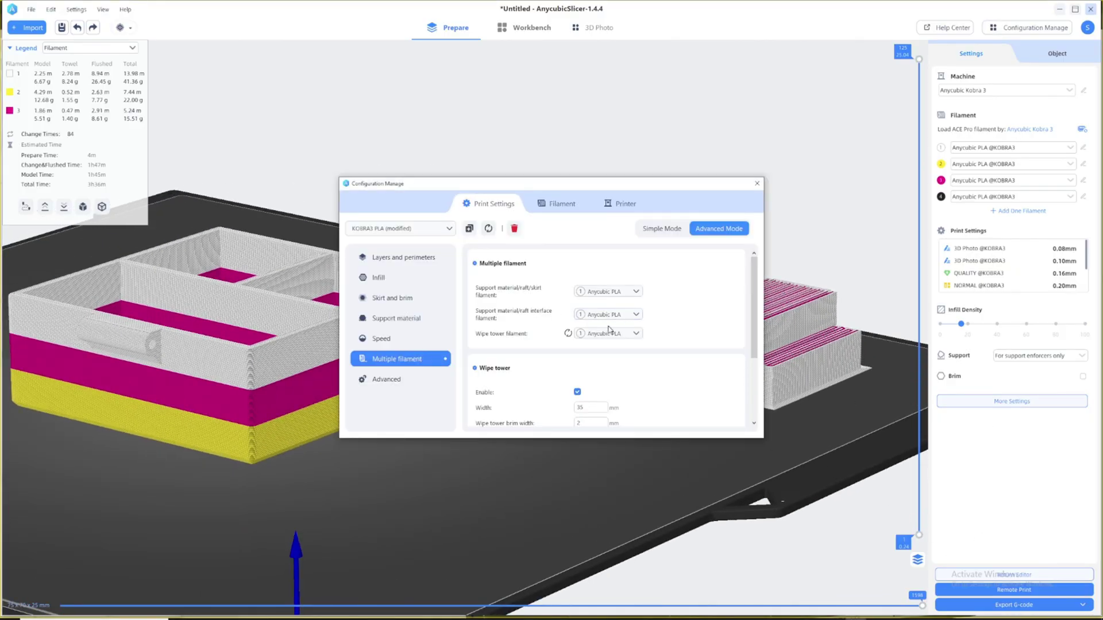
# Set the wipe tower, support/raft/skirt and raft interface filaments back to Default.
pyautogui.click(583, 335)
pyautogui.click(593, 355)
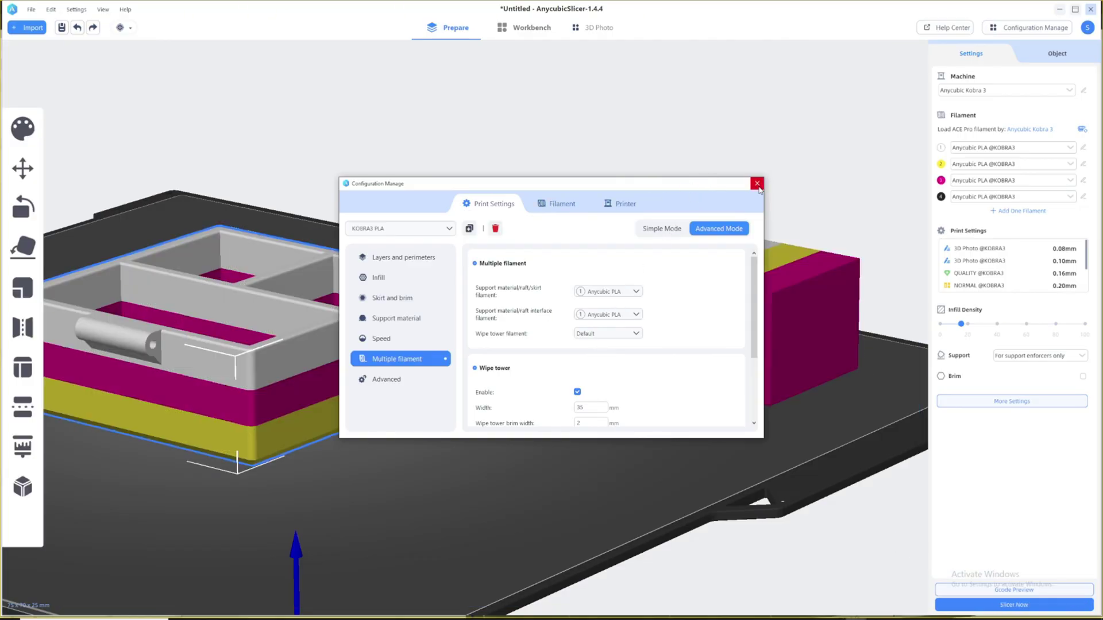
pyautogui.click(607, 291)
pyautogui.click(591, 302)
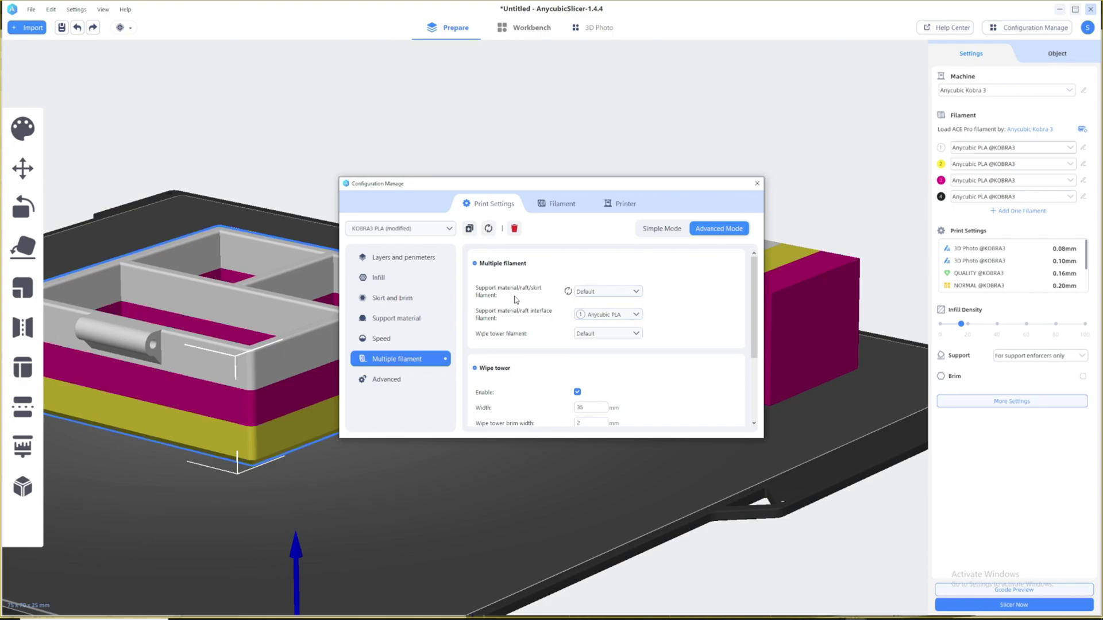
pyautogui.click(603, 315)
pyautogui.click(597, 331)
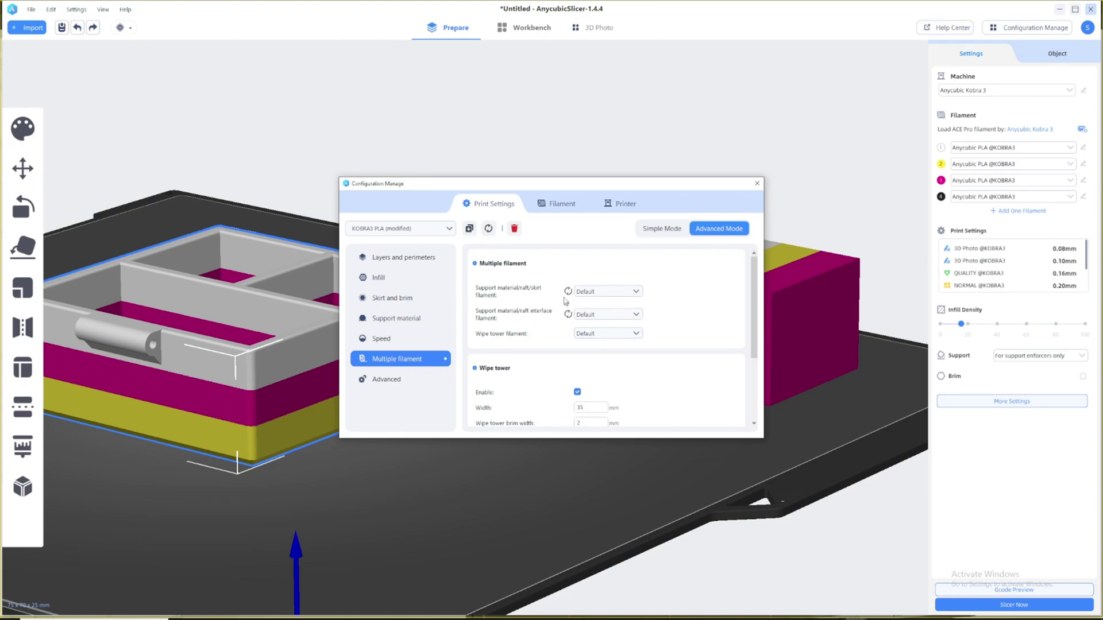
# Close the settings manager, reslice the plate, and orbit the new preview.
pyautogui.click(750, 184)
pyautogui.click(987, 600)
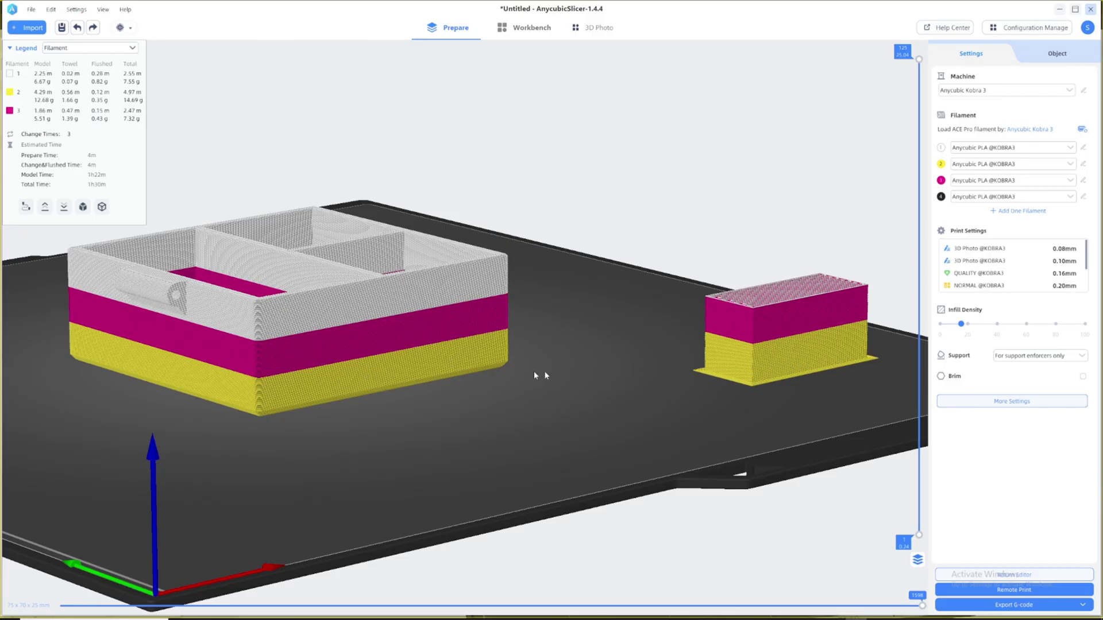
pyautogui.moveTo(460, 377)
pyautogui.mouseDown()
pyautogui.moveTo(479, 379)
pyautogui.moveTo(470, 392)
pyautogui.mouseUp()
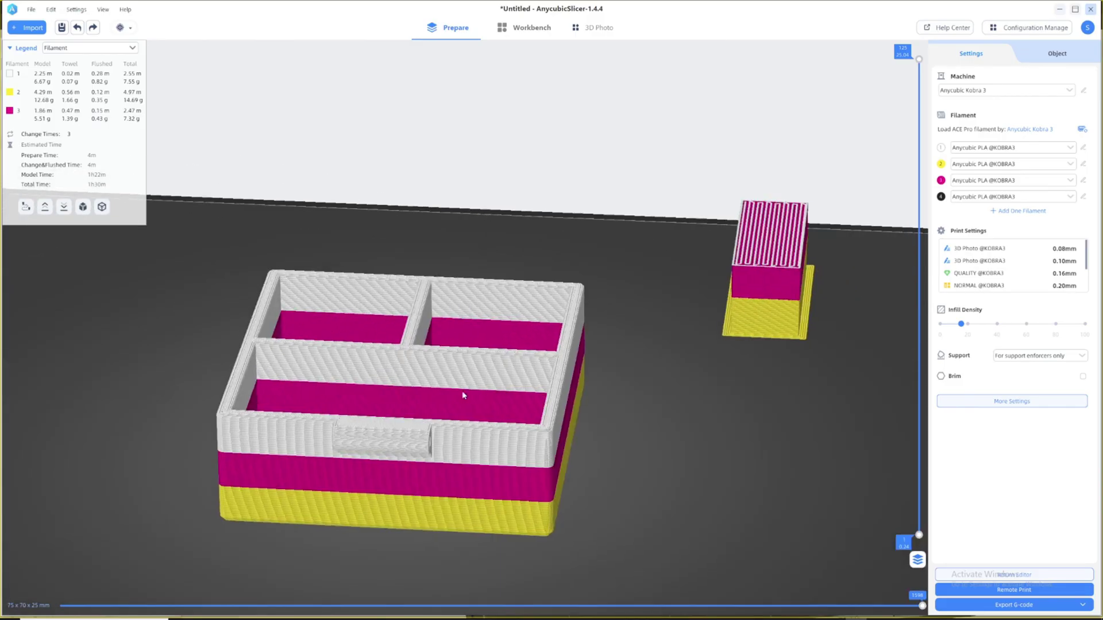
pyautogui.moveTo(623, 345); pyautogui.dragTo(770, 481)
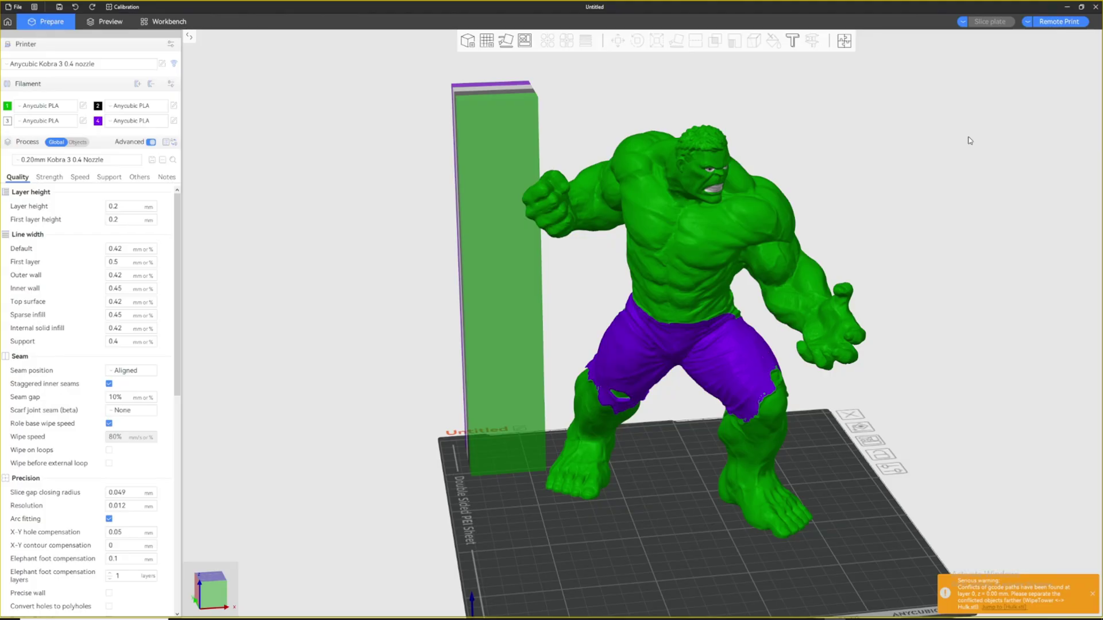
# With the Fill painting tool and purple filament 4, fill the Hulk's white waist and knee bands.
pyautogui.press('n')
pyautogui.click(838, 104)
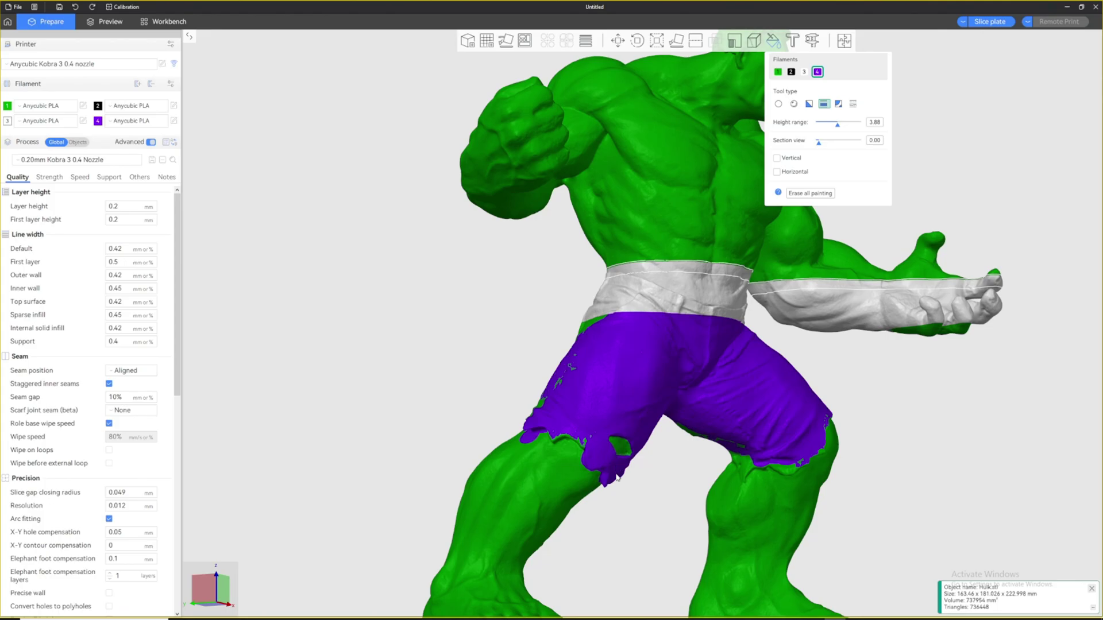
pyautogui.moveTo(611, 487); pyautogui.dragTo(607, 493)
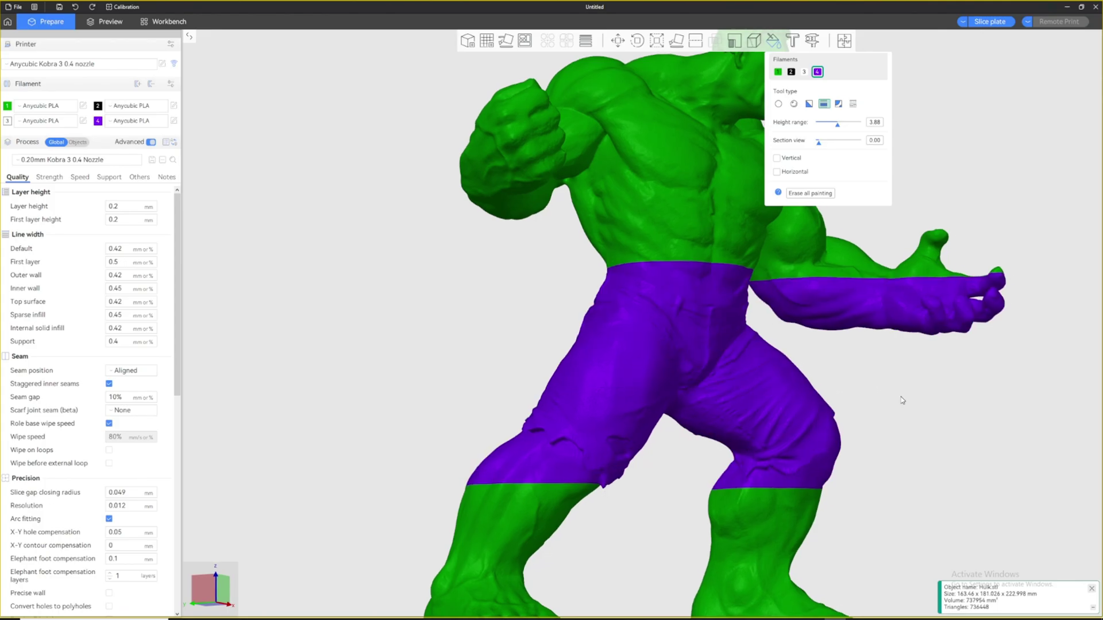